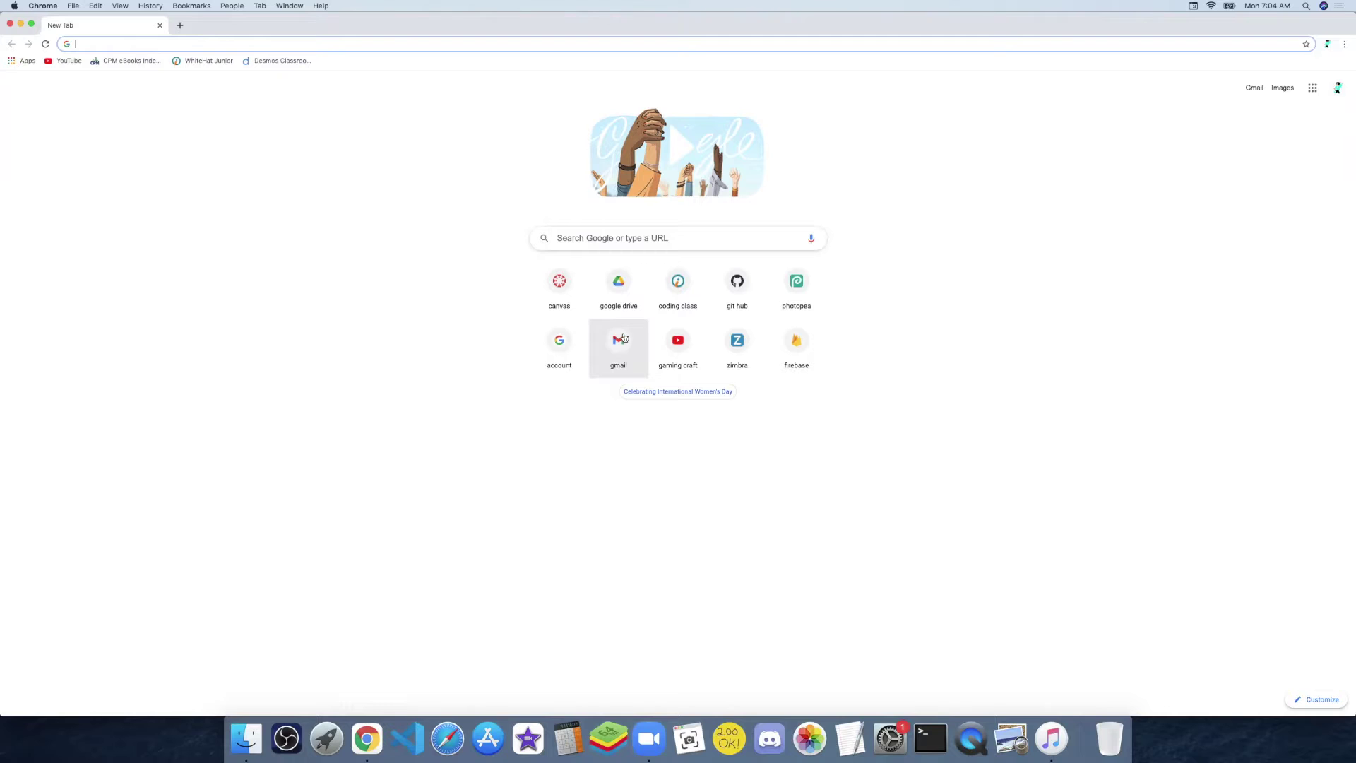
- Visit the Gaming craft and JeddyyMC channels, then return to Gaming craft via Your channel
click(653, 351)
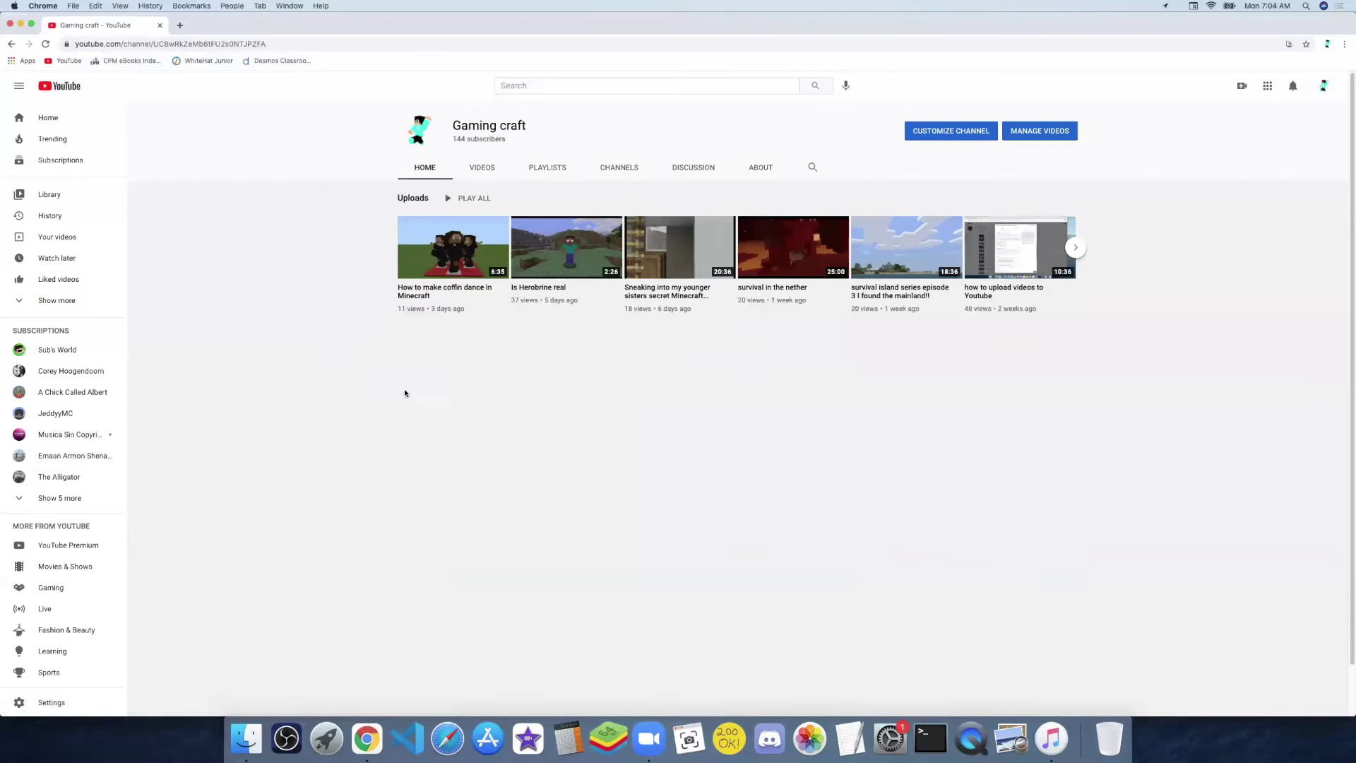
click(110, 421)
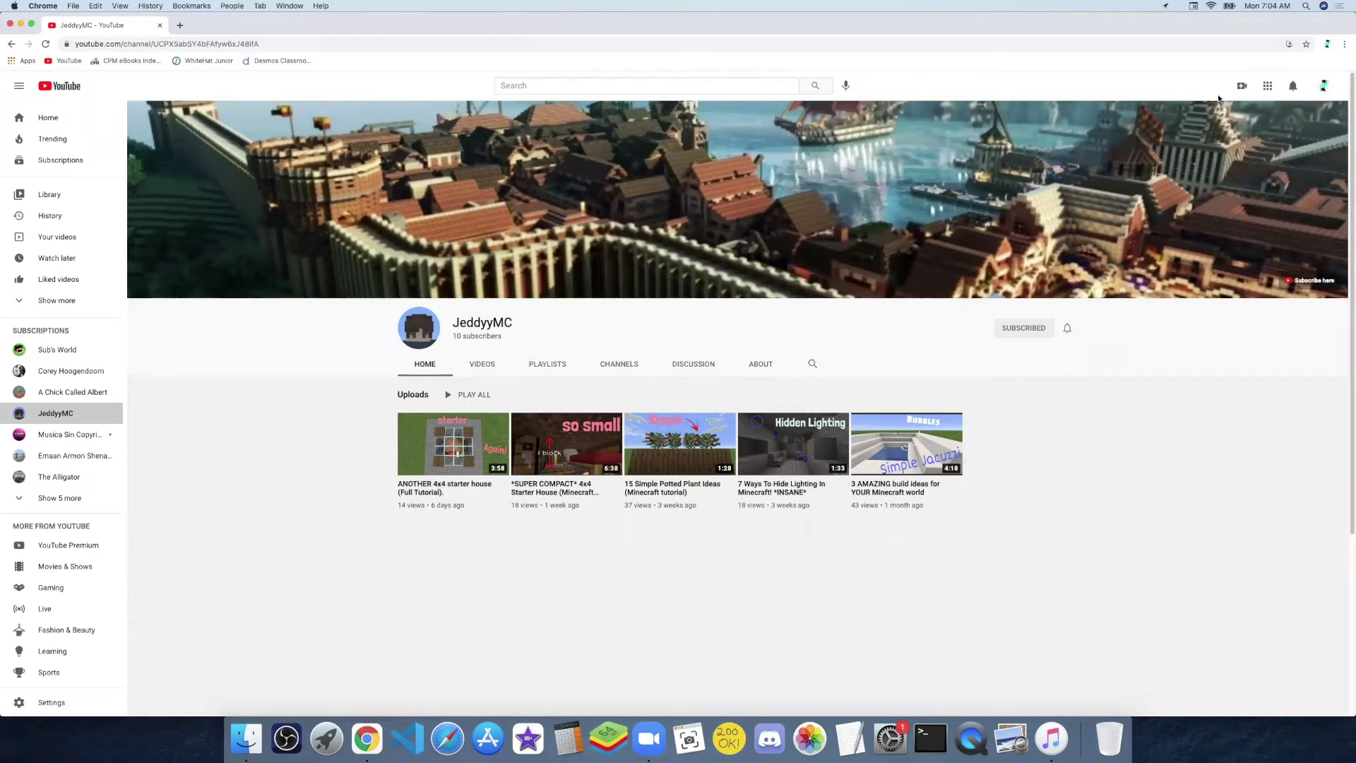
click(1323, 86)
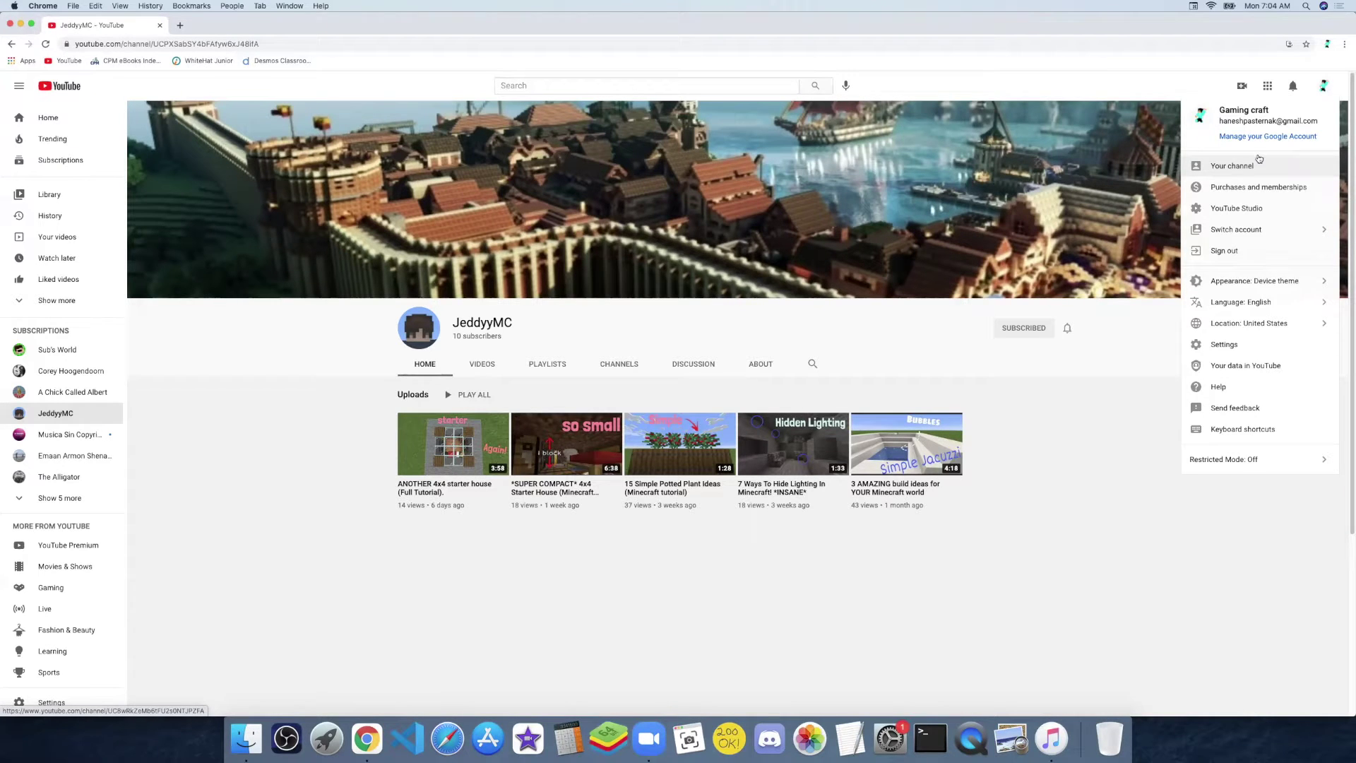
drag(1251, 160, 1247, 159)
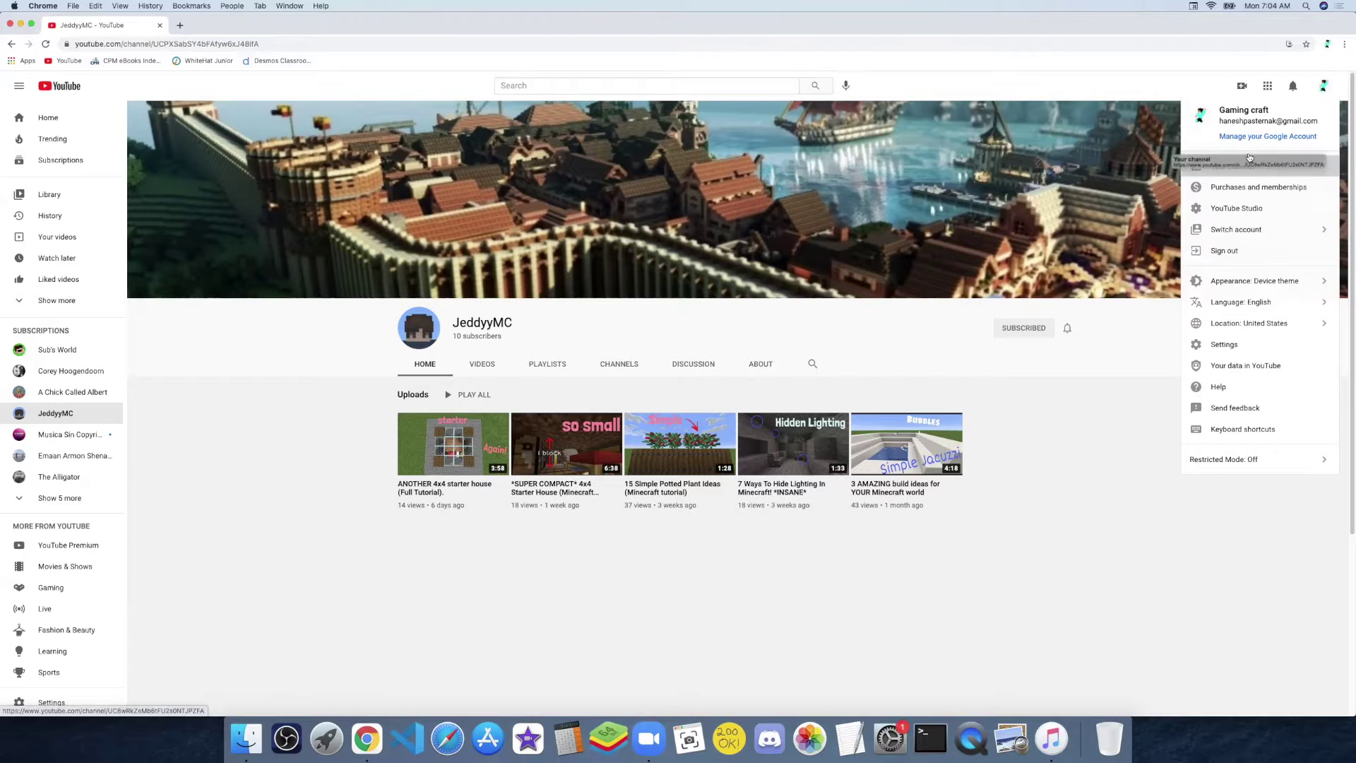
click(1247, 161)
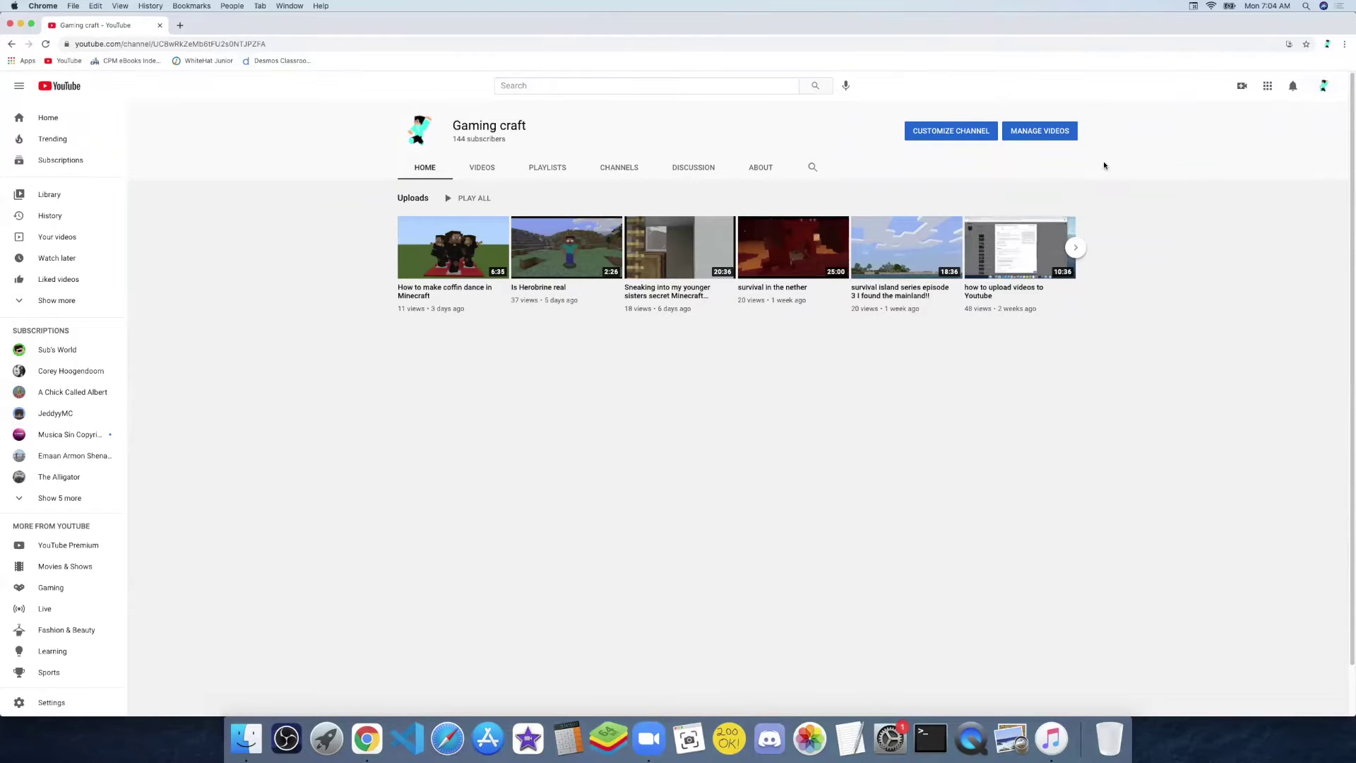
- Open the Gaming craft dashboard in YouTube Studio and highlight the Top videos heading
click(983, 132)
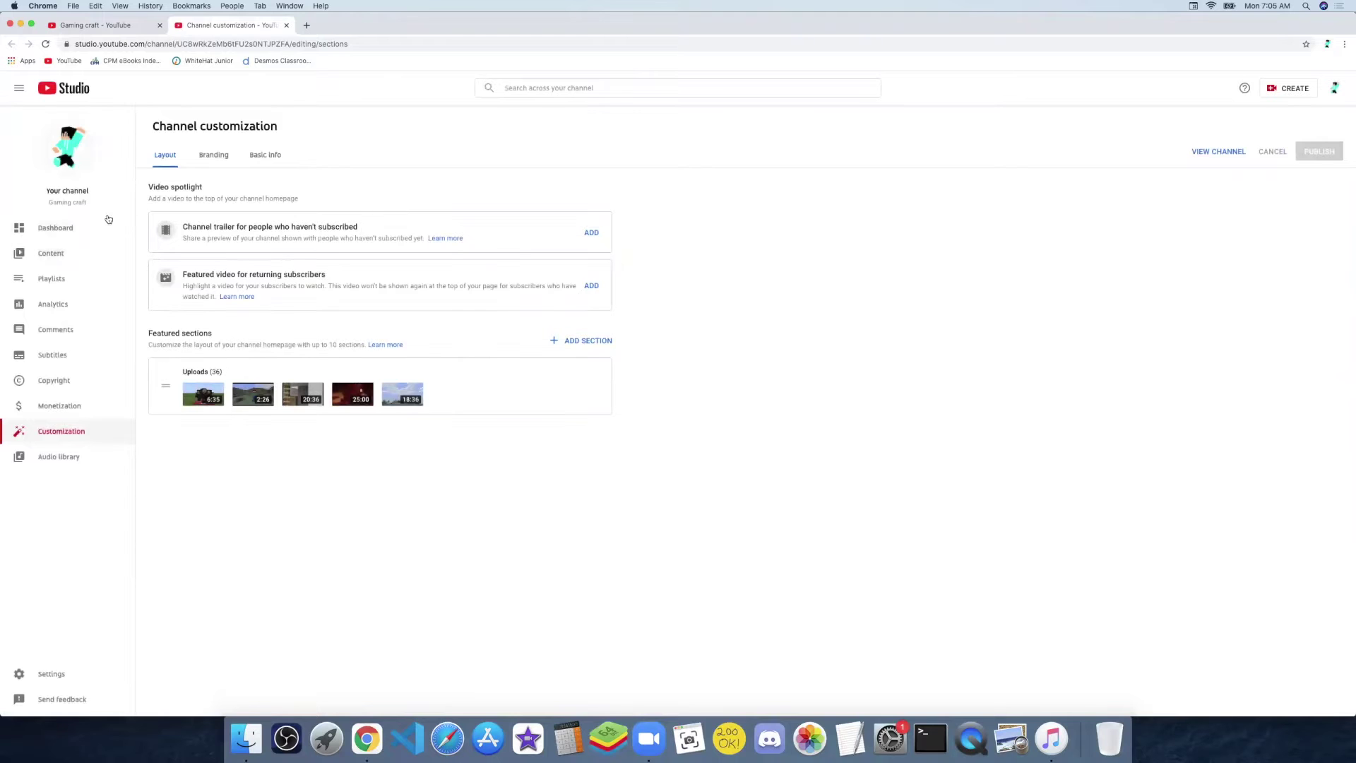
click(106, 227)
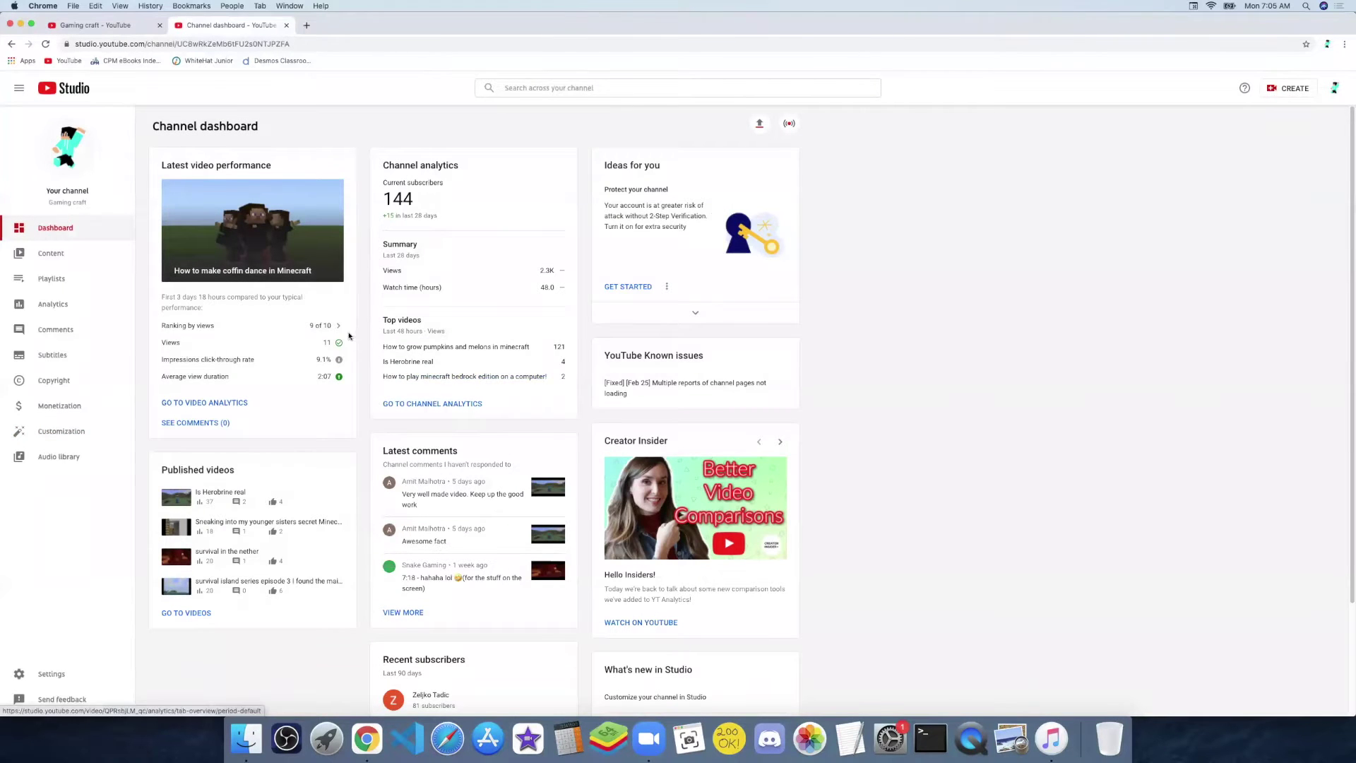
drag(382, 320, 422, 320)
click(463, 164)
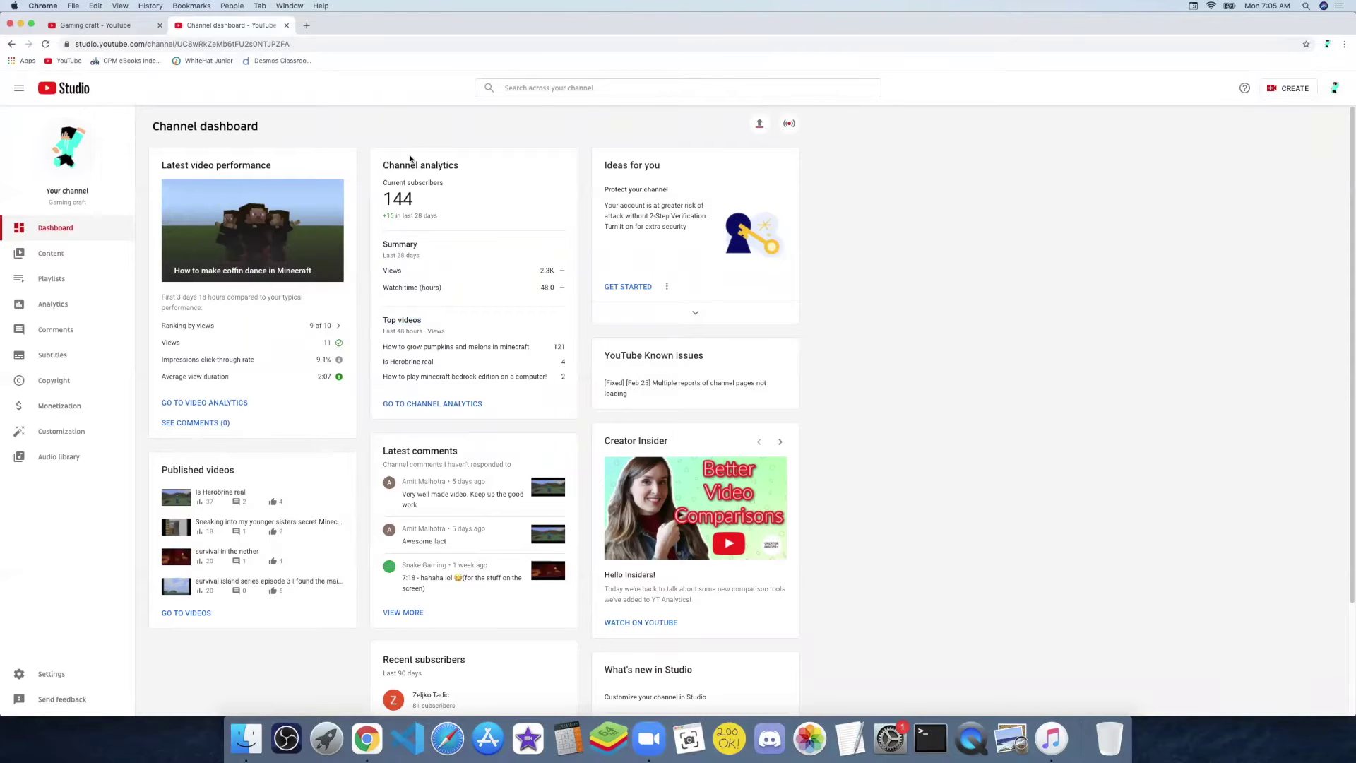
- Highlight the Latest video performance card's heading and details text
drag(273, 165, 237, 362)
click(237, 362)
double_click(229, 167)
triple_click(233, 165)
mouse_move(234, 165)
mouse_down()
mouse_move(310, 325)
mouse_move(311, 374)
mouse_move(308, 194)
mouse_move(261, 158)
mouse_move(242, 164)
mouse_up()
click(378, 195)
scroll(206, 466, down, 3)
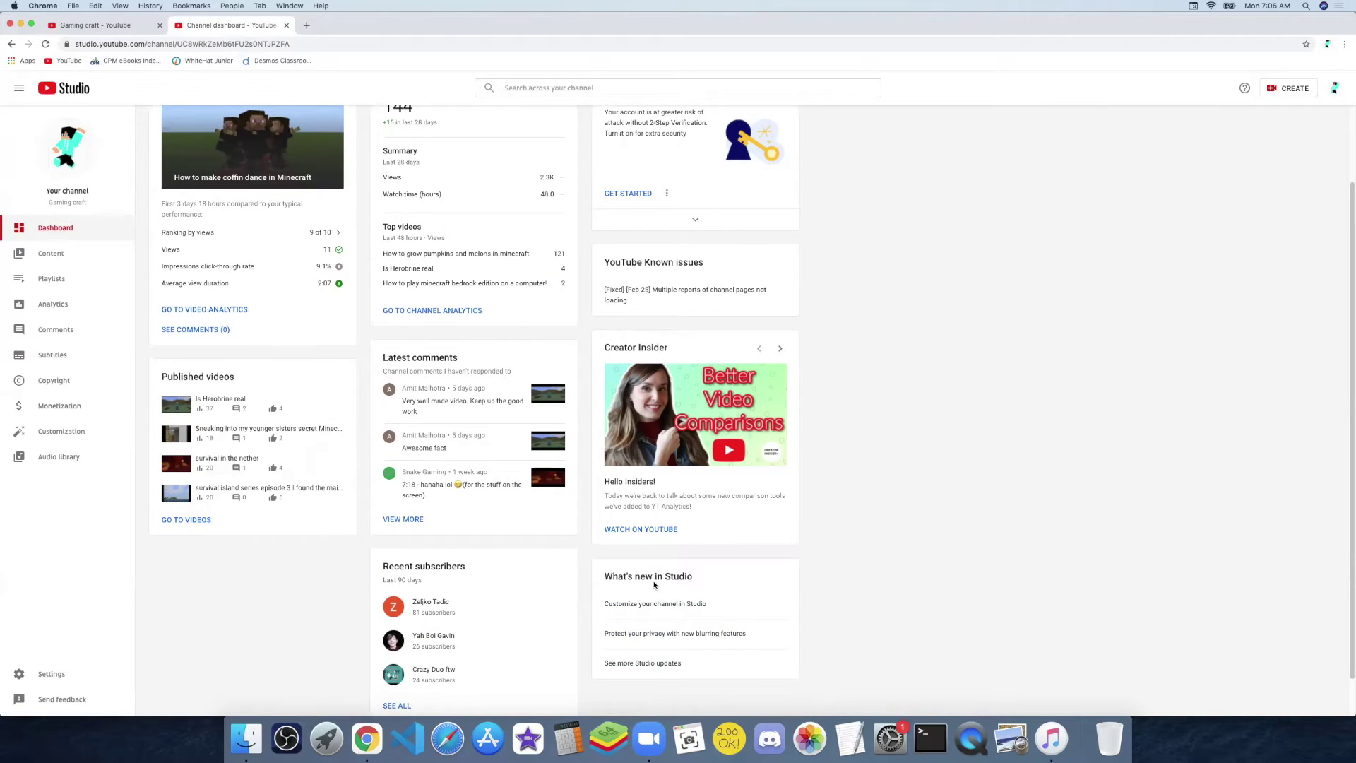
scroll(655, 578, up, 3)
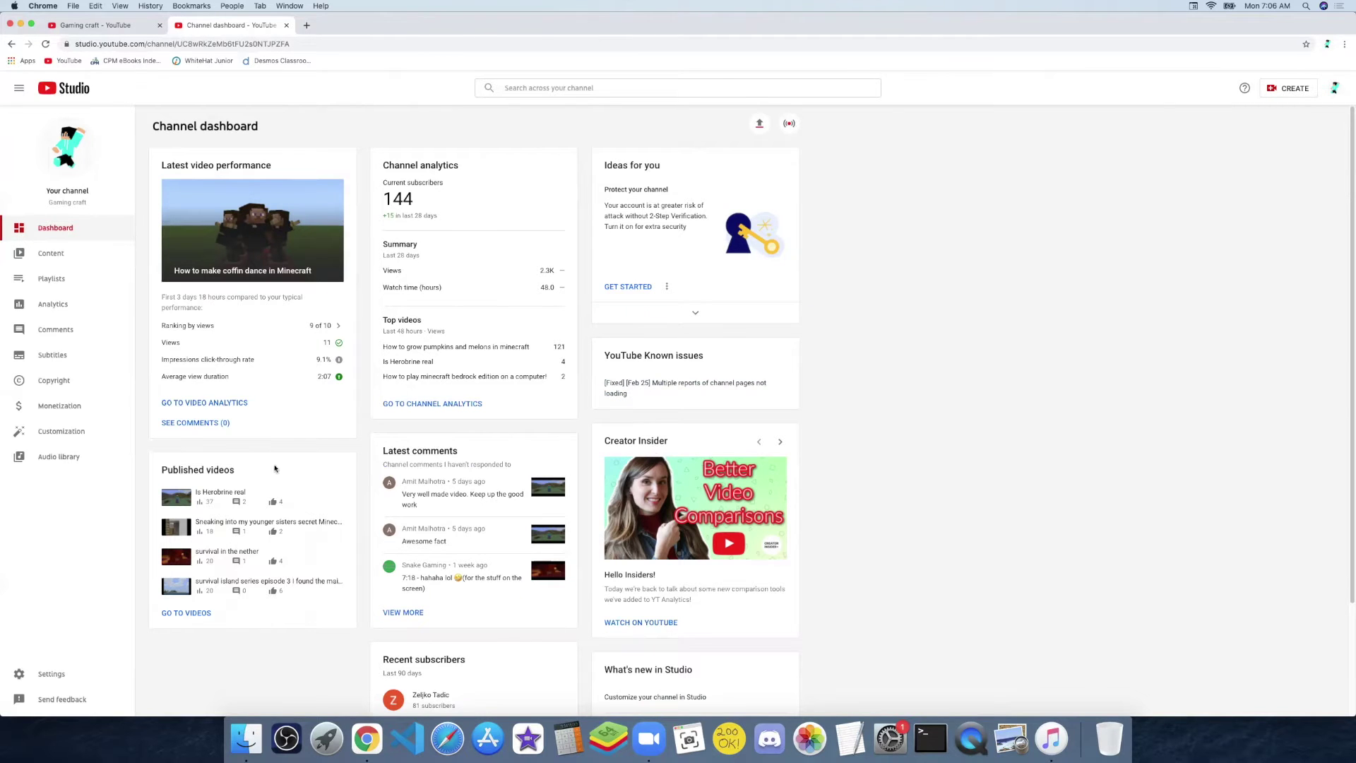
- From Content, open the Is Herobrine real details page and play its preview, pausing once
click(62, 249)
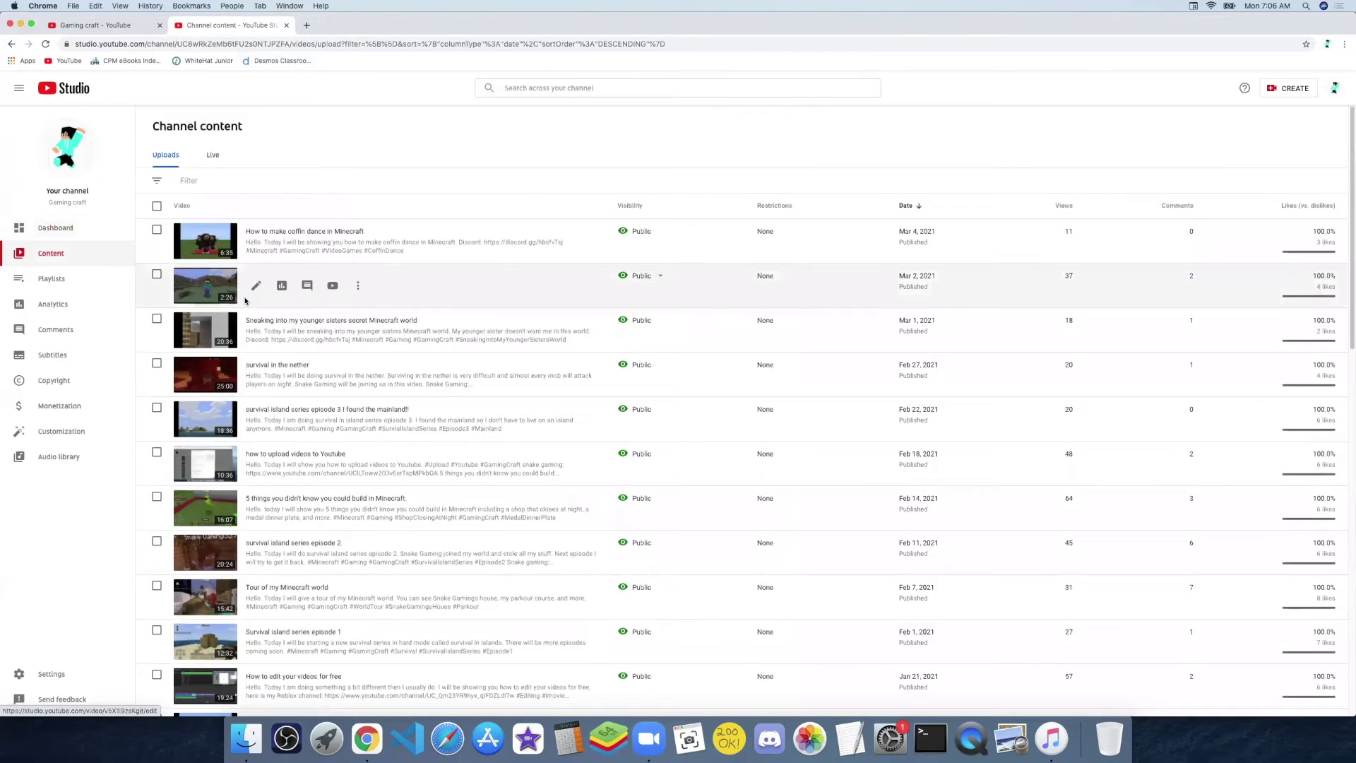
click(254, 285)
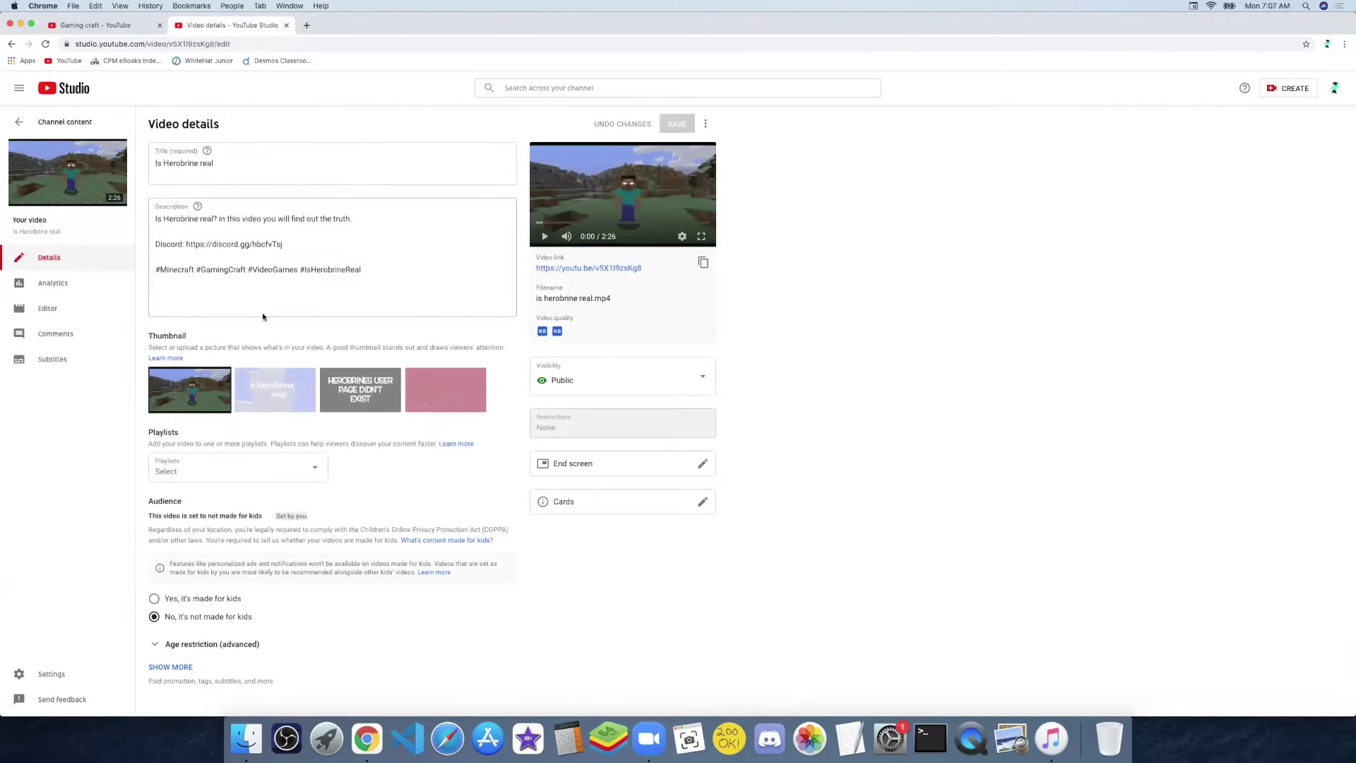
click(544, 236)
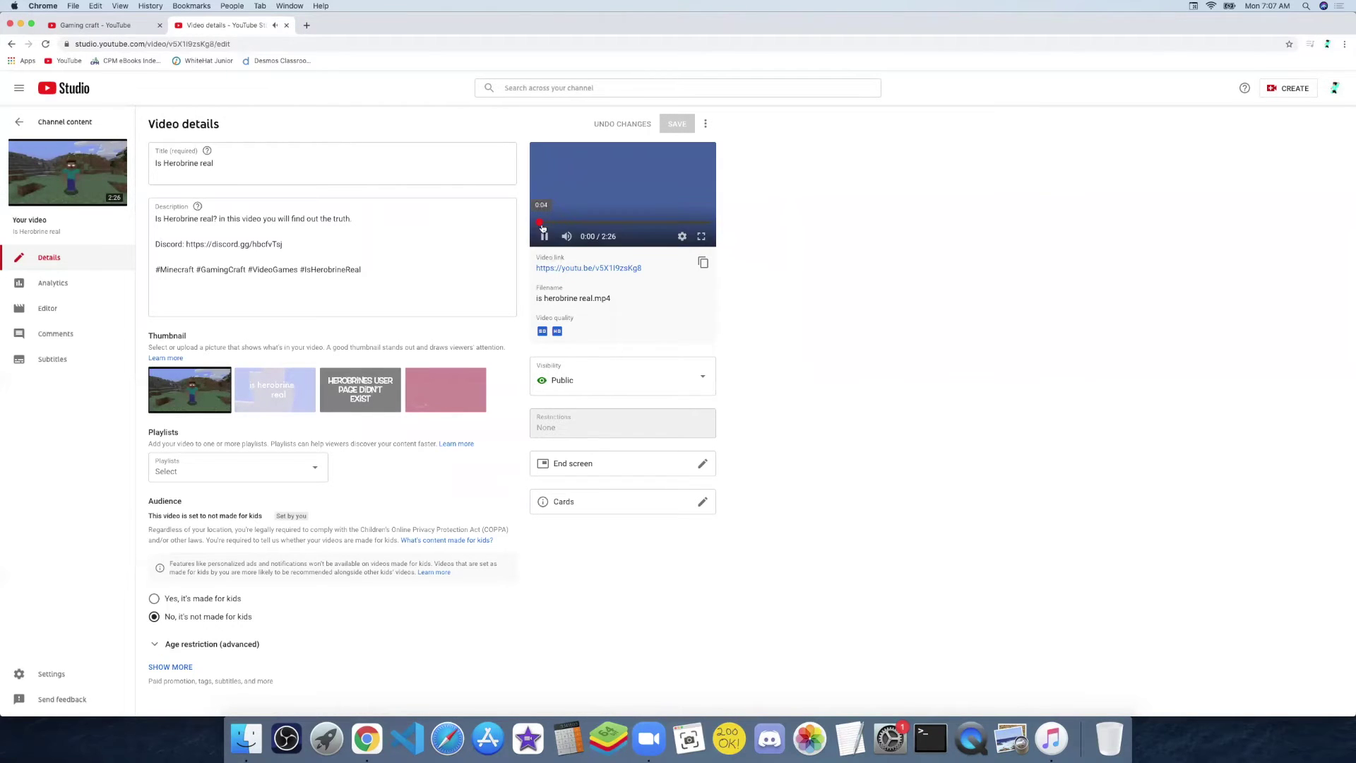
click(543, 237)
click(543, 237)
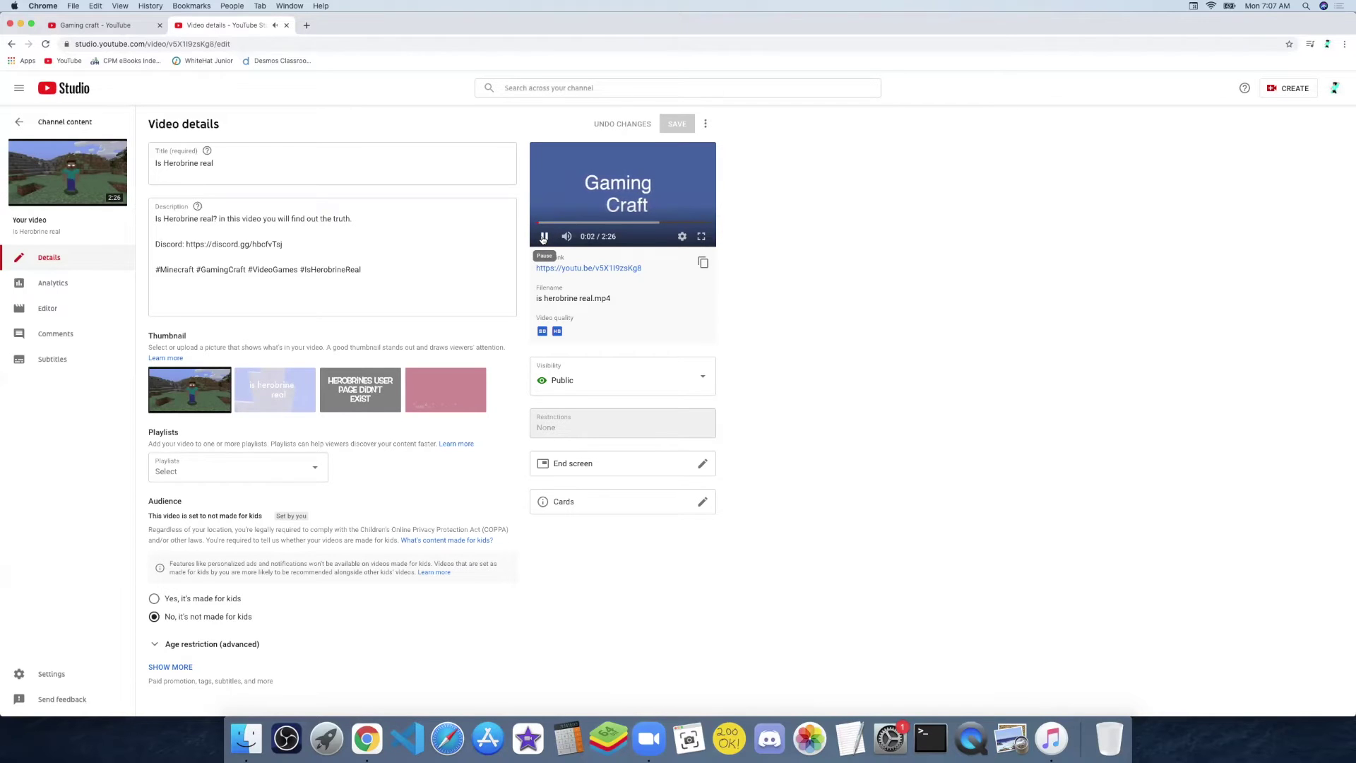
mouse_move(613, 181)
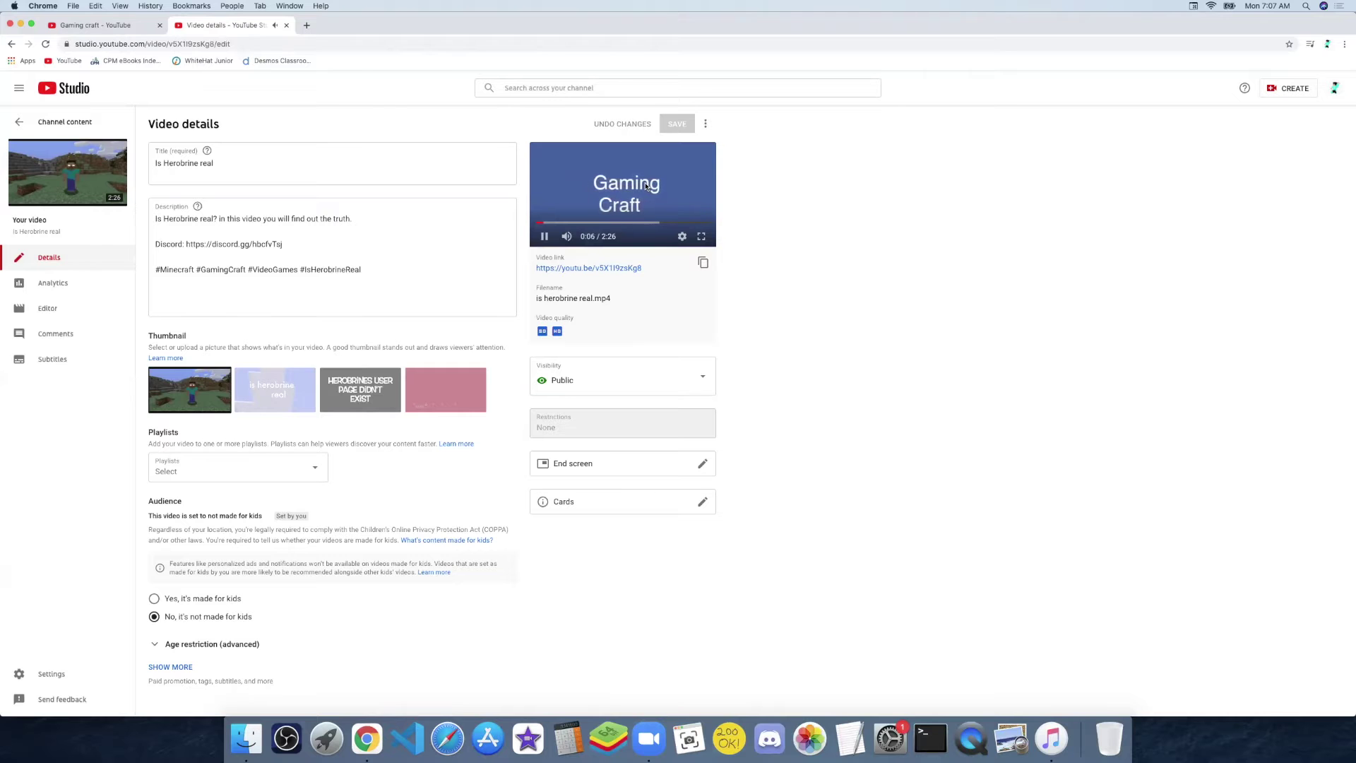
- Watch the Is Herobrine real preview full screen at speed 2, adjust speed again, then exit
click(703, 237)
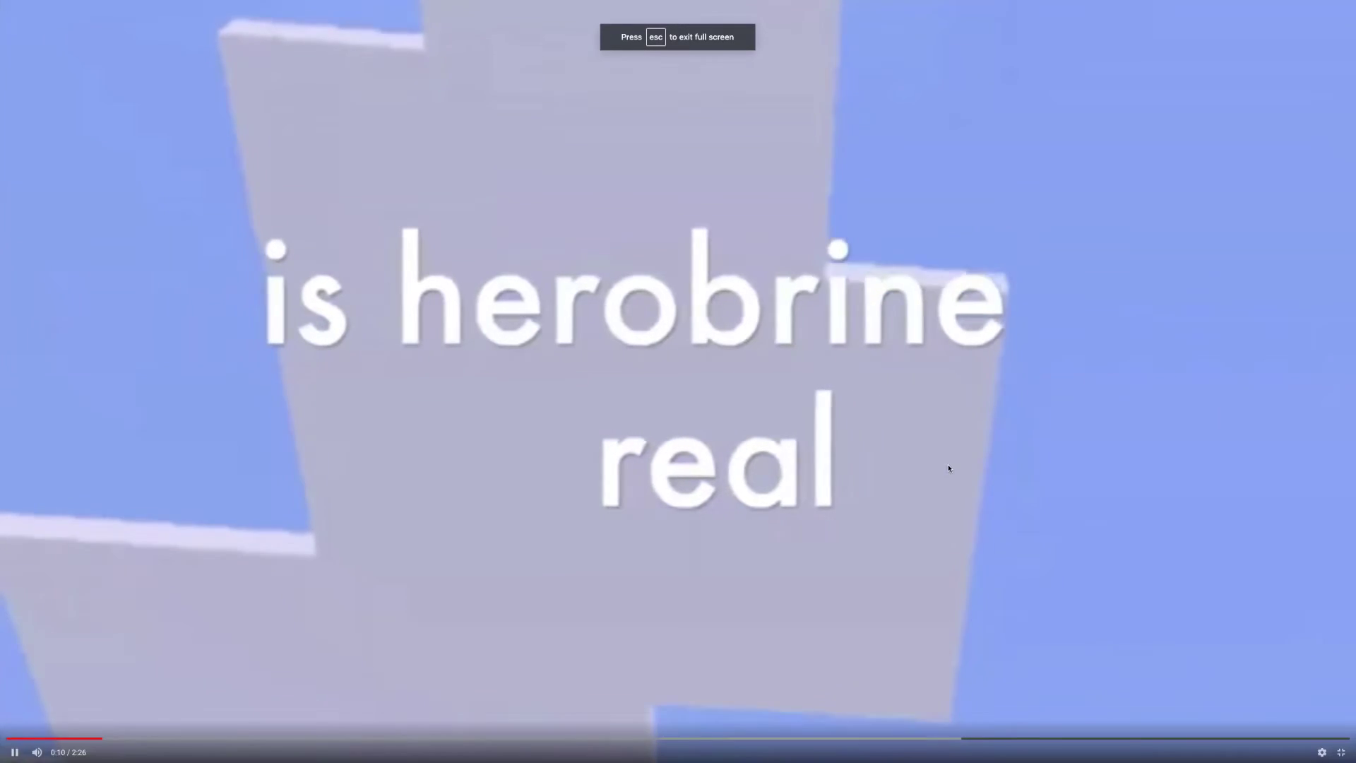
click(1322, 752)
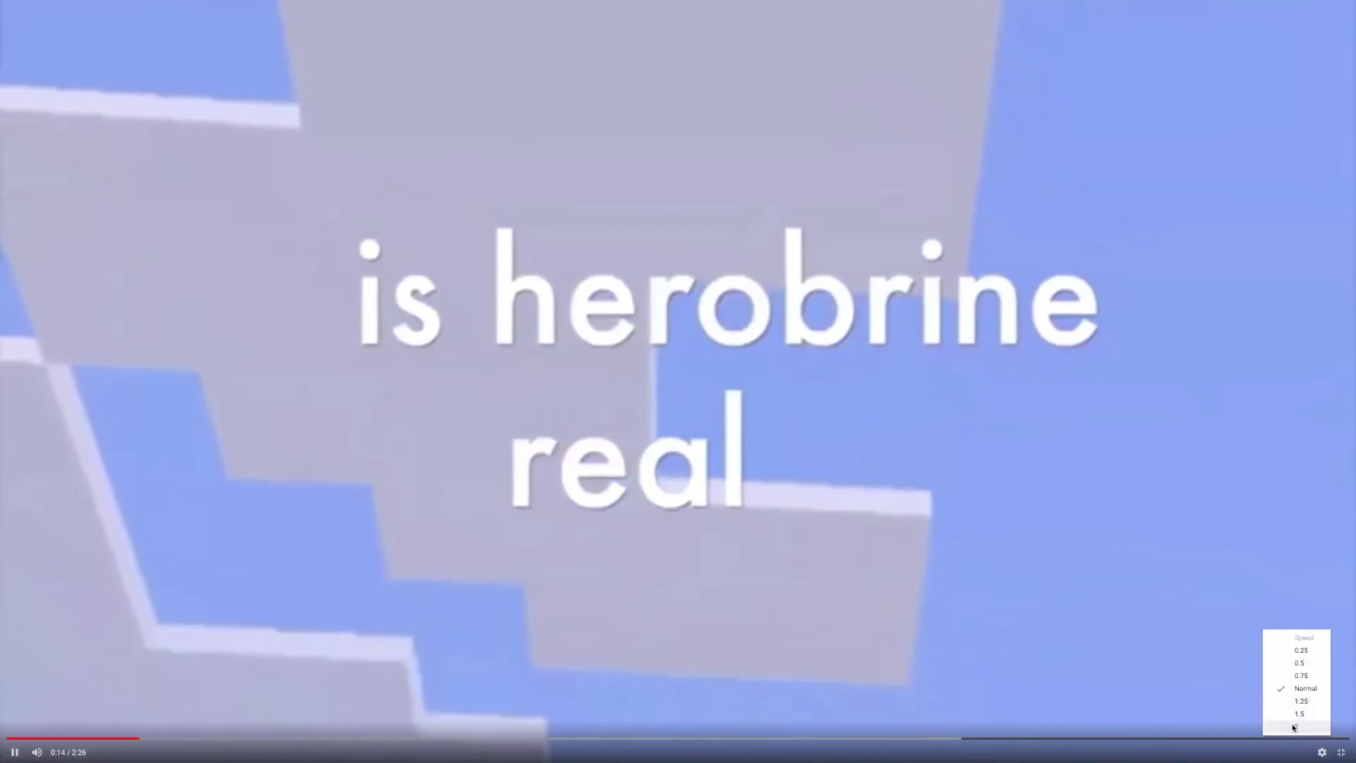
click(1296, 726)
click(1322, 752)
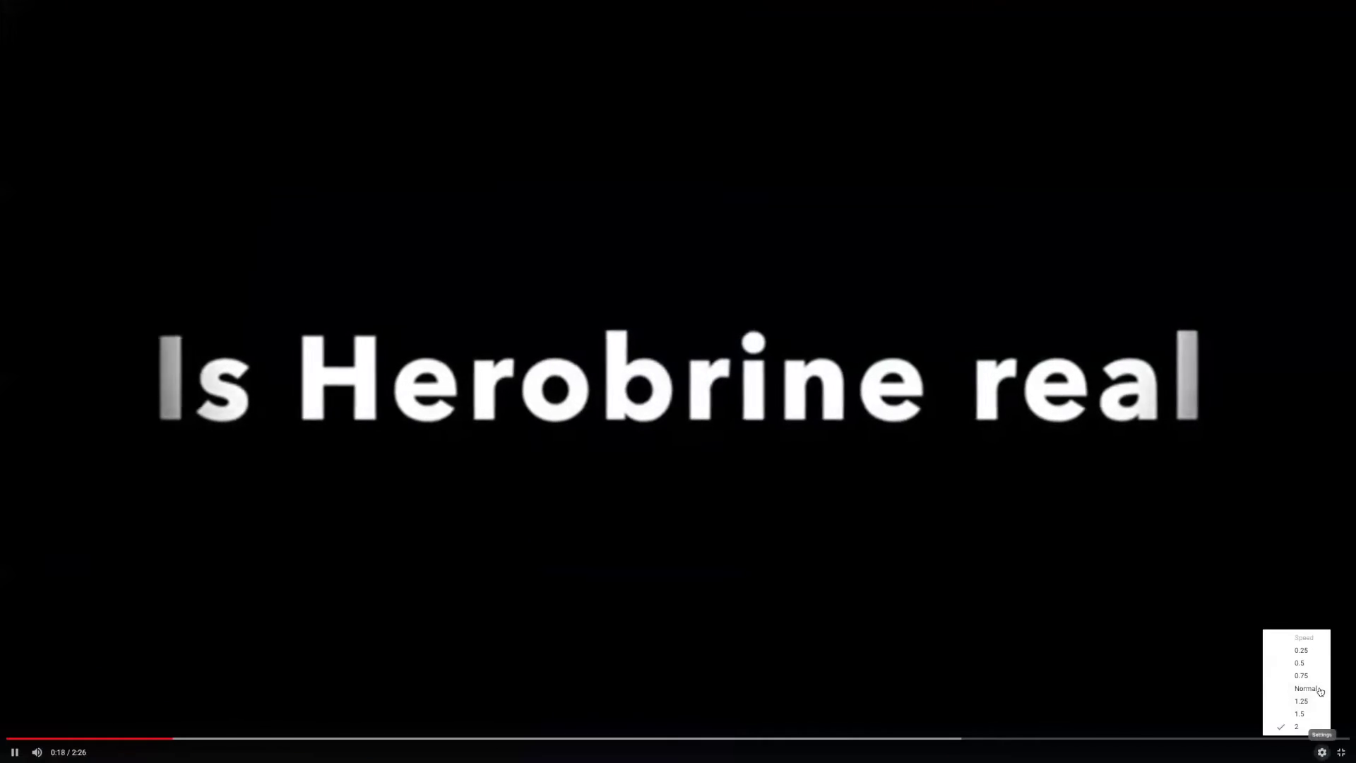
click(1306, 686)
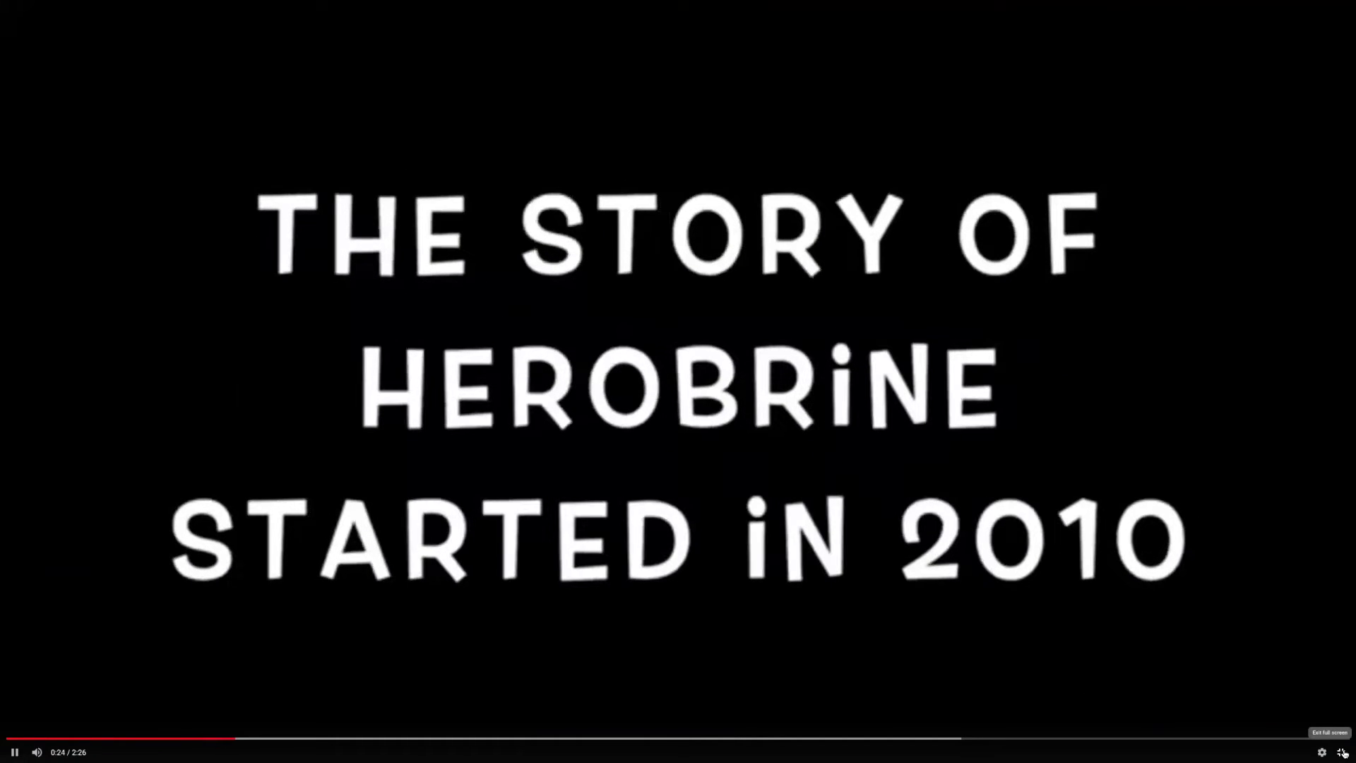
click(1345, 753)
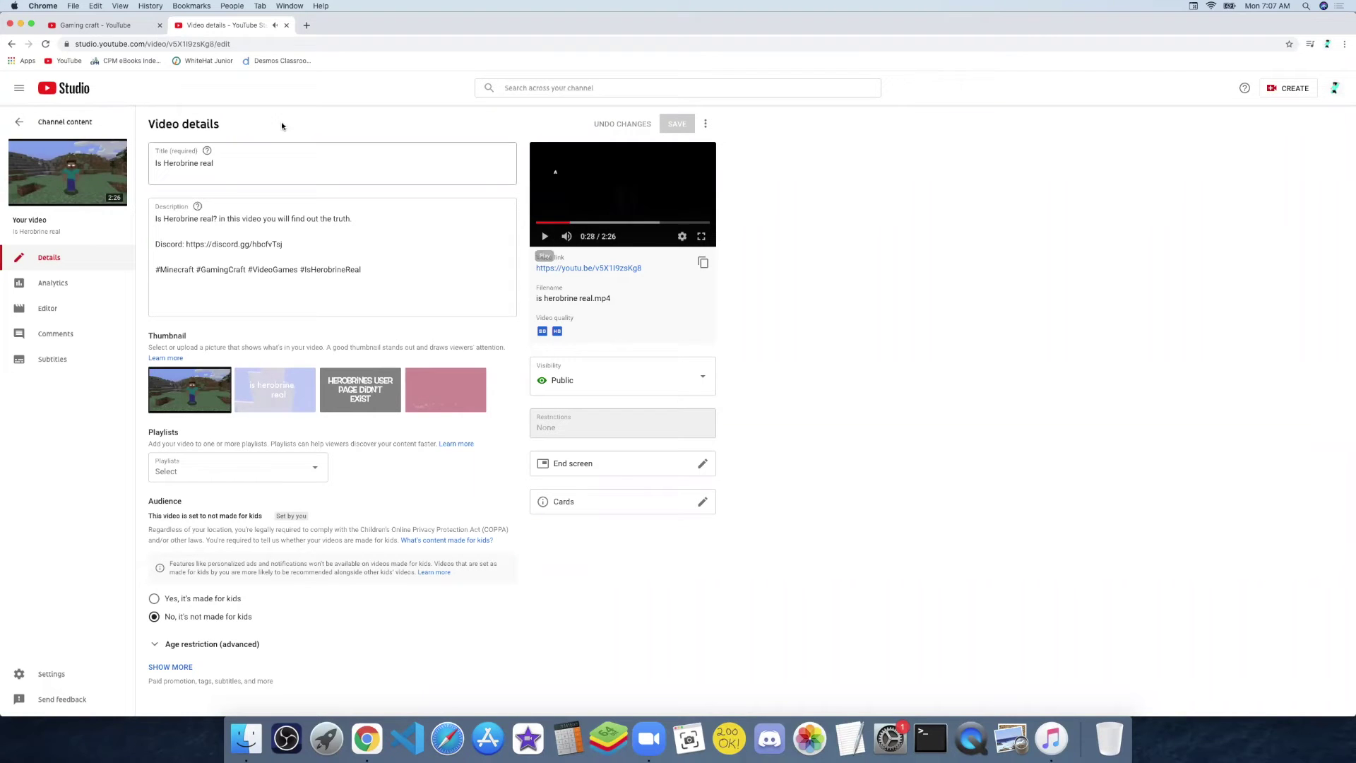
- From Channel content, open Is Herobrine real's analytics, scroll its overview, then view the Reach tab
click(19, 121)
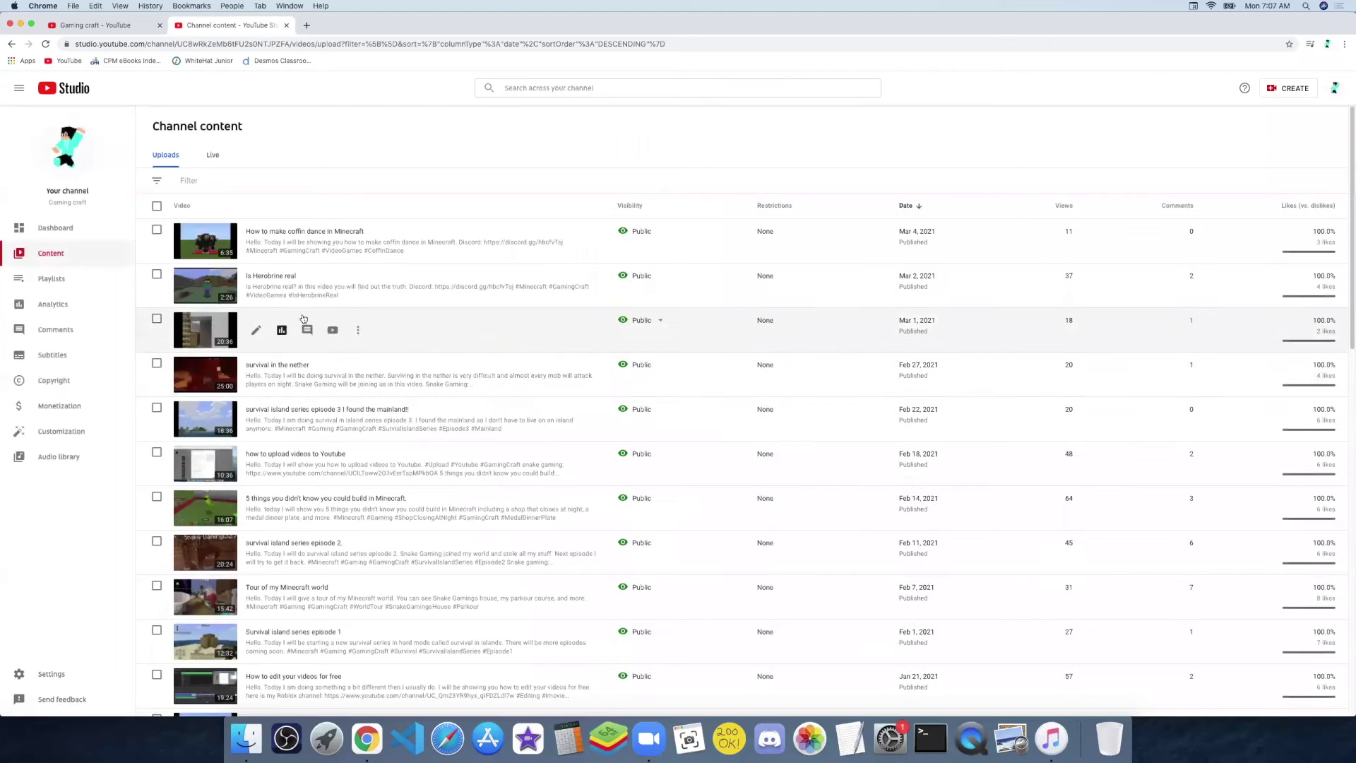
click(281, 287)
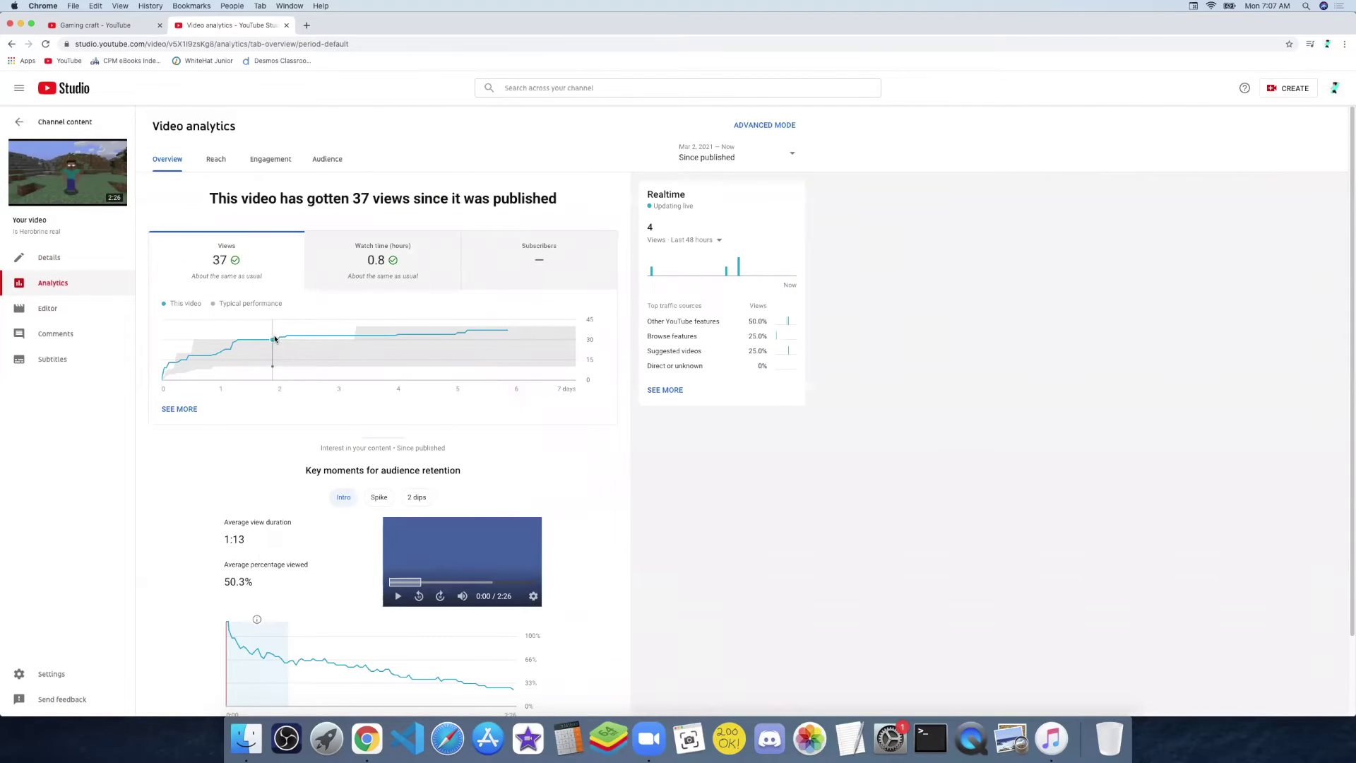
mouse_move(346, 346)
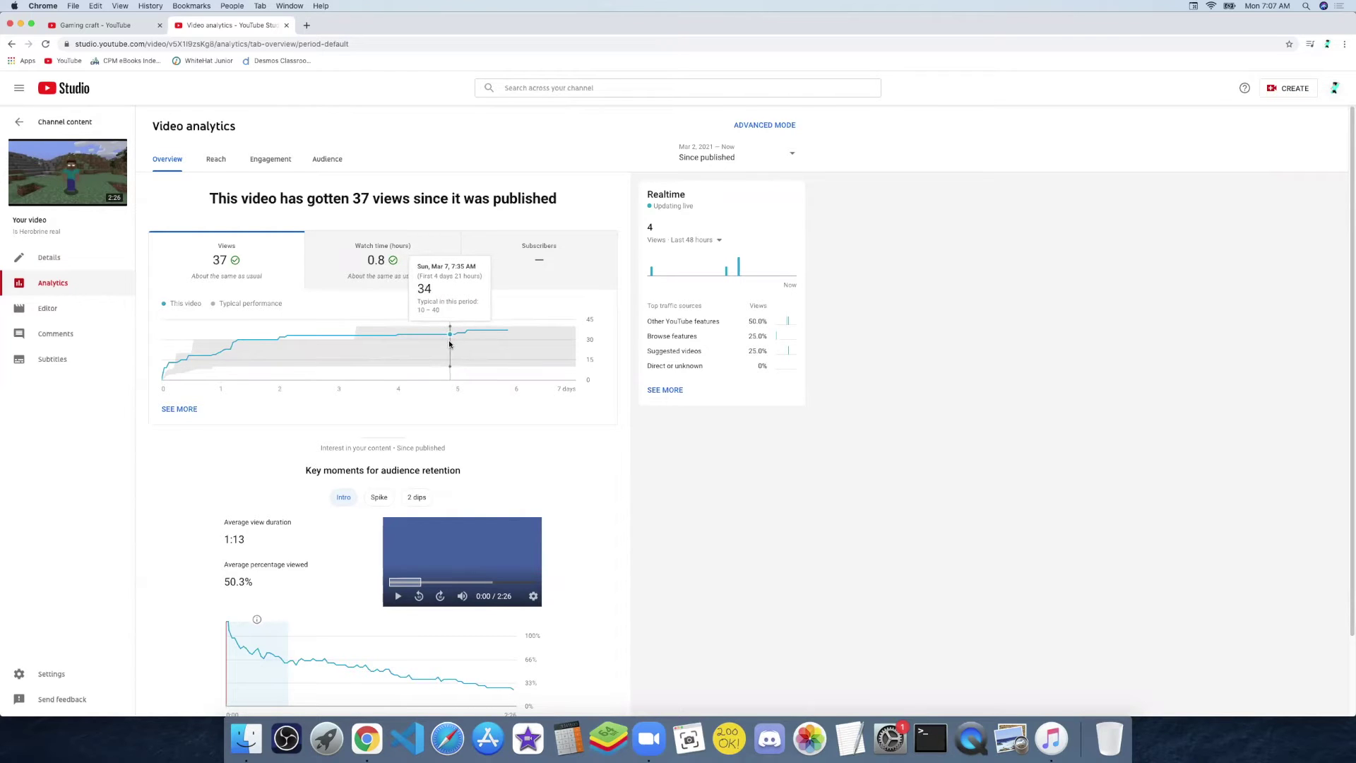
scroll(452, 343, down, 1)
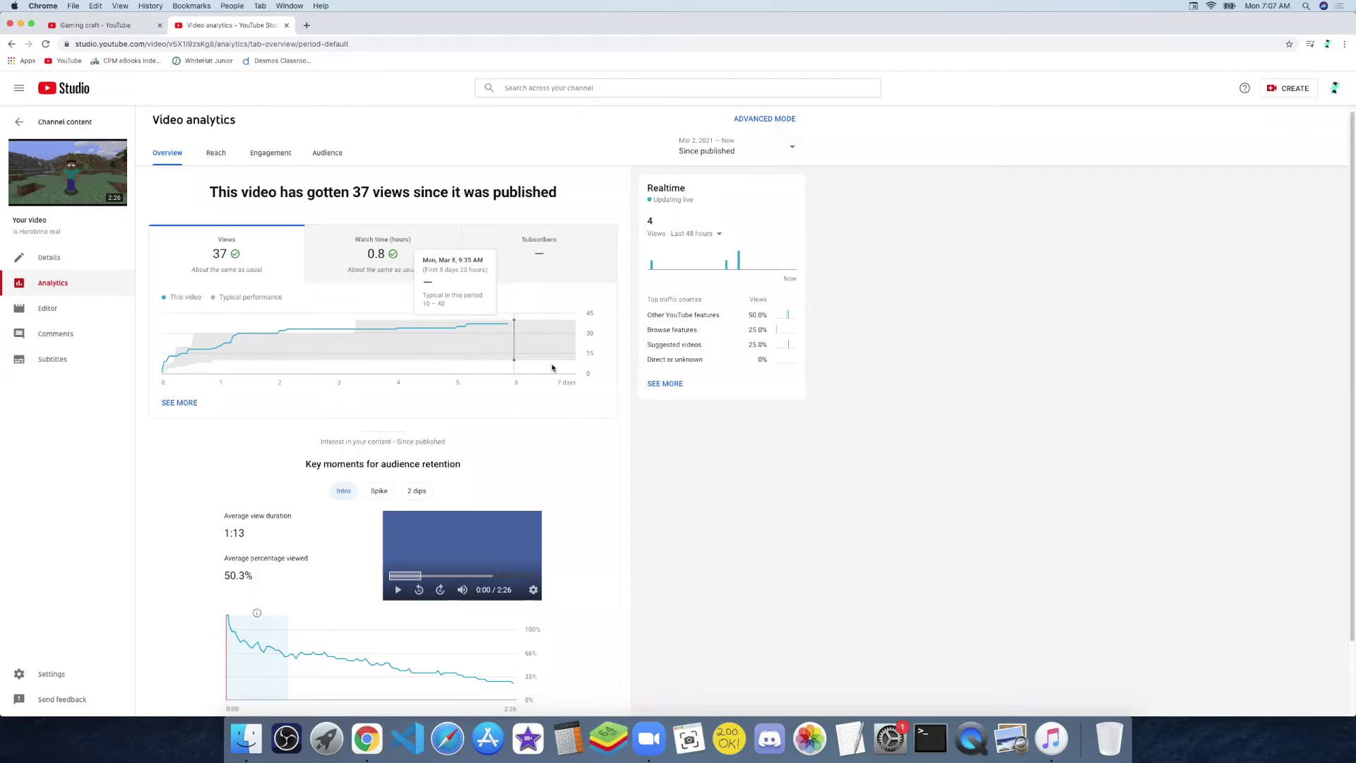
scroll(455, 491, down, 3)
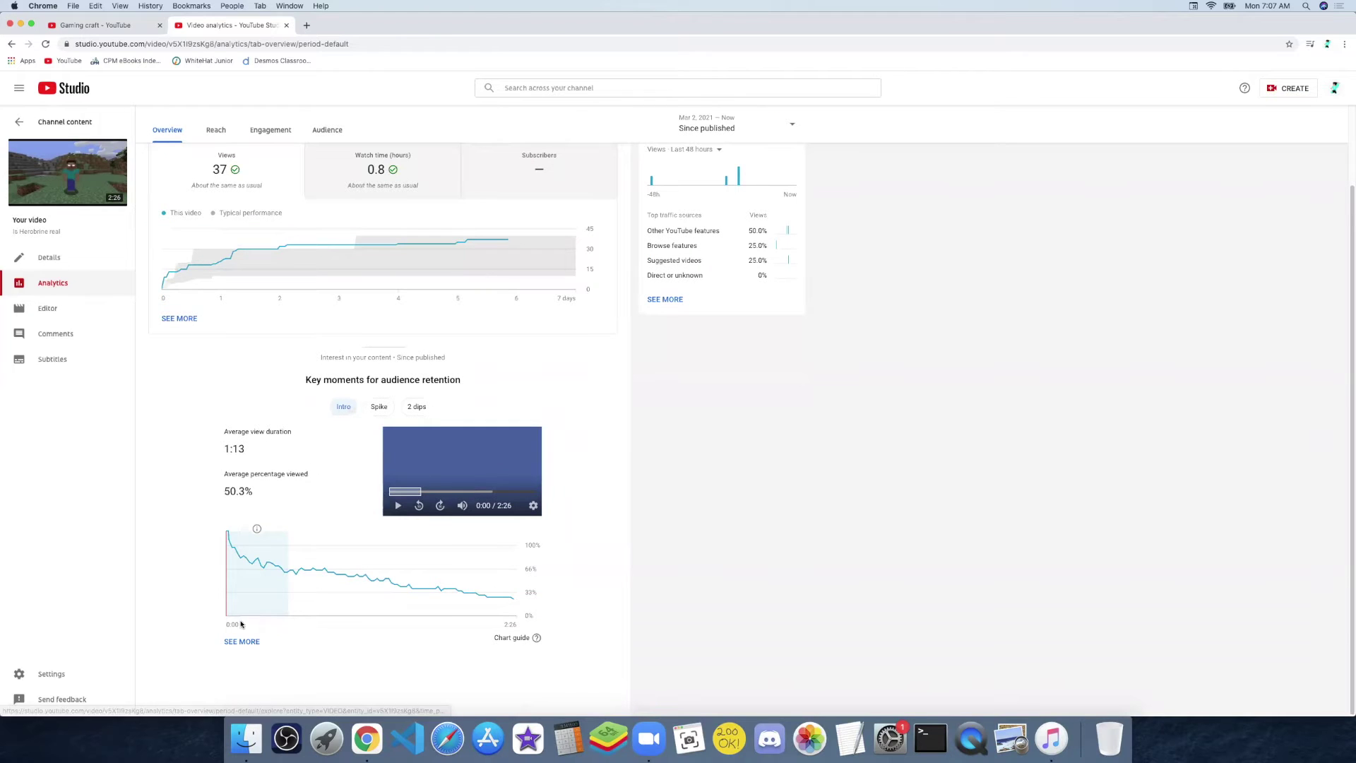
mouse_move(514, 614)
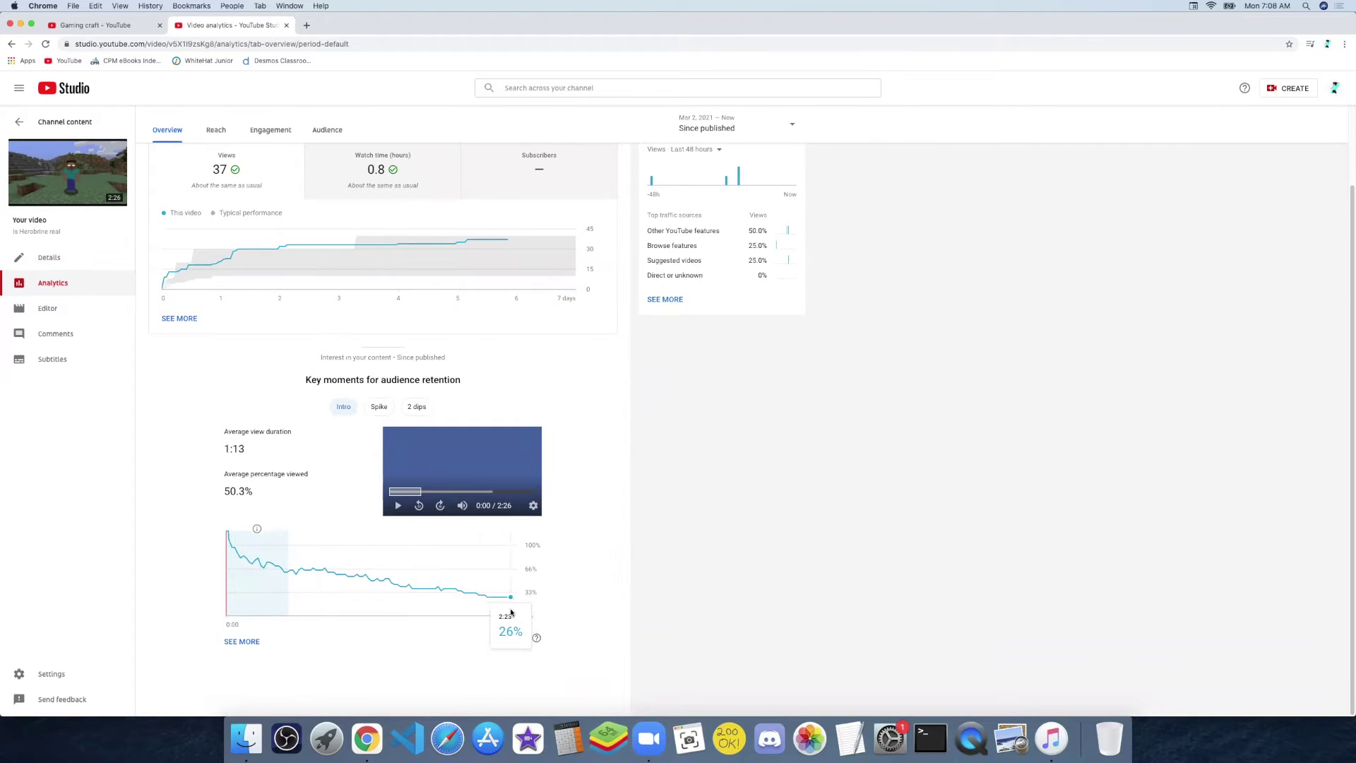
scroll(491, 604, up, 3)
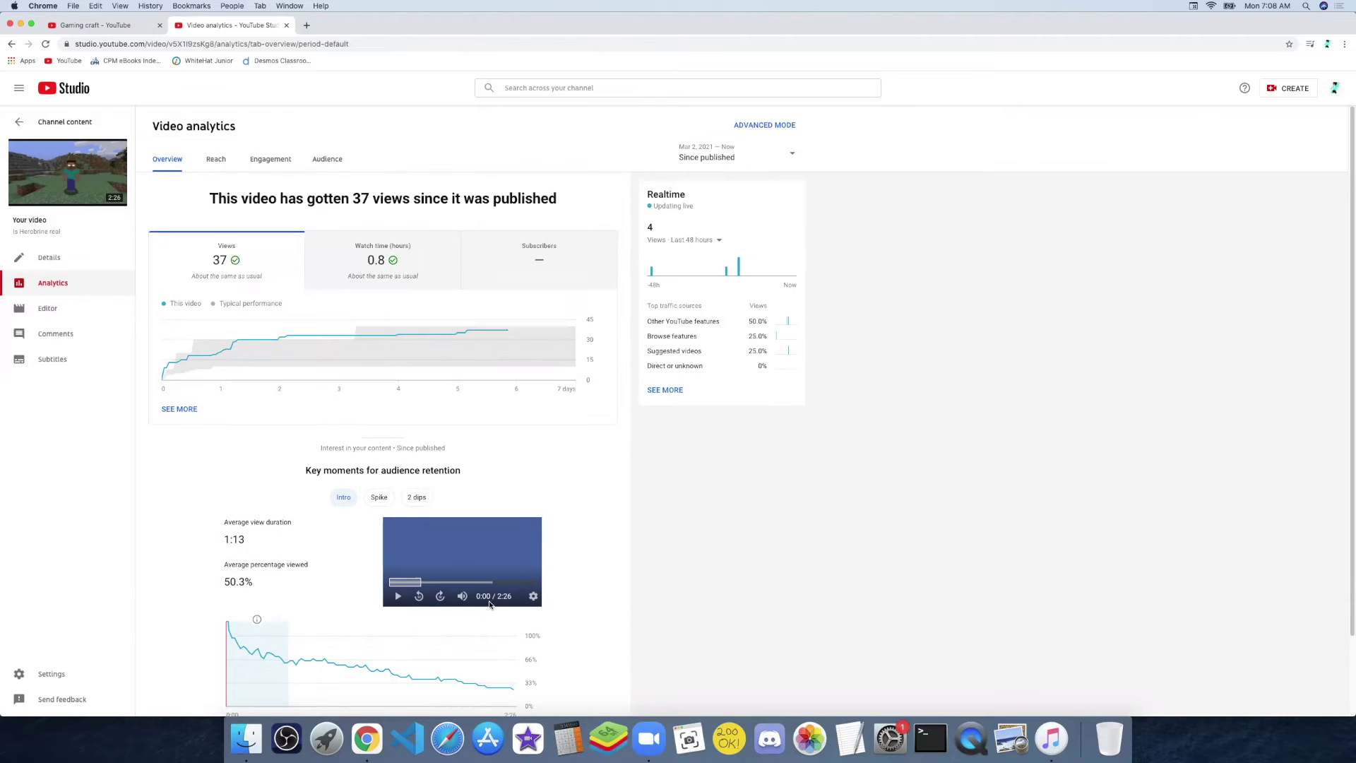
mouse_move(739, 269)
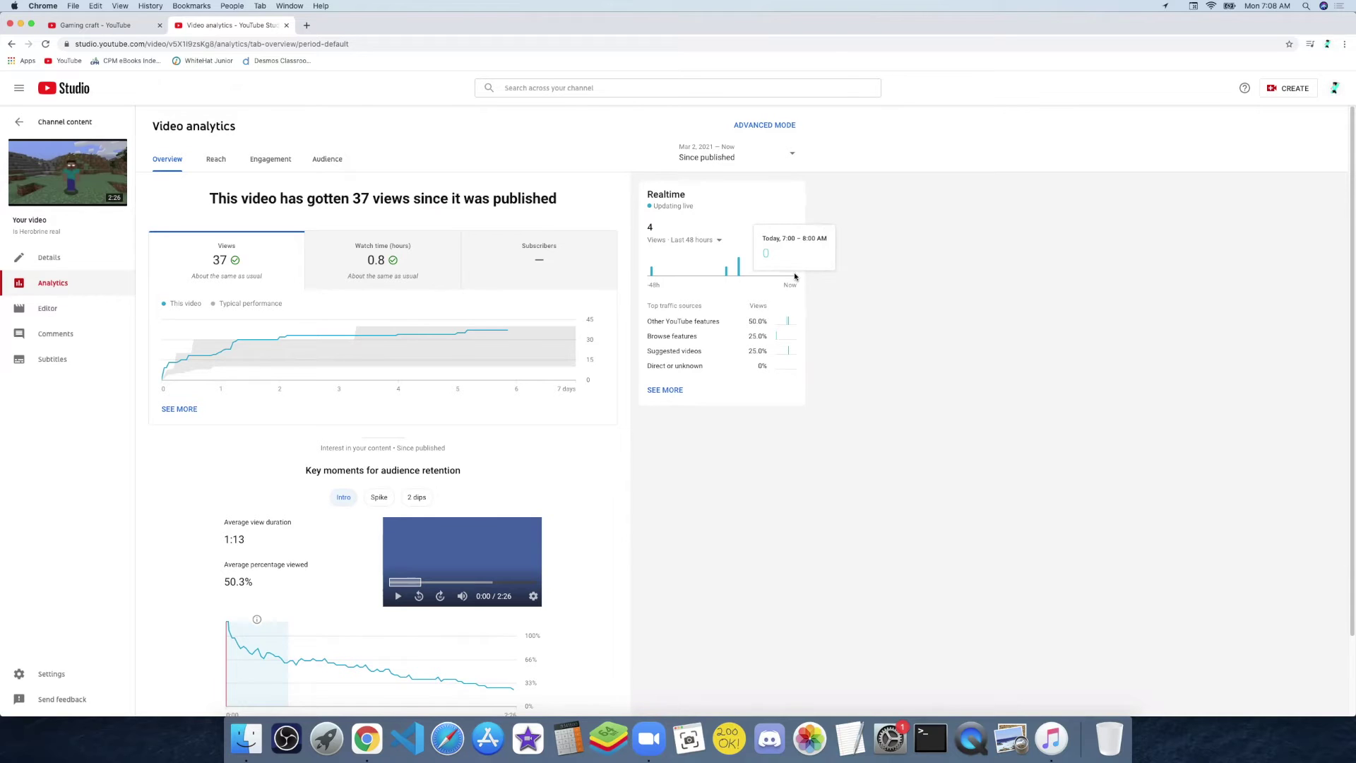
click(216, 159)
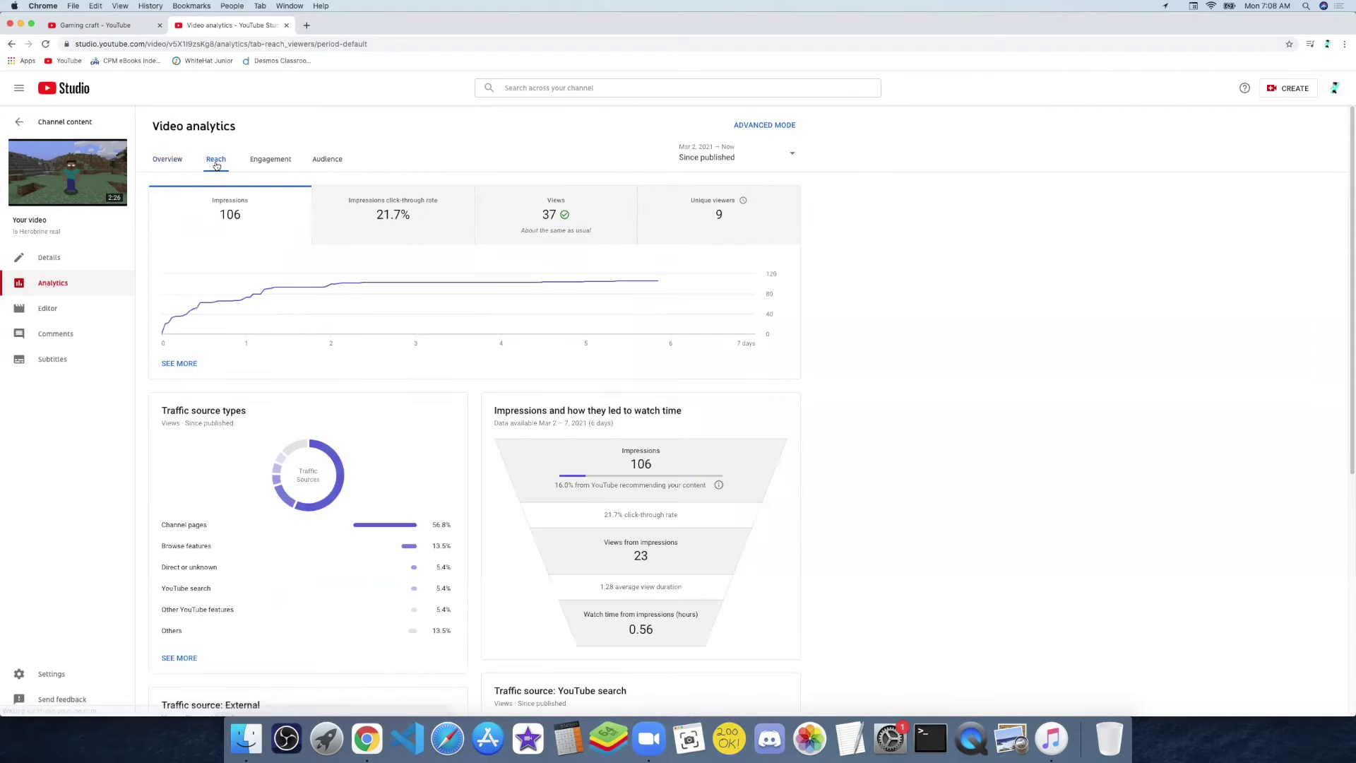
mouse_move(346, 289)
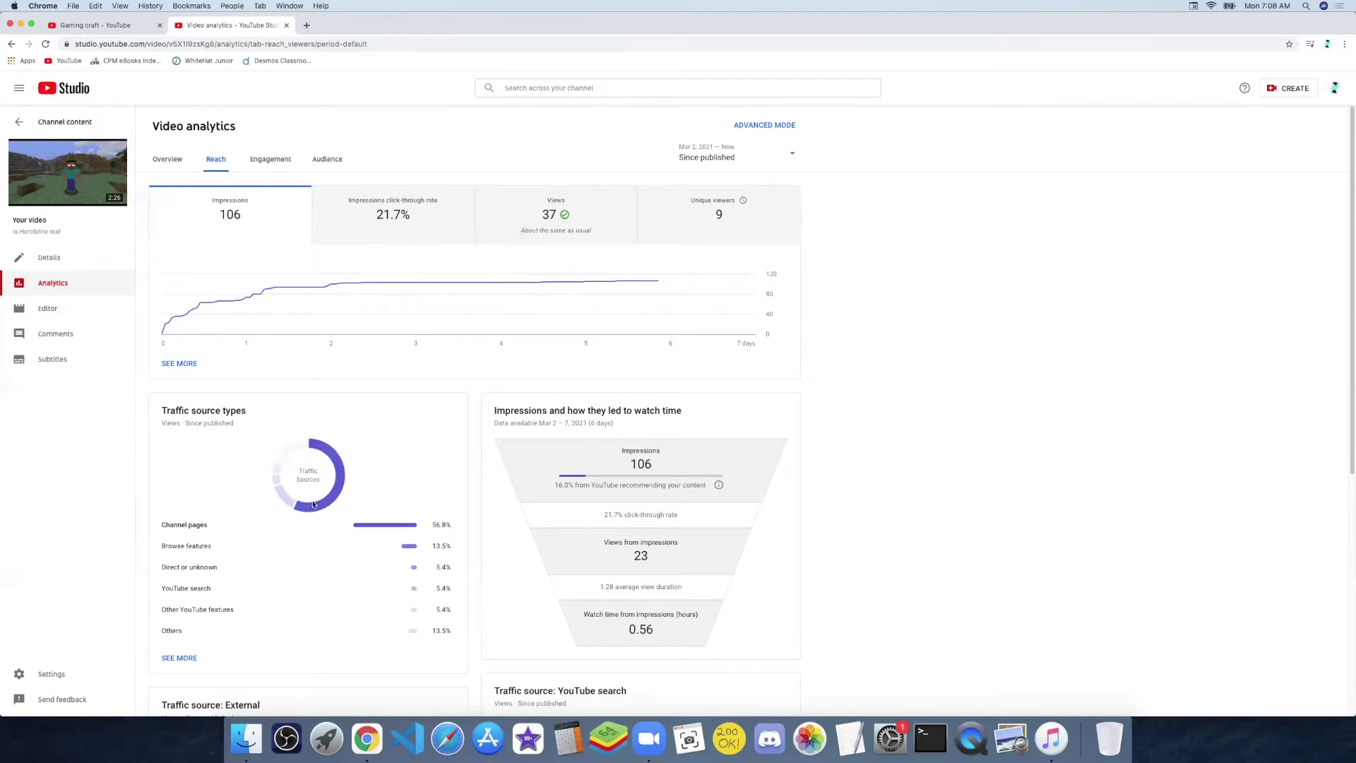
mouse_move(326, 504)
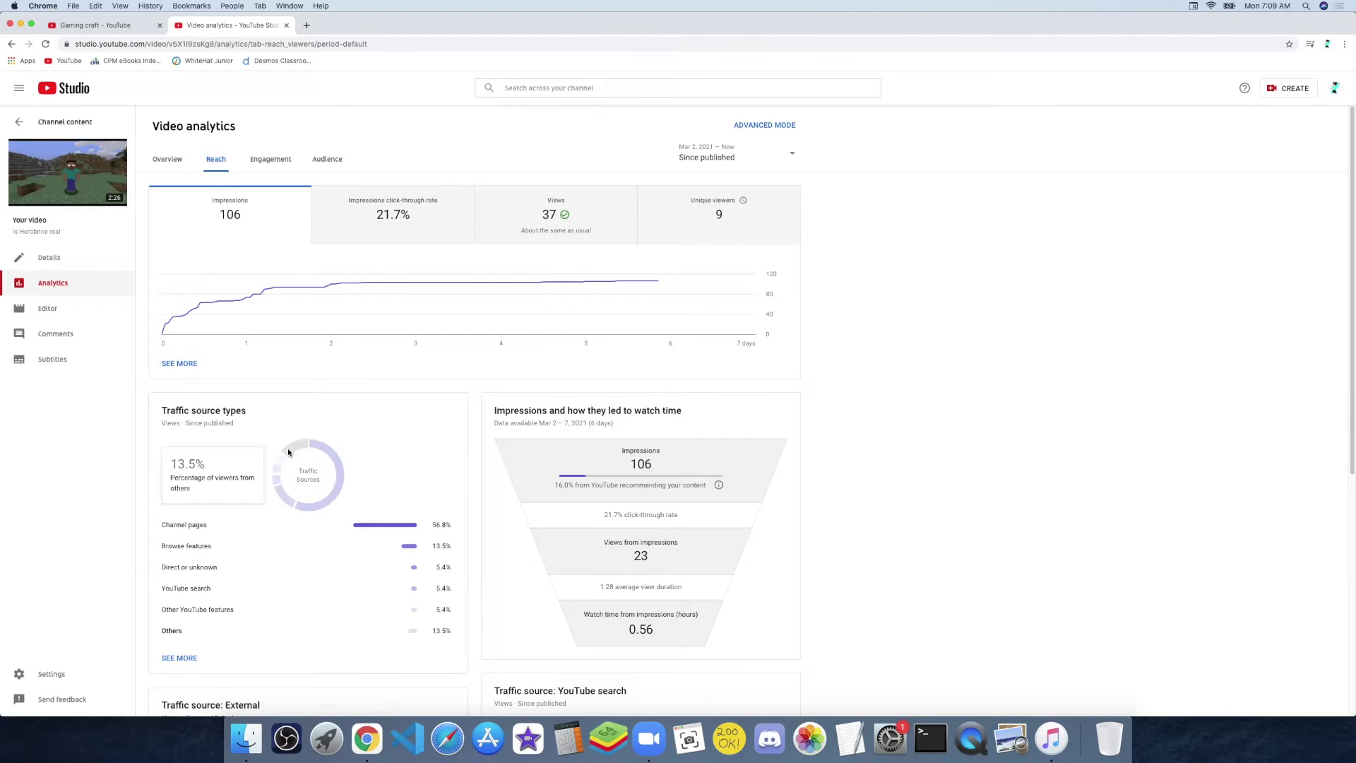
scroll(262, 668, down, 5)
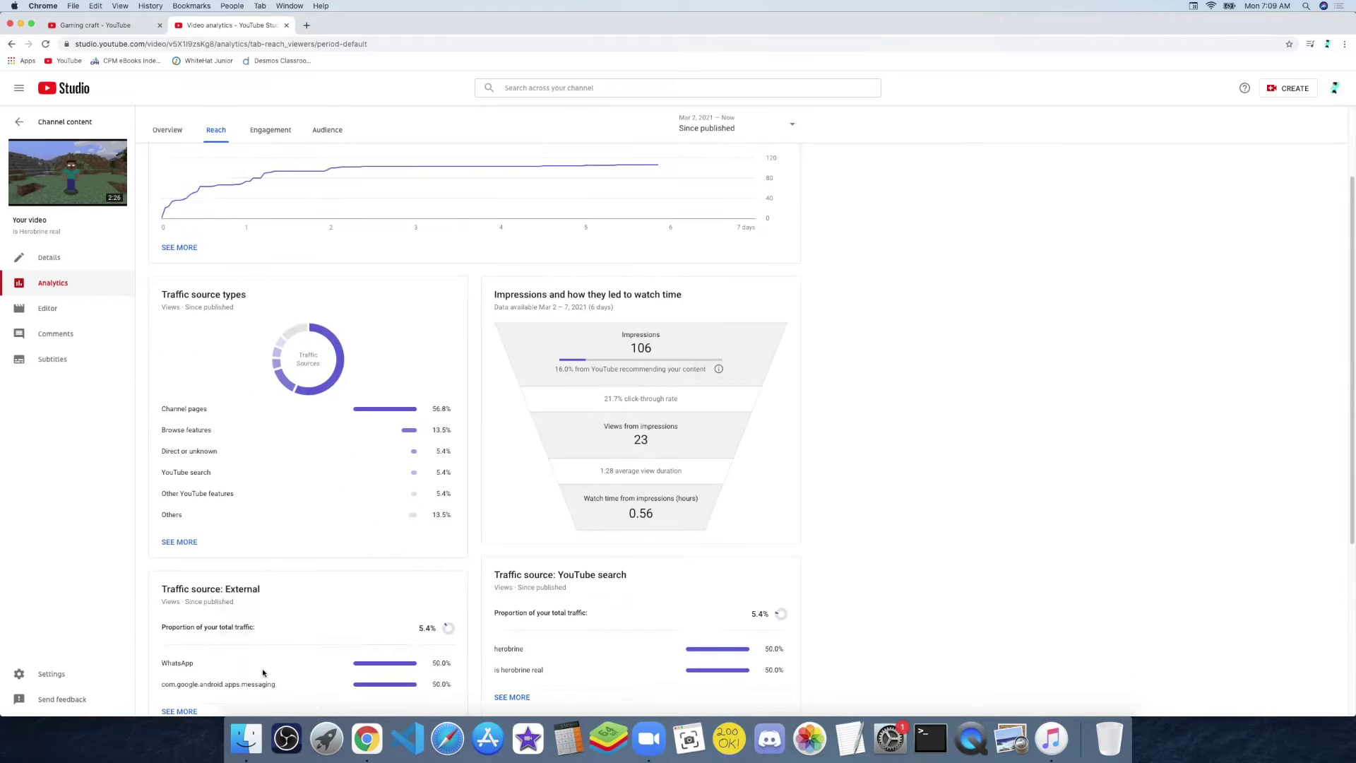
scroll(263, 672, down, 3)
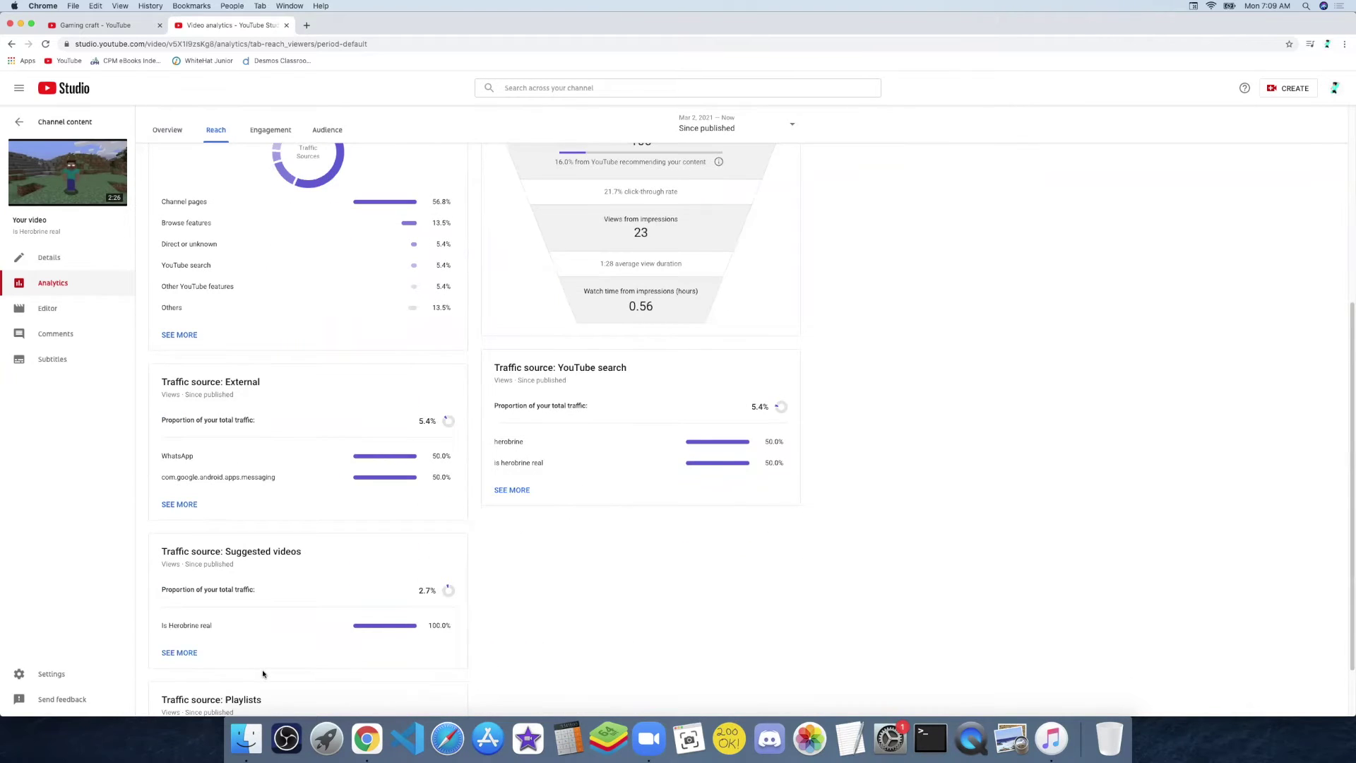
scroll(262, 672, down, 1)
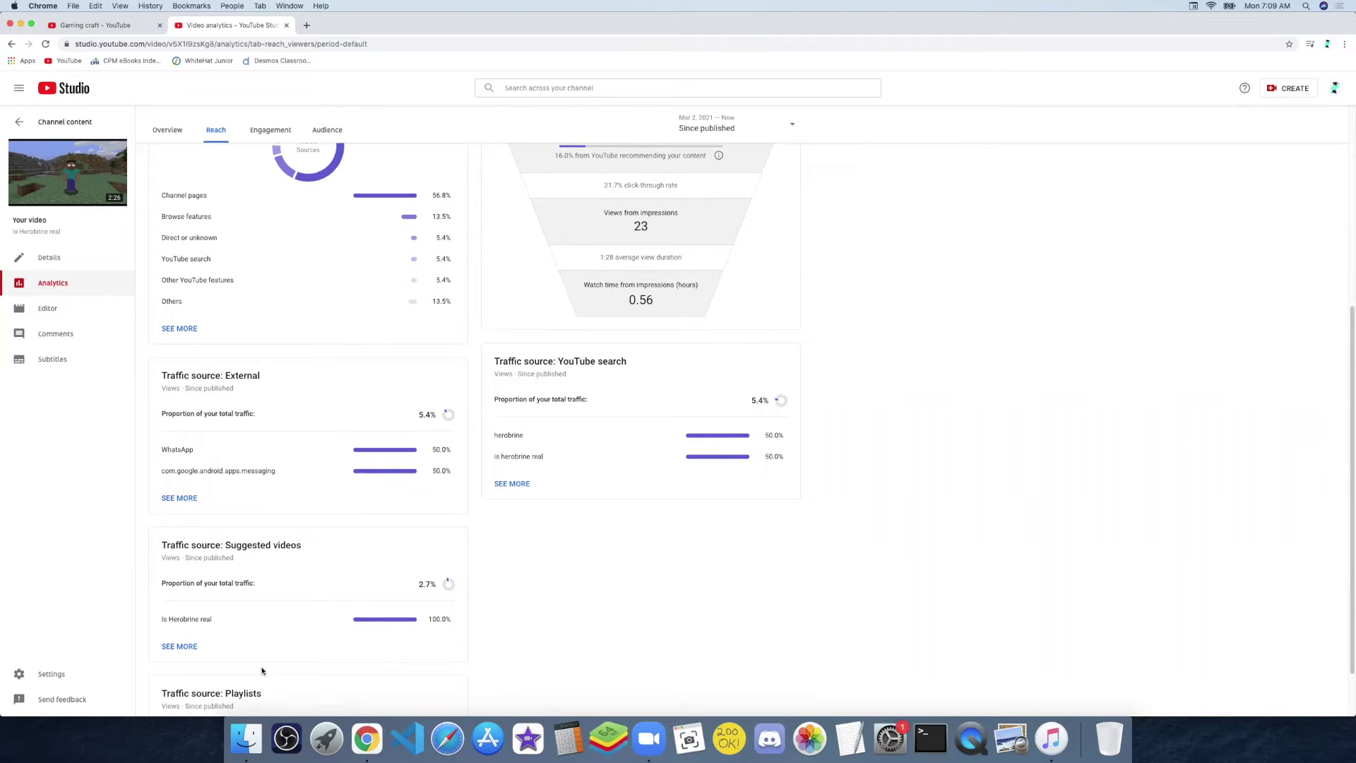
scroll(260, 668, up, 1)
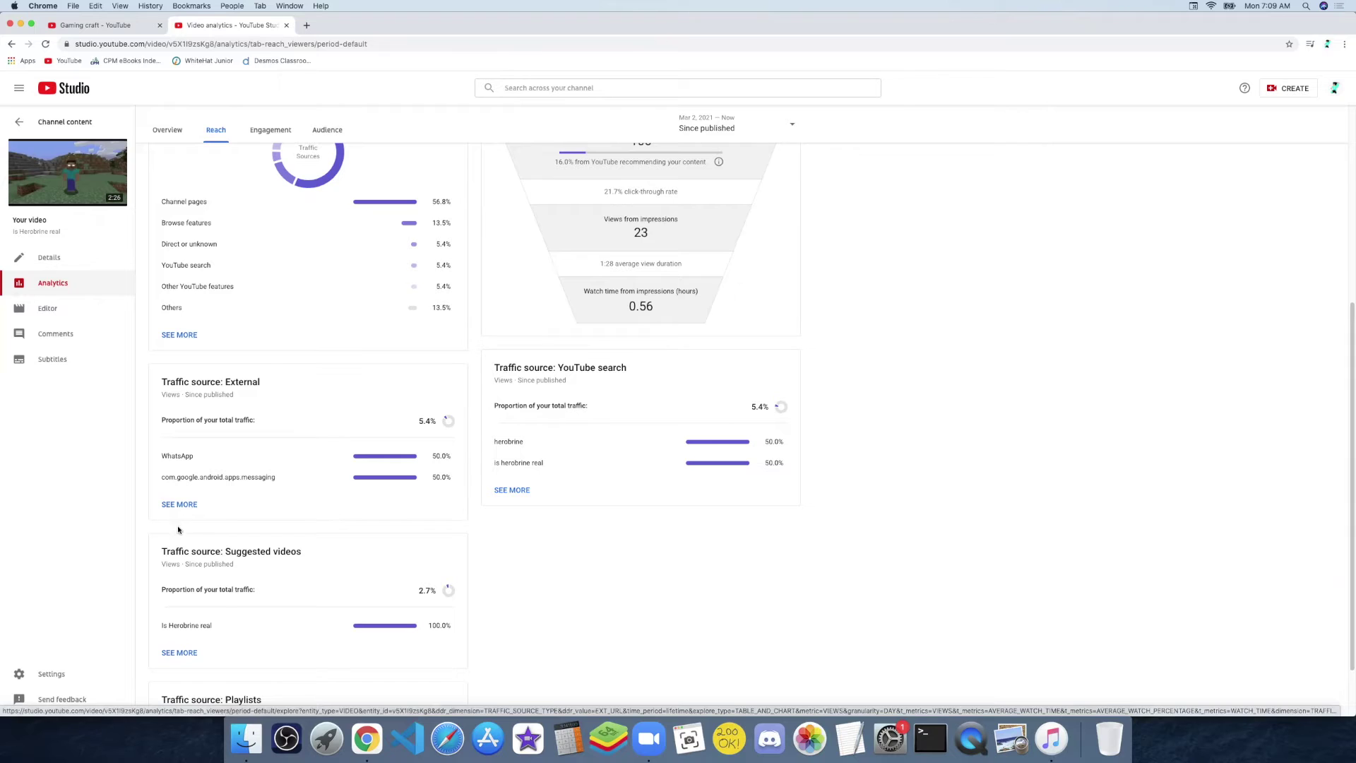
mouse_move(255, 542)
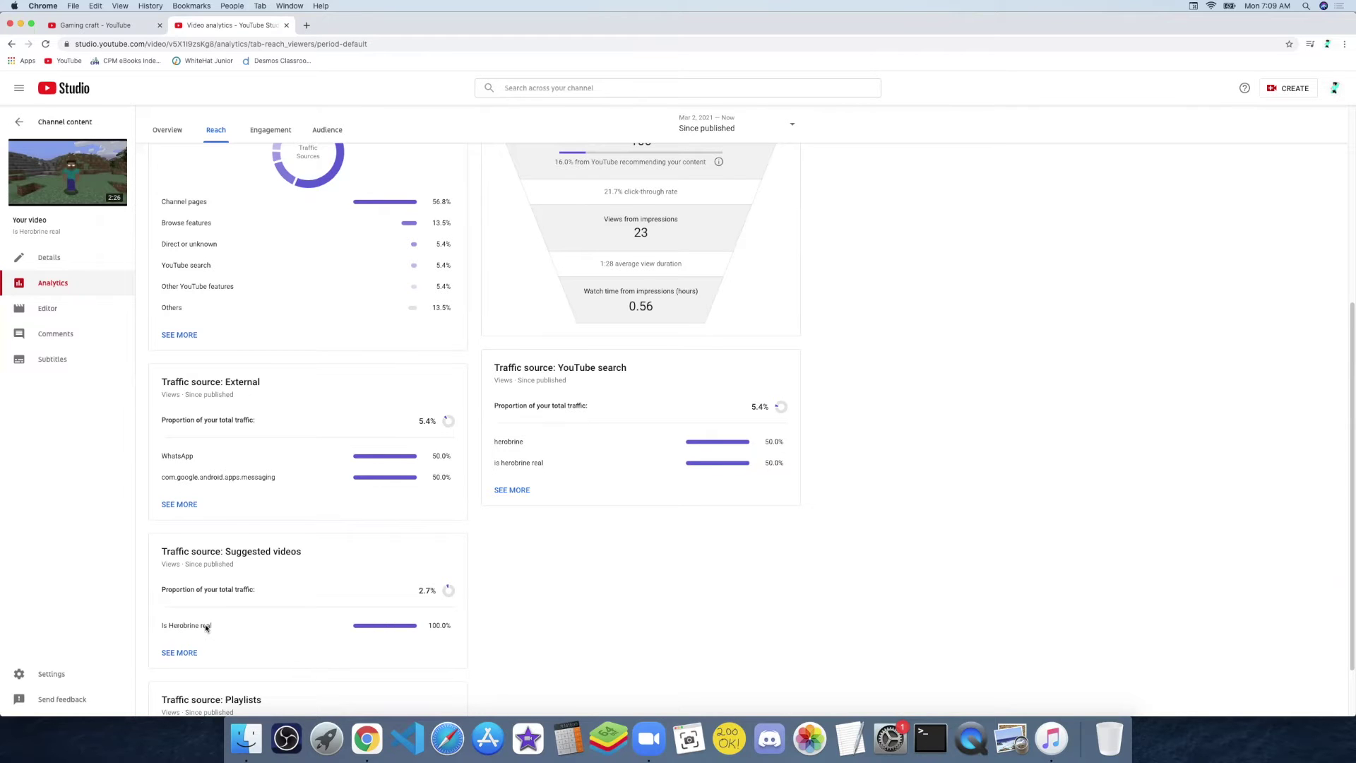
scroll(201, 625, down, 2)
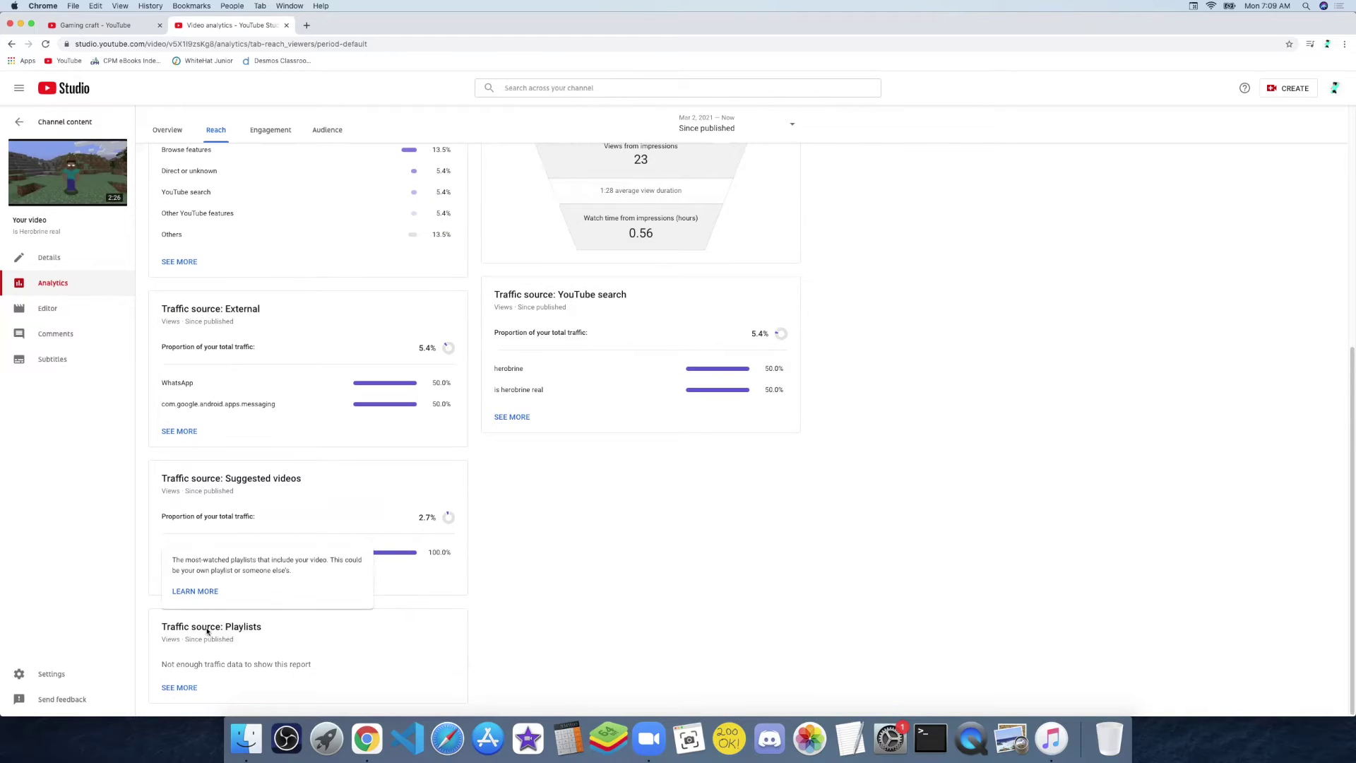
scroll(207, 631, up, 10)
- Flip through the video's Engagement, Audience and Overview analytics tabs
click(269, 156)
click(326, 162)
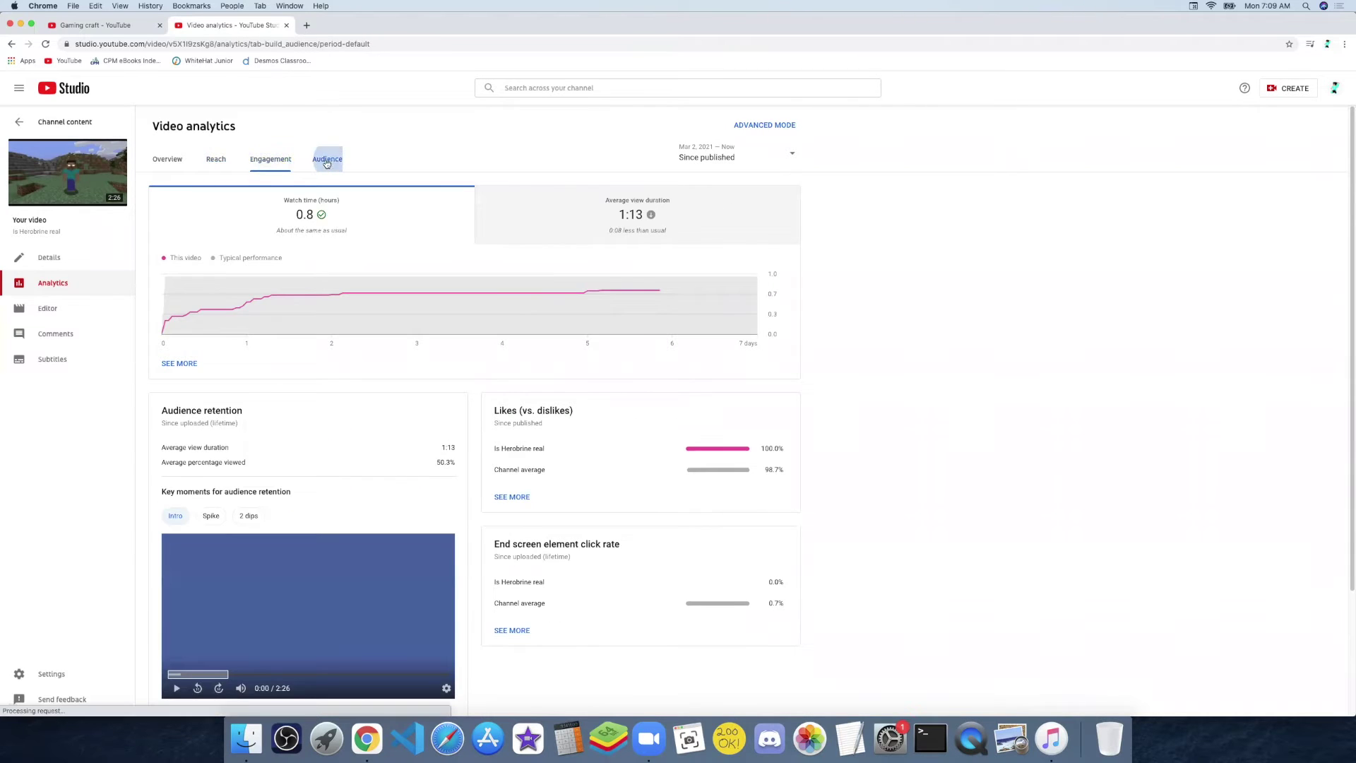
click(162, 160)
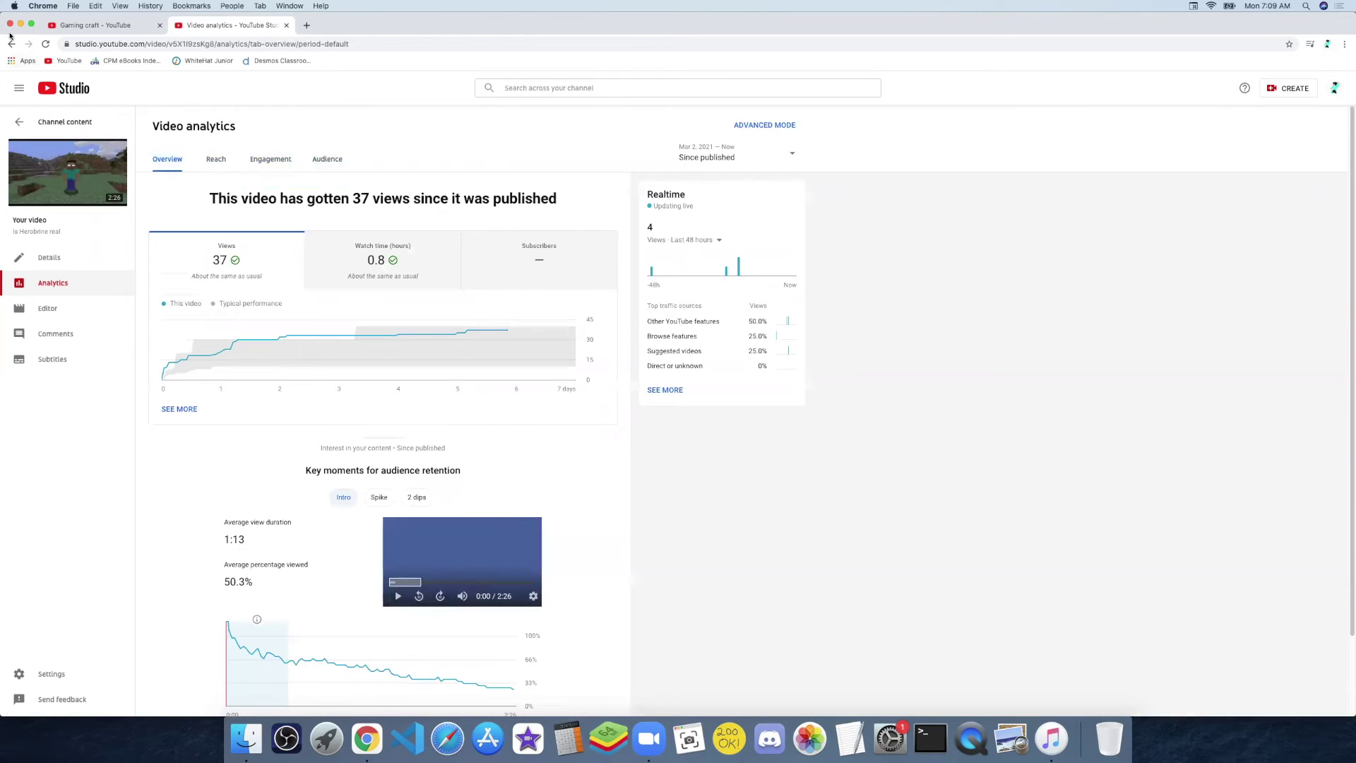
- Go back through the earlier analytics views until the Channel content uploads list appears
click(12, 43)
click(11, 44)
click(10, 44)
click(10, 44)
click(10, 45)
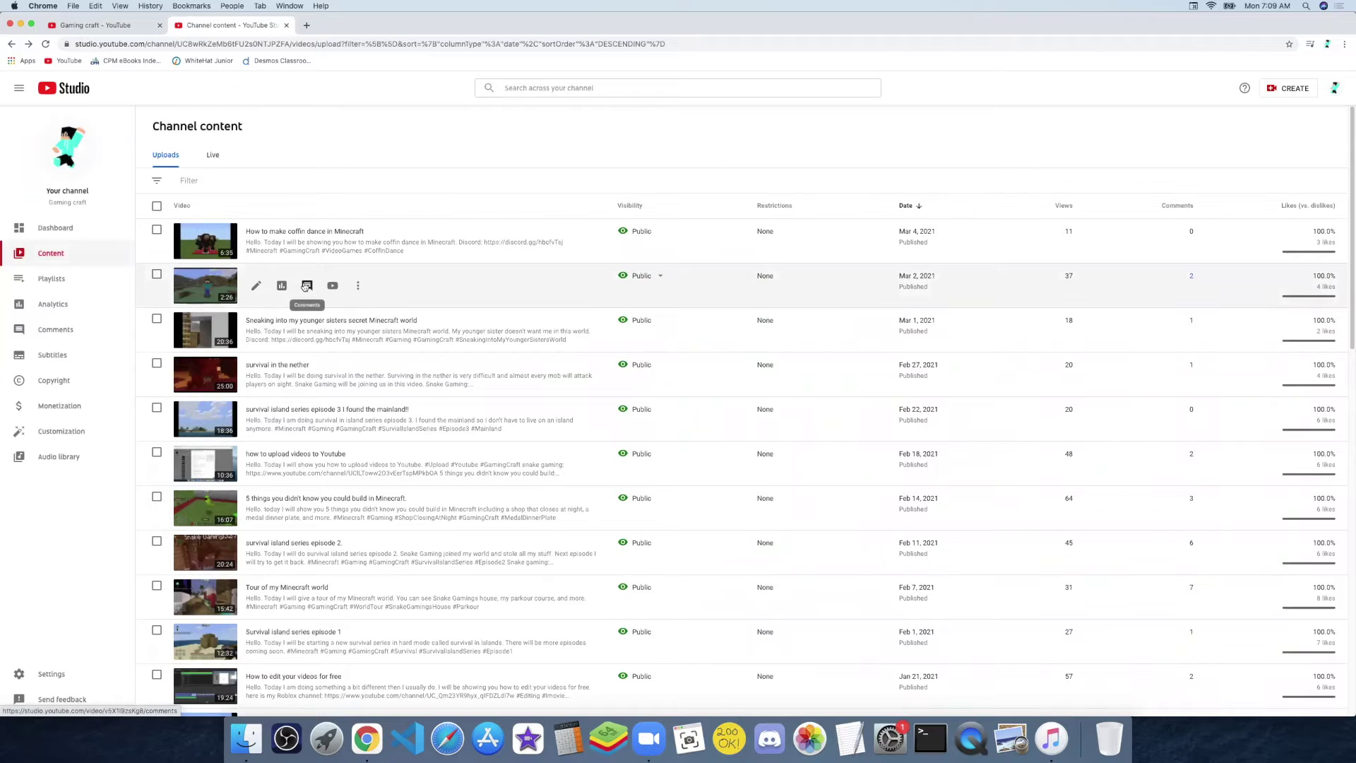
click(306, 285)
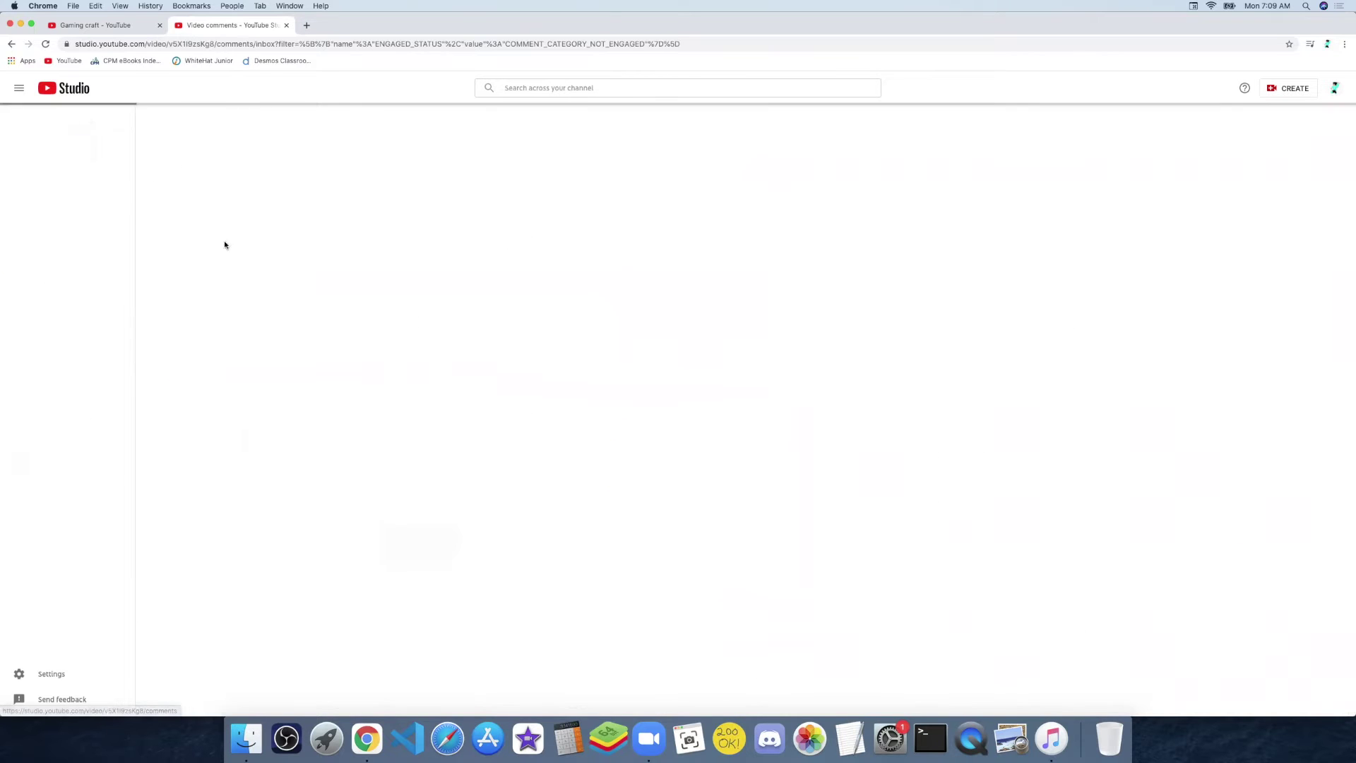
click(11, 44)
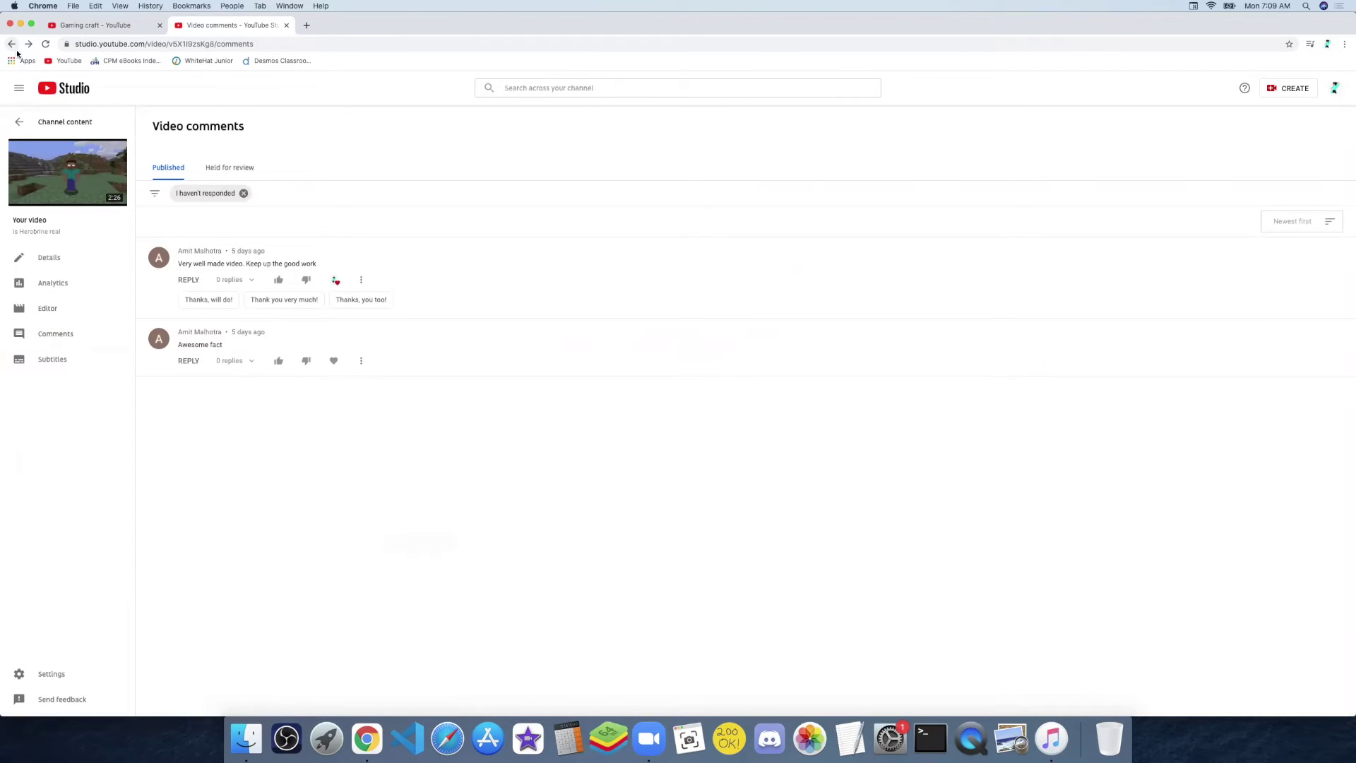
click(11, 45)
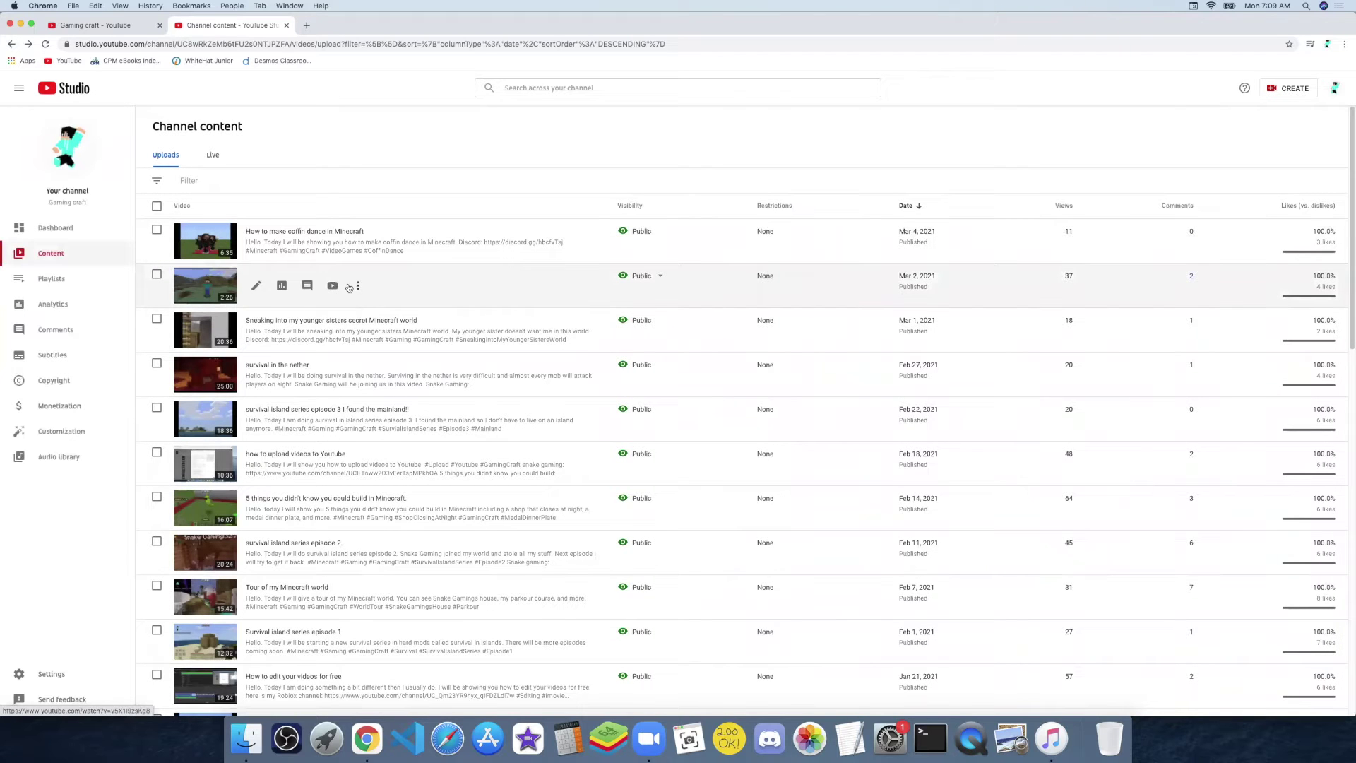
- Open and dismiss Is Herobrine real's options menu, then watch it on YouTube
click(357, 285)
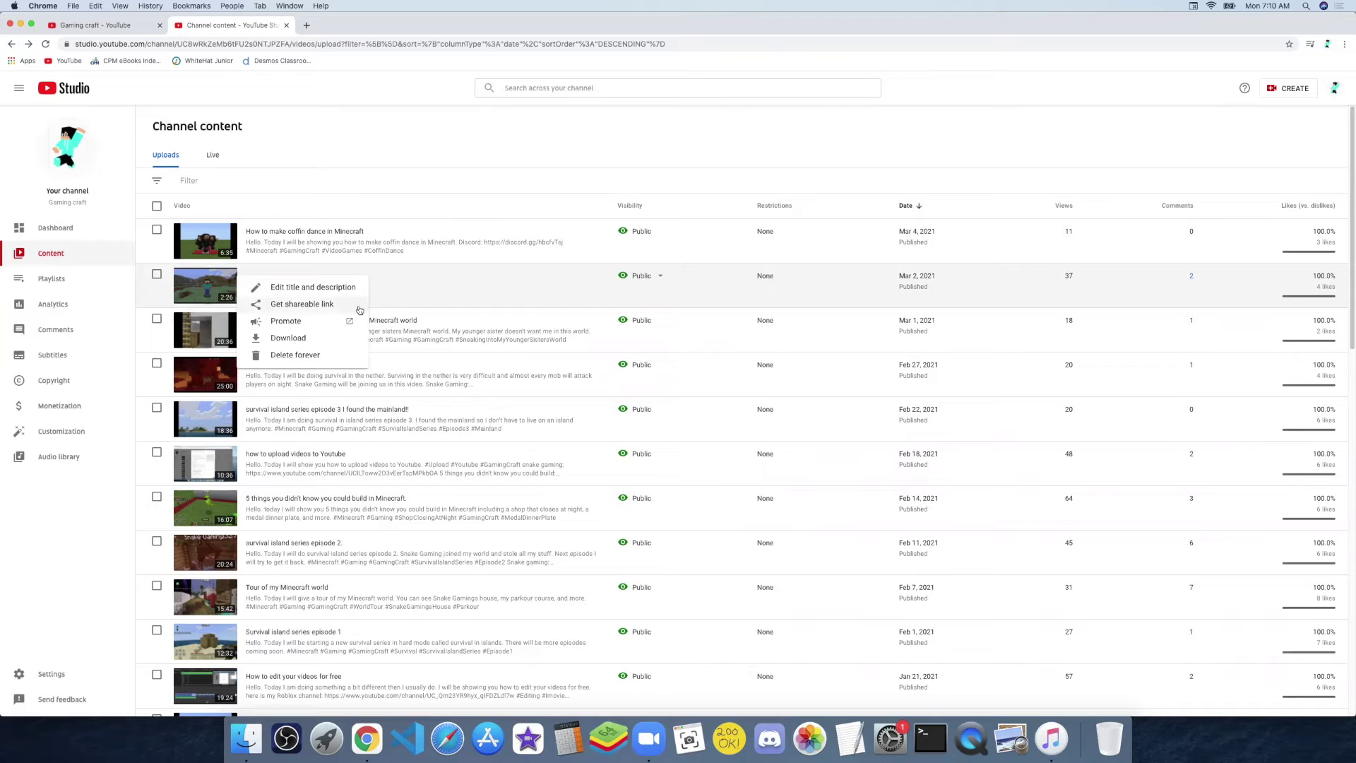
click(408, 283)
click(332, 286)
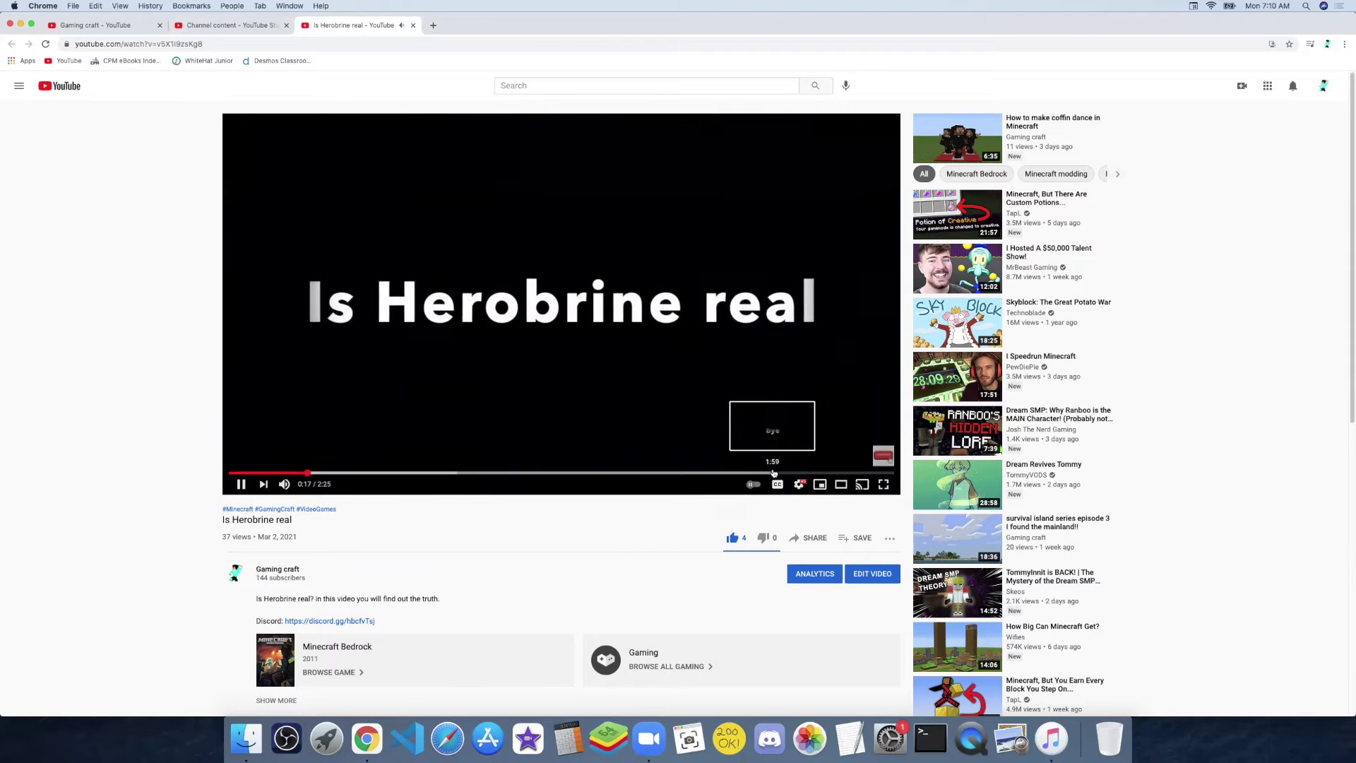
- Skip Is Herobrine real to about 2:02, pause it, and close its watch tab
click(782, 473)
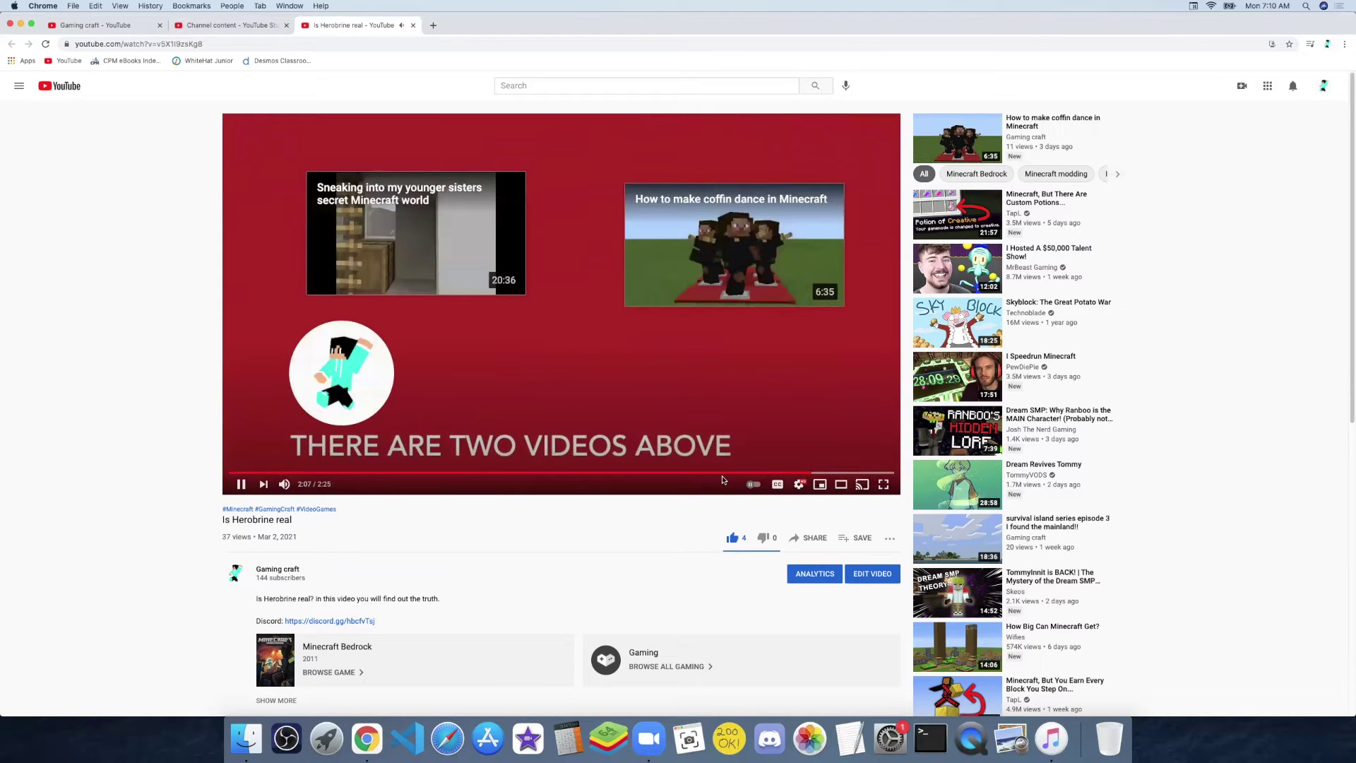
click(658, 380)
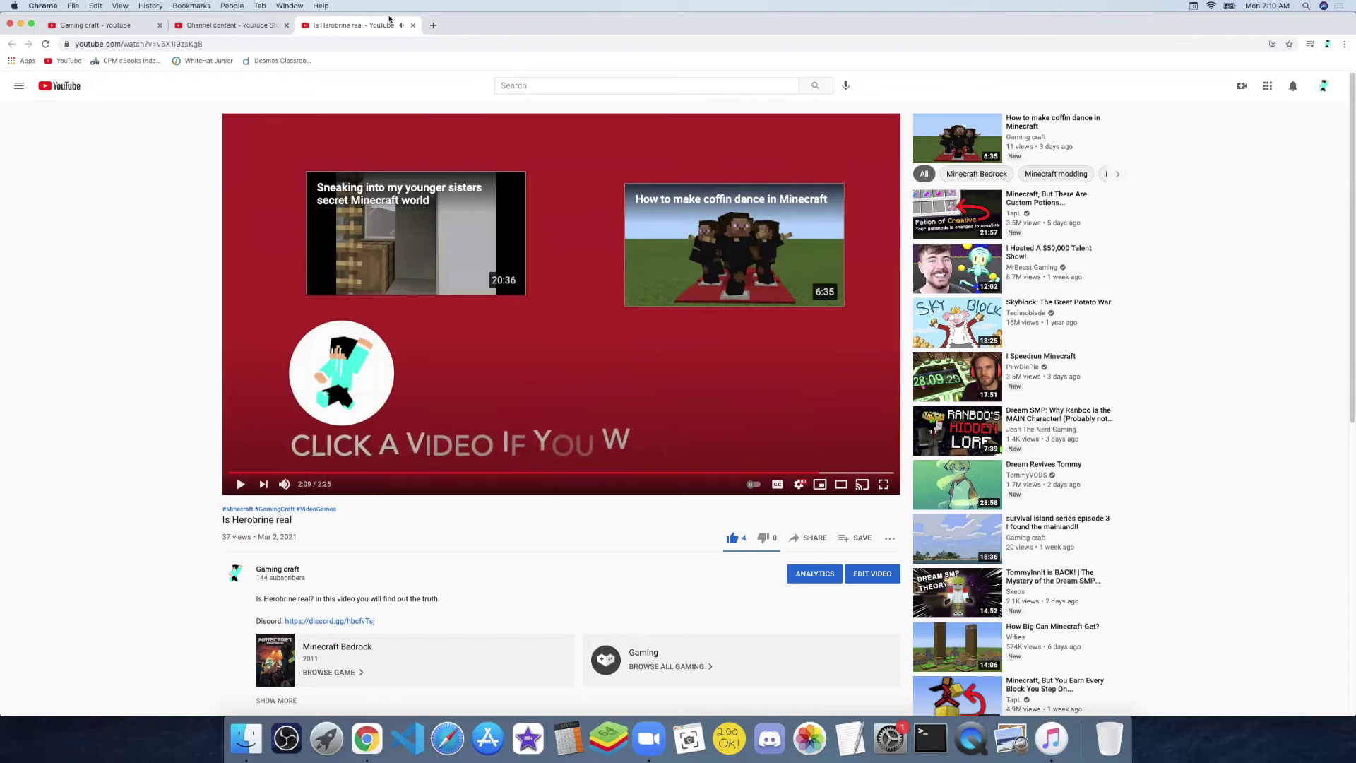
click(413, 25)
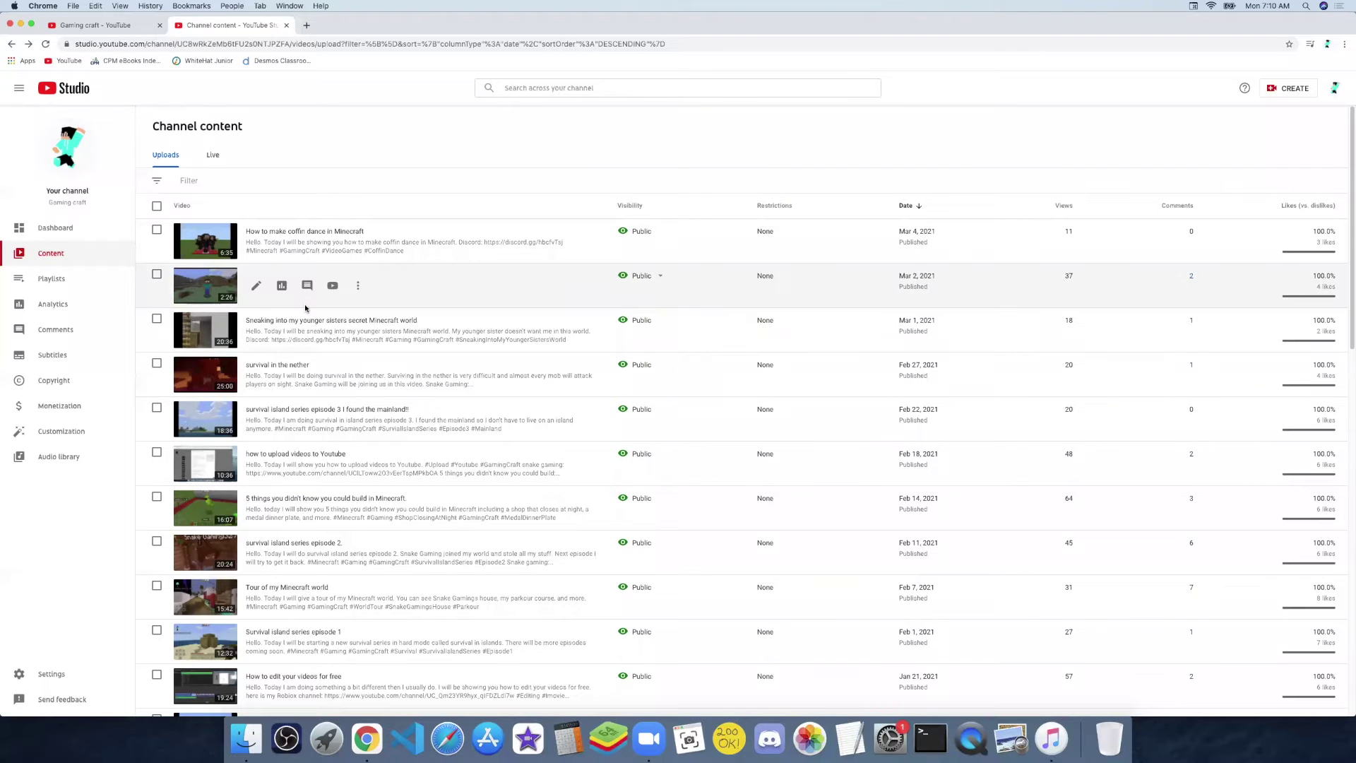
- Filter the channel playlists by title containing 'survival' and open the survival island playlist
click(98, 281)
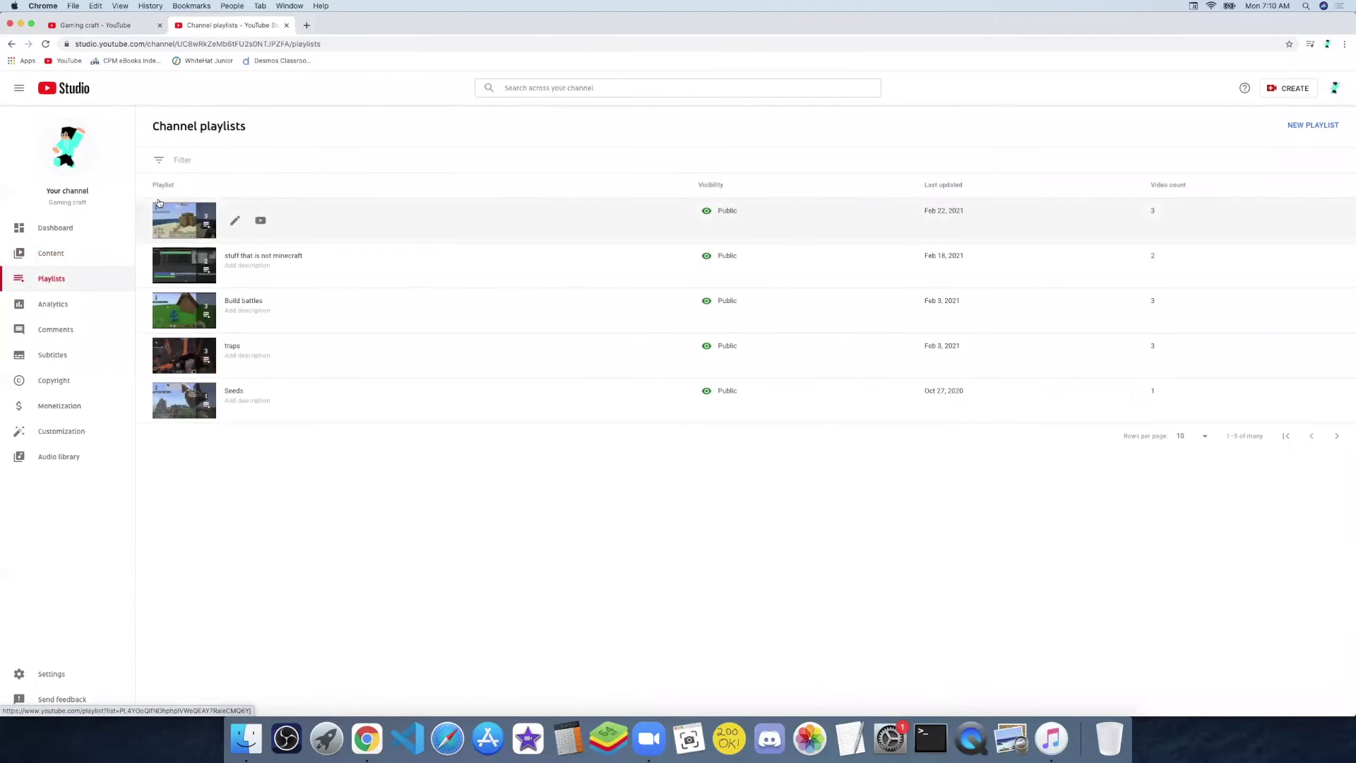
click(171, 163)
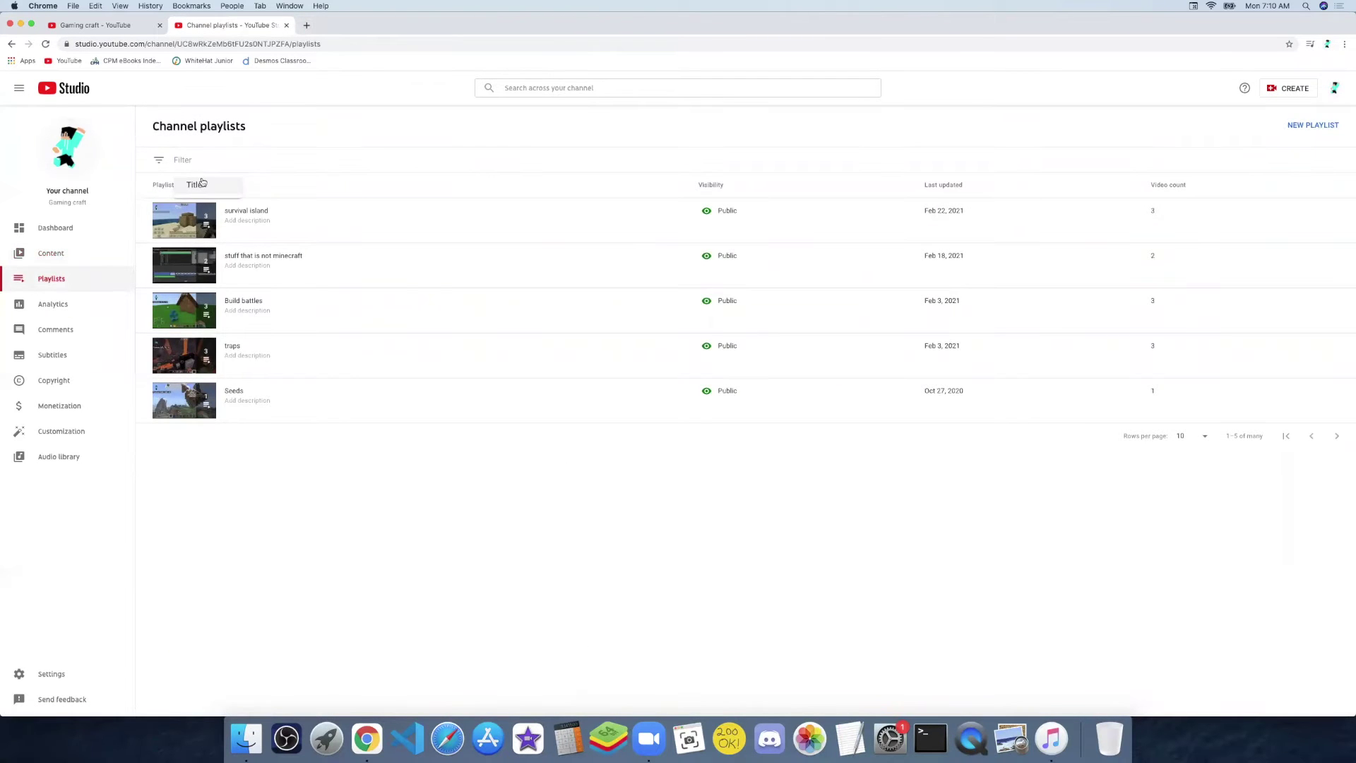
click(202, 182)
text(survival)
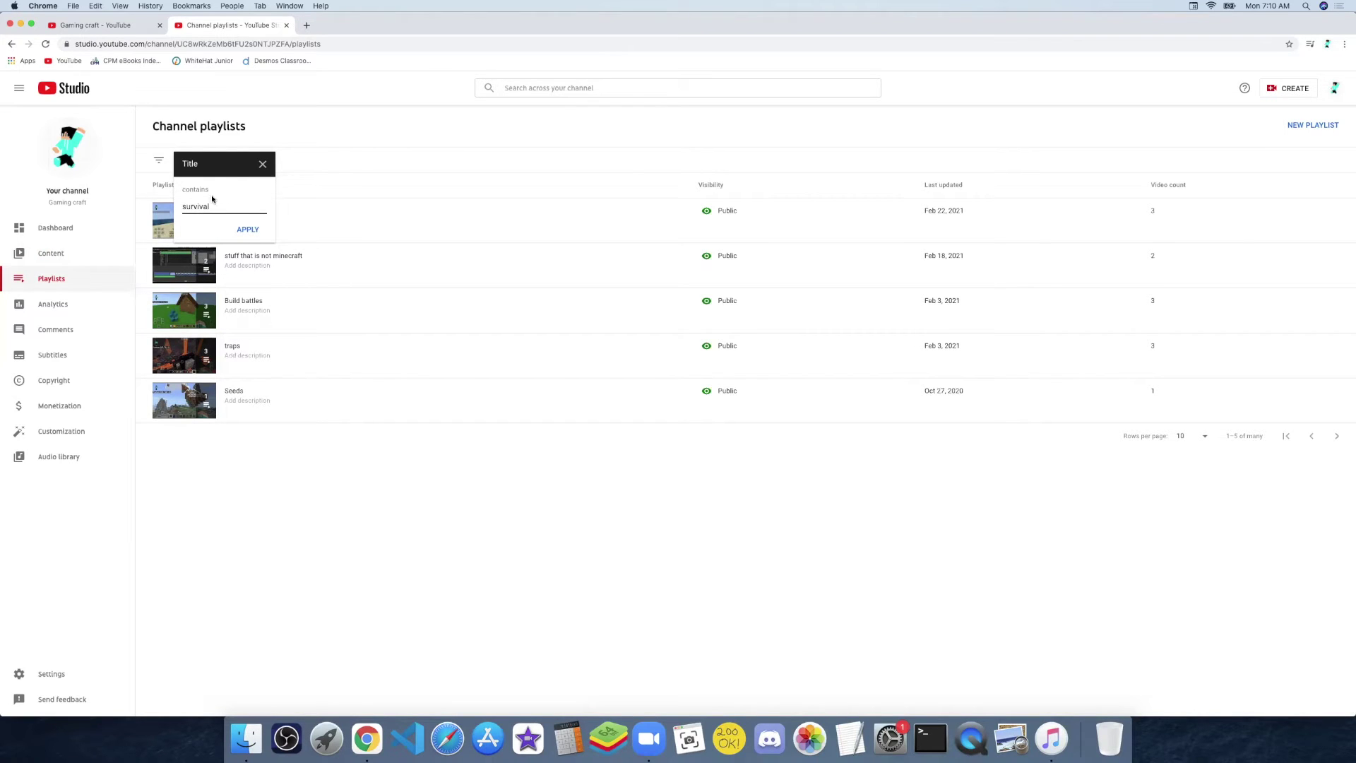
click(248, 231)
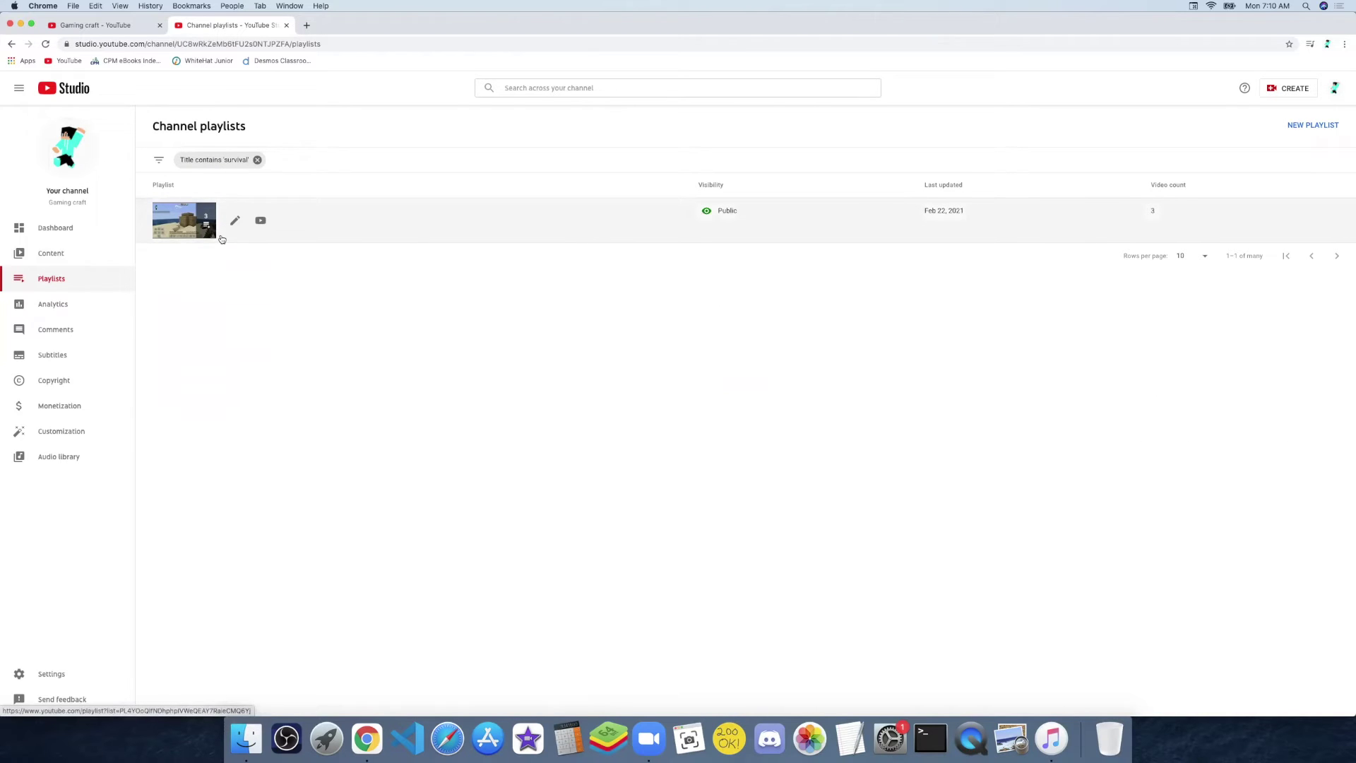
click(237, 216)
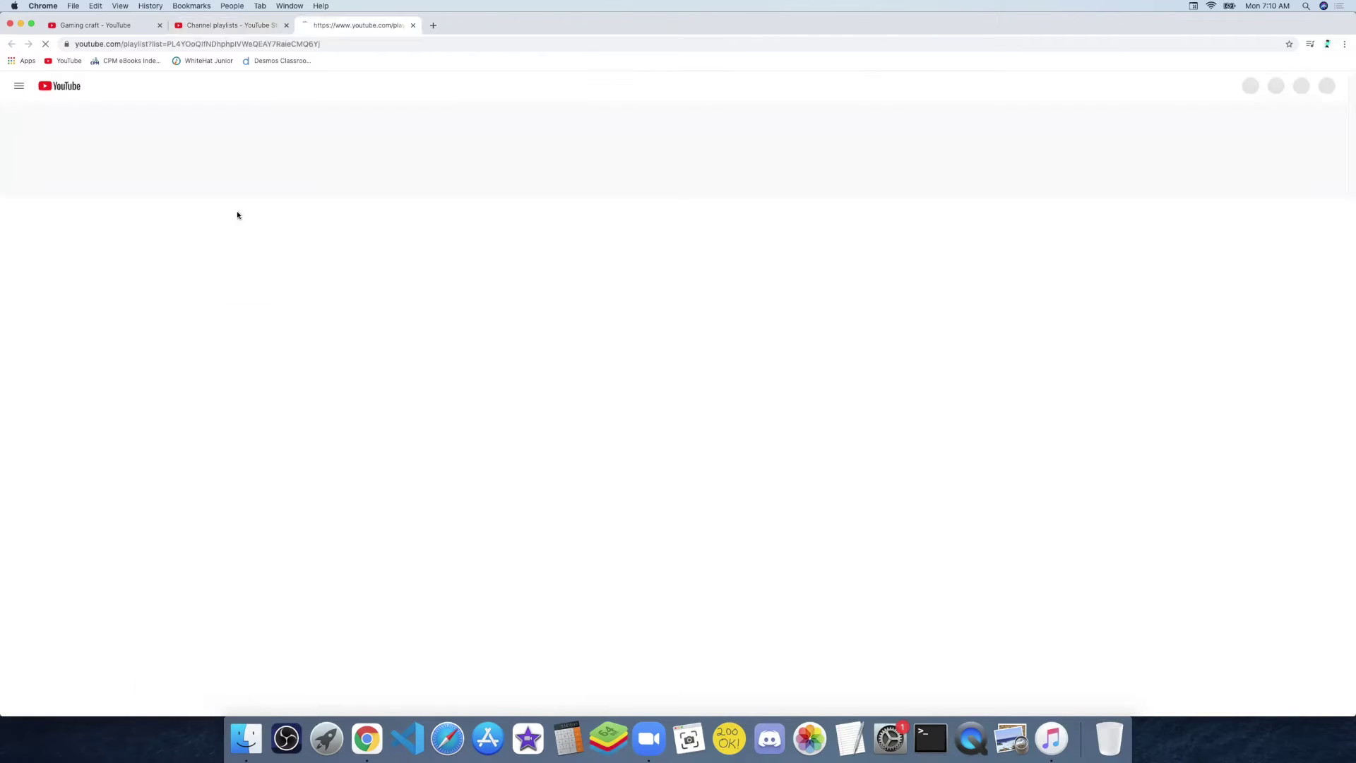
- Close the Survival island series episode 1 tab to return to the filtered playlists
click(413, 27)
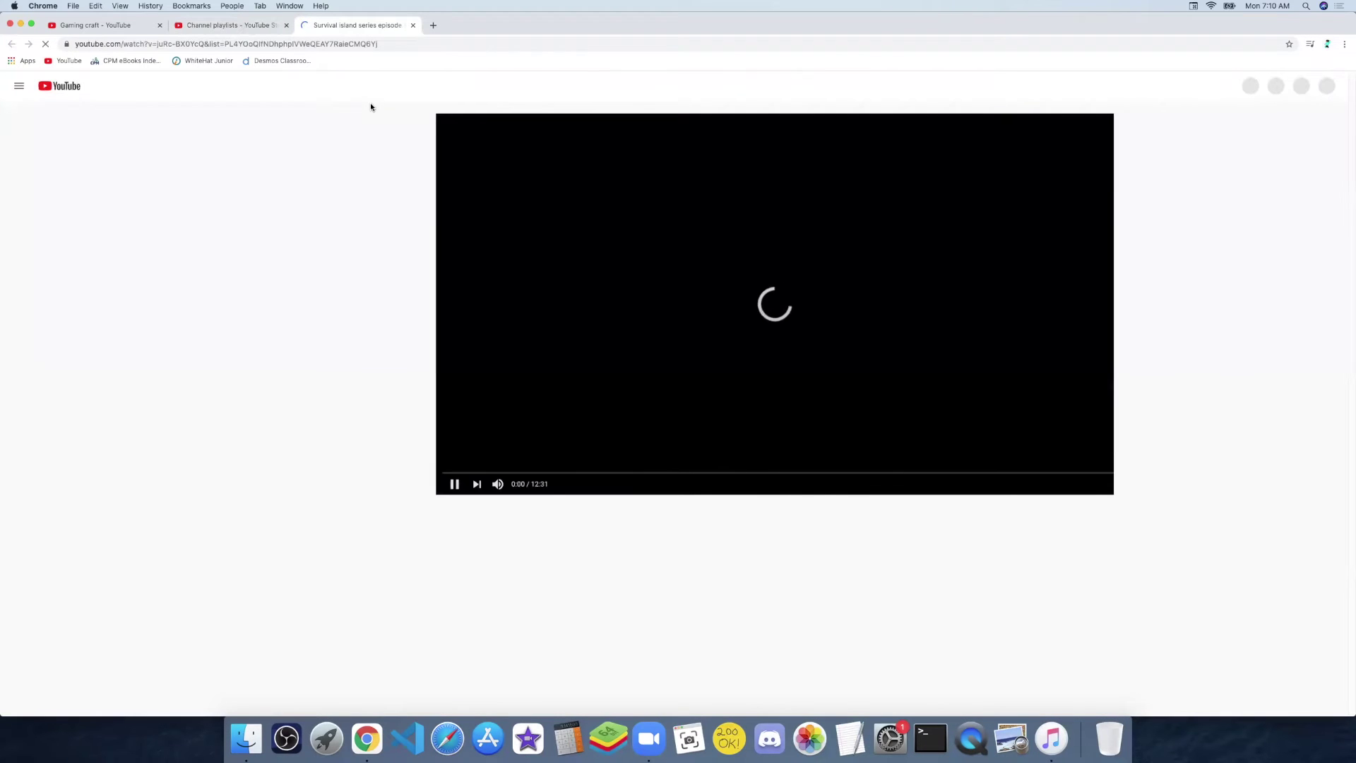
click(413, 26)
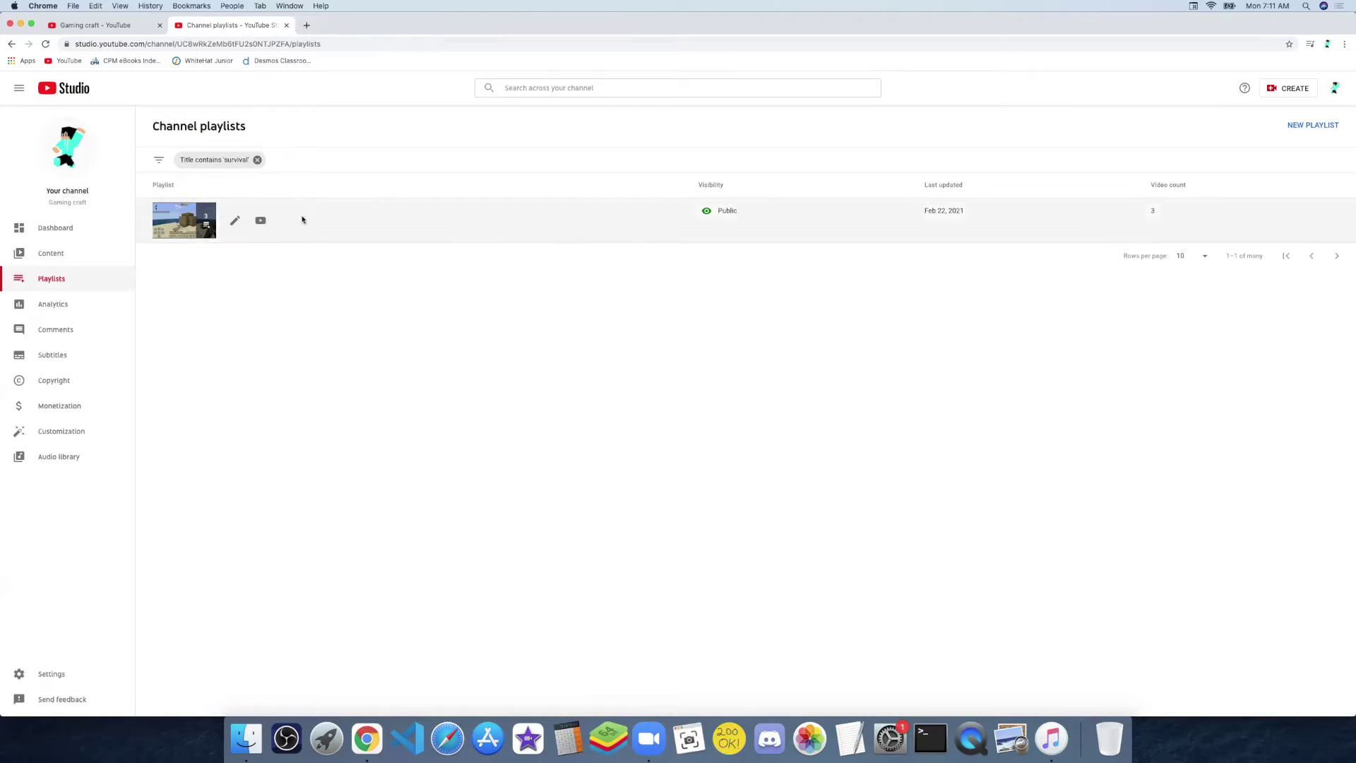
- Clear the survival title filter and move via Content and Playlists to the channel Analytics Overview
click(258, 160)
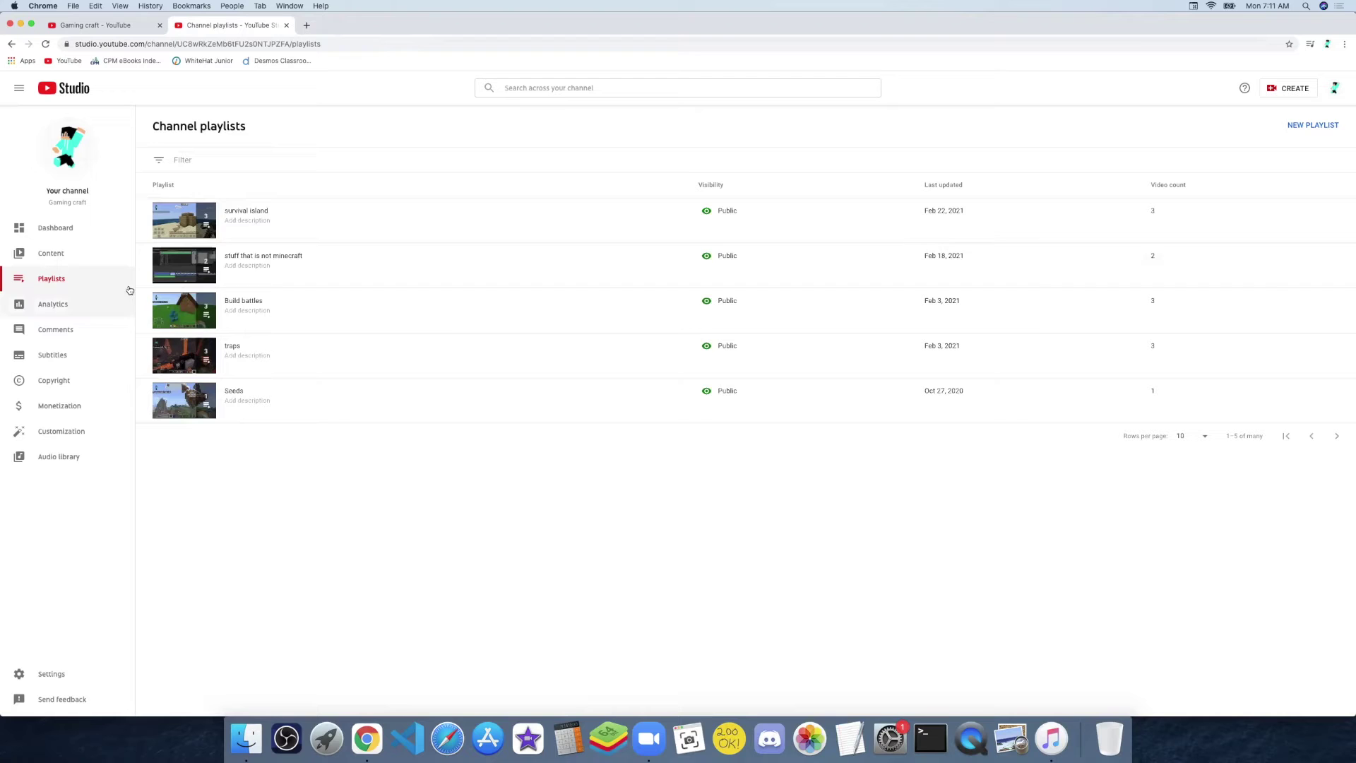
mouse_move(236, 230)
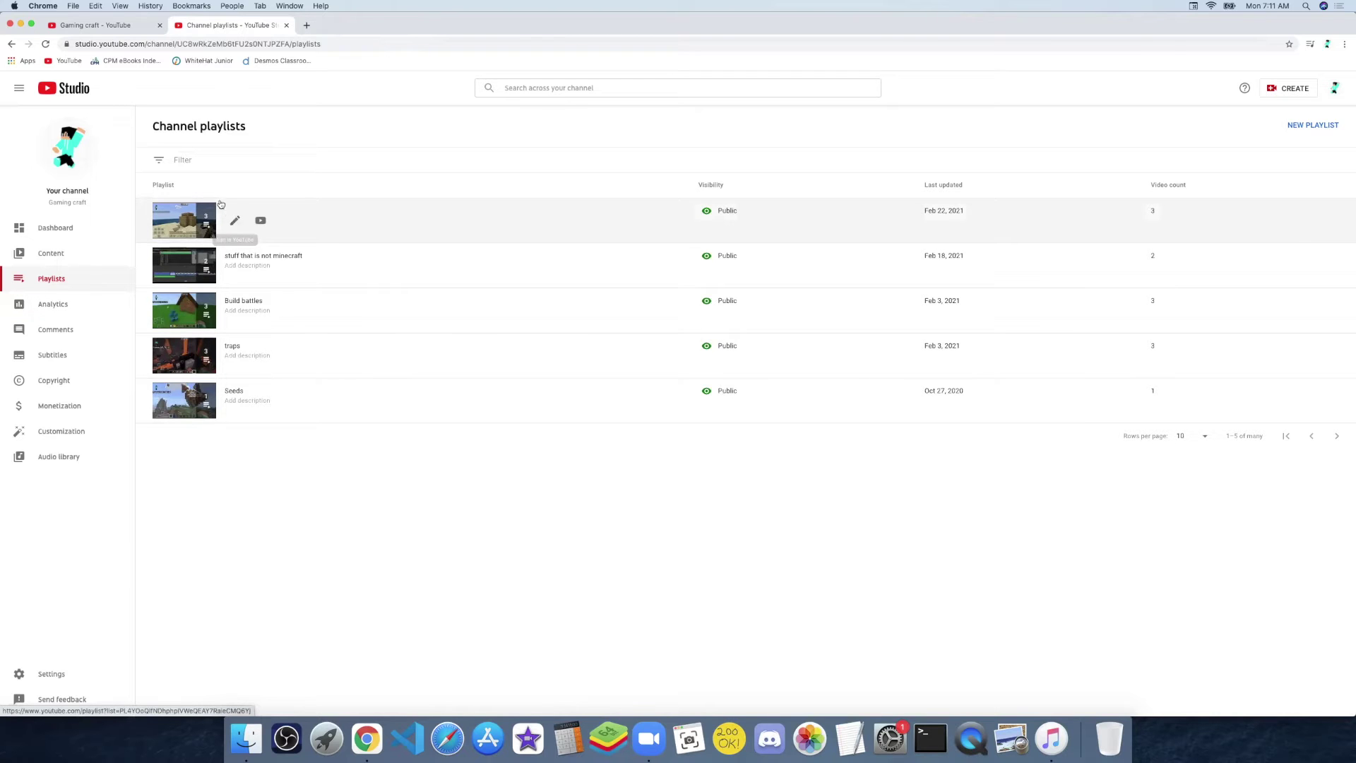
click(87, 256)
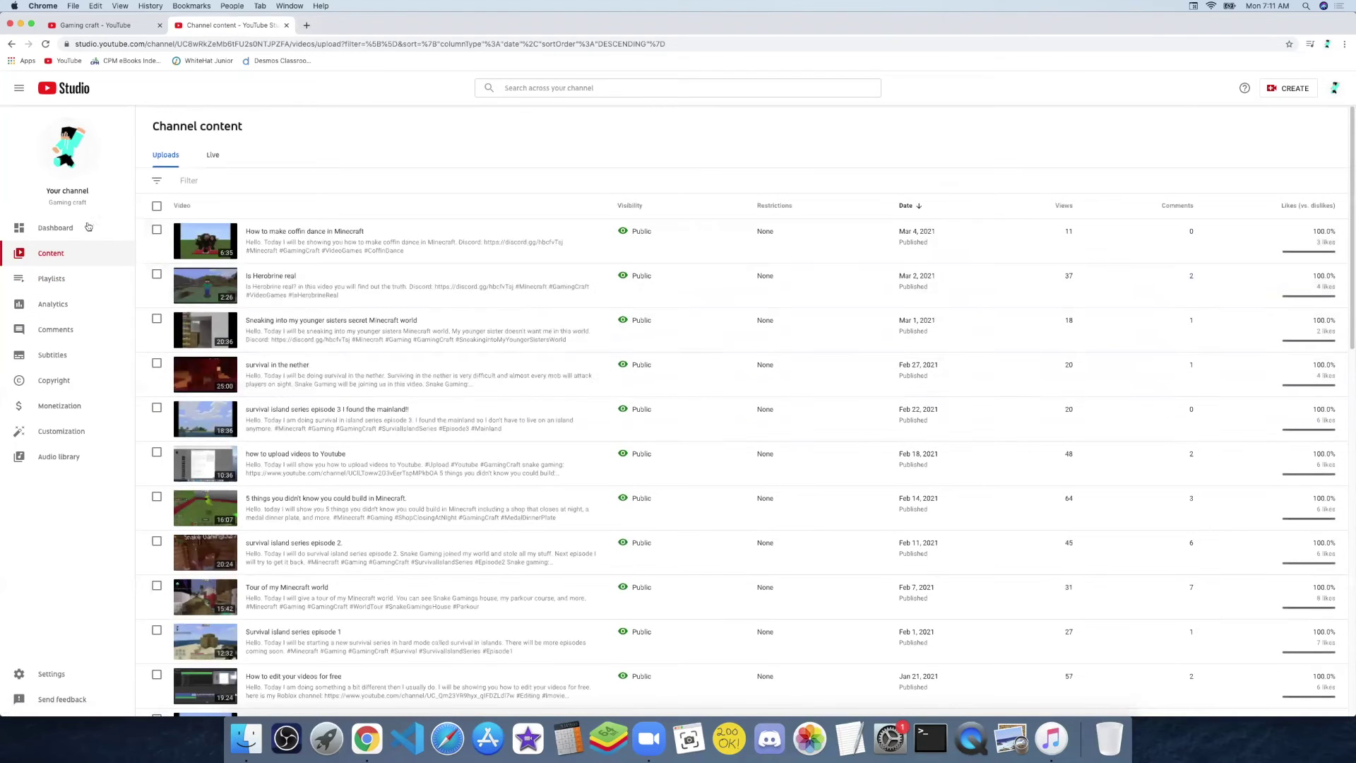
click(92, 283)
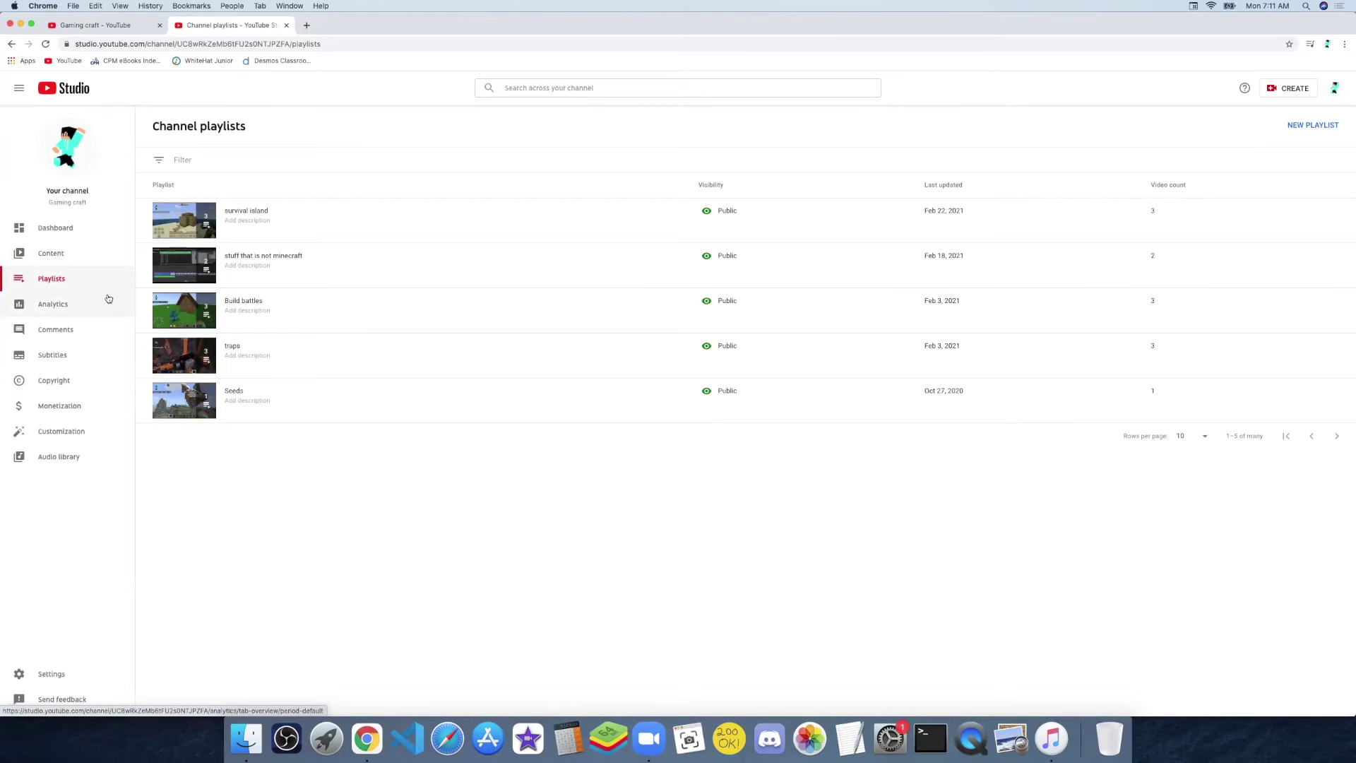
click(108, 298)
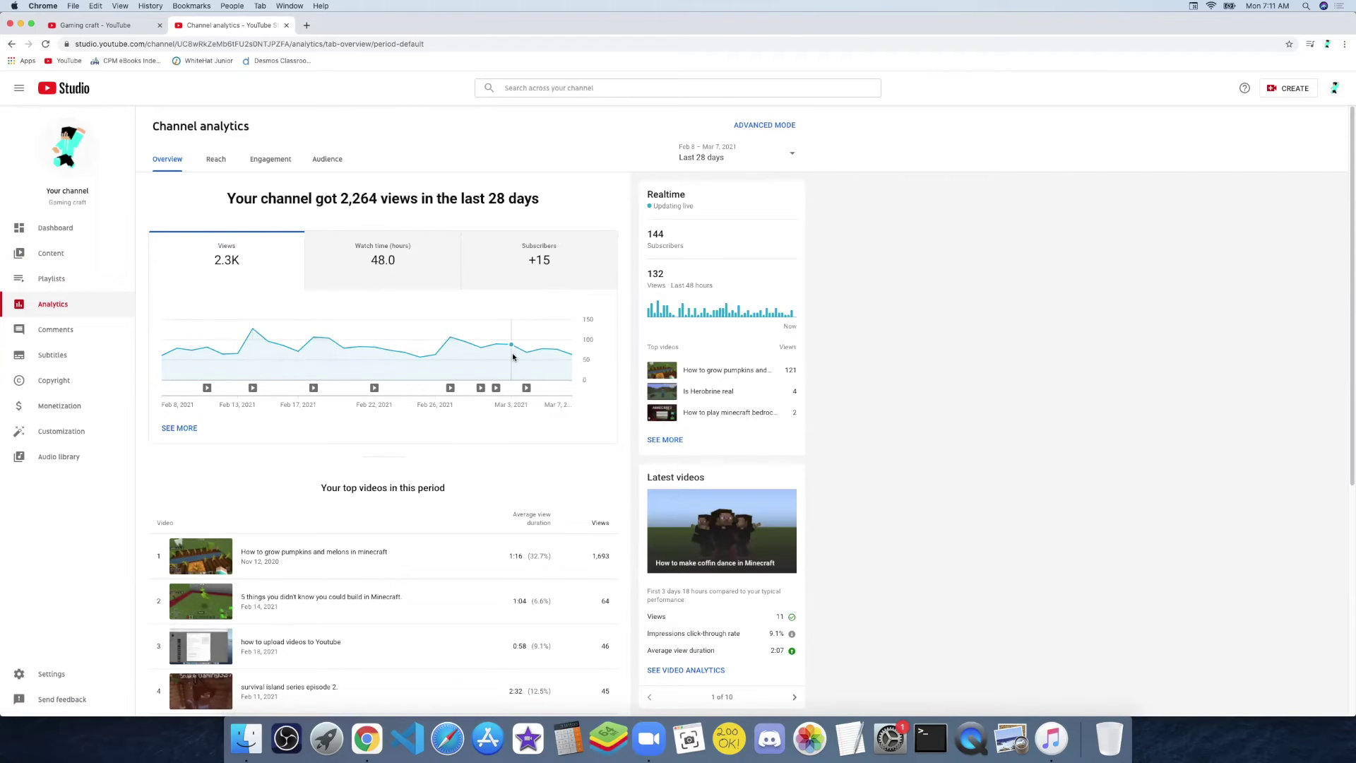
- Review the 28-day Overview: 2,264 views, 48.0 watch hours, +15 subscribers, and the top videos
mouse_move(499, 358)
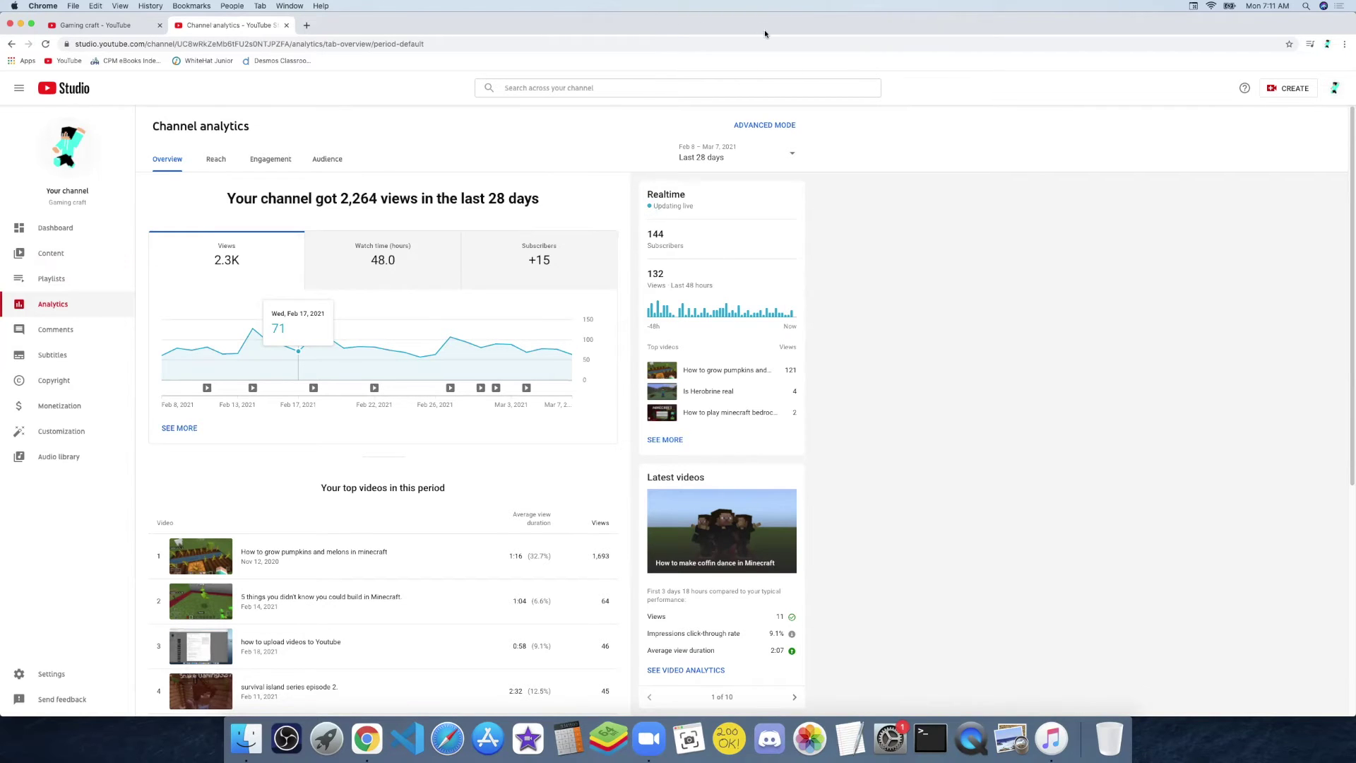
mouse_move(648, 315)
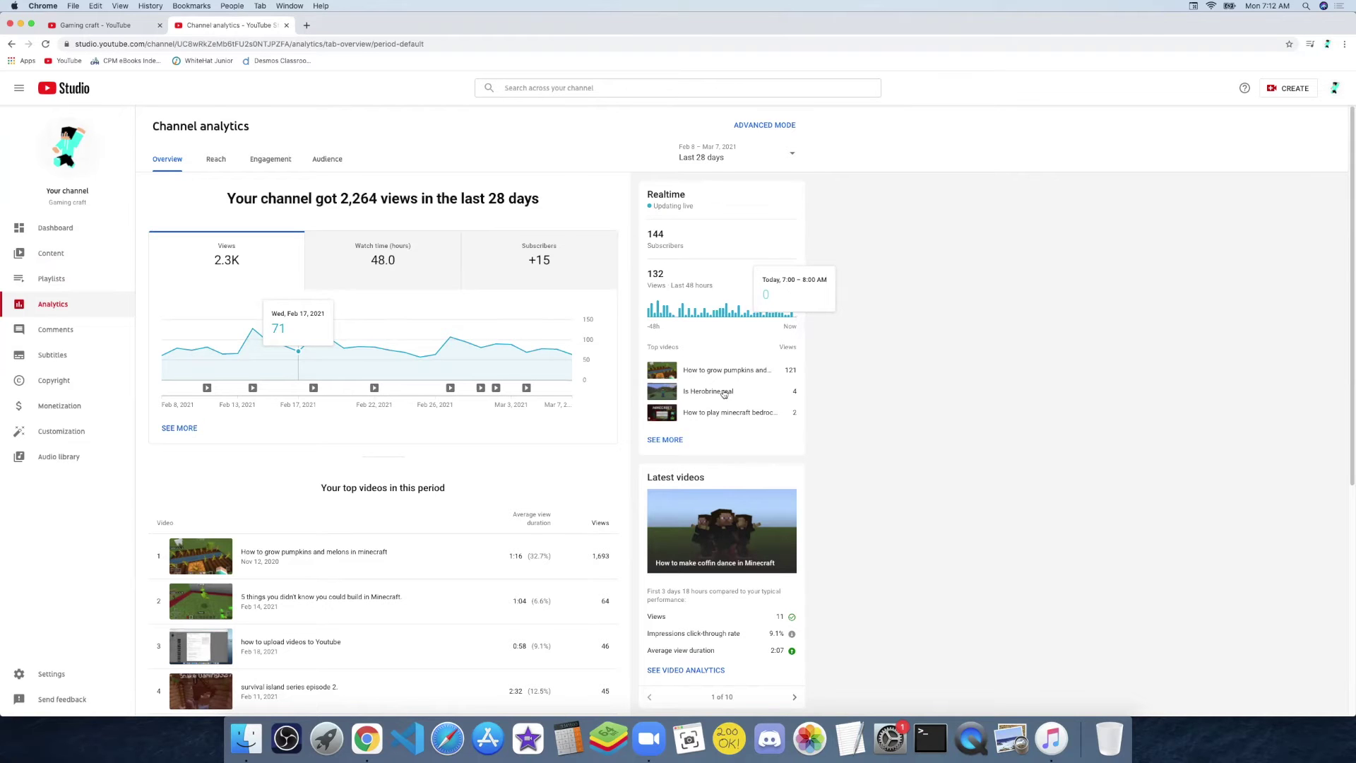
scroll(674, 425, down, 2)
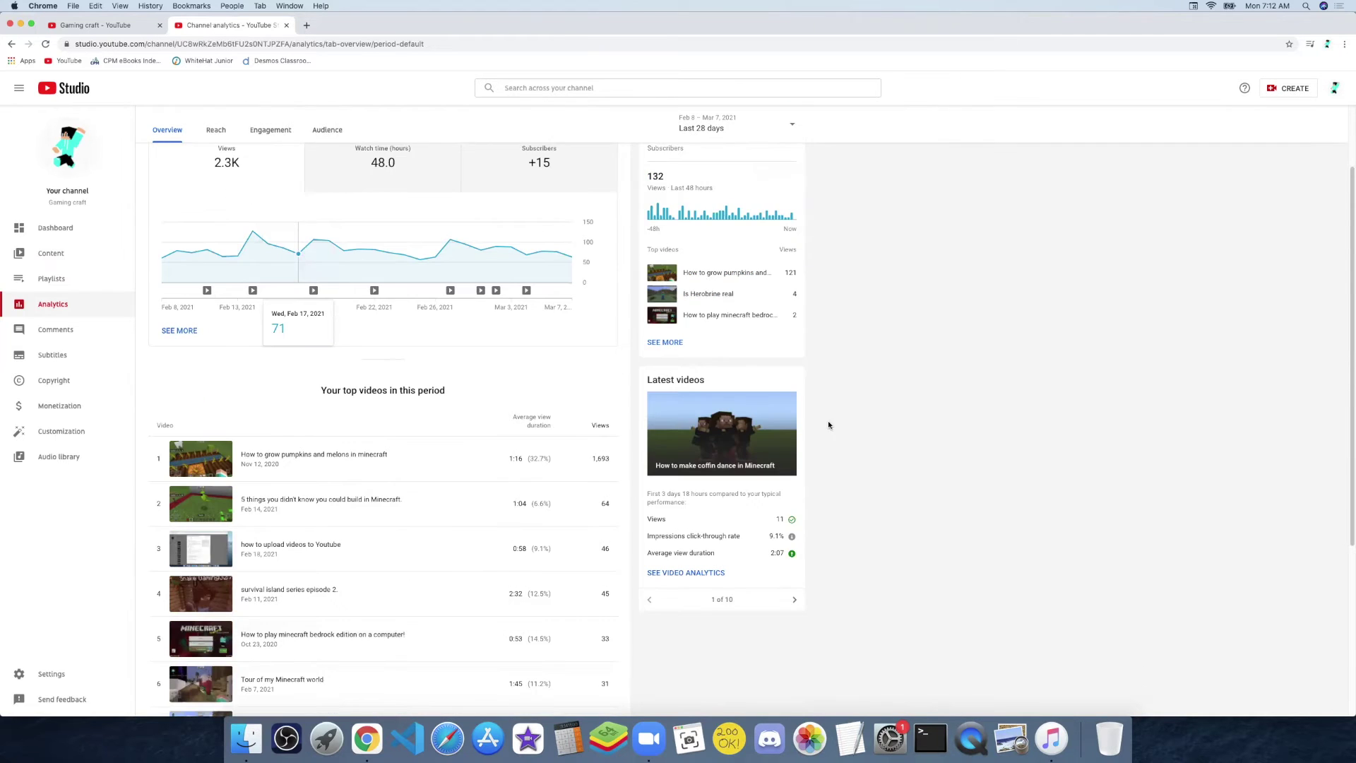
scroll(777, 420, down, 5)
scroll(722, 410, up, 7)
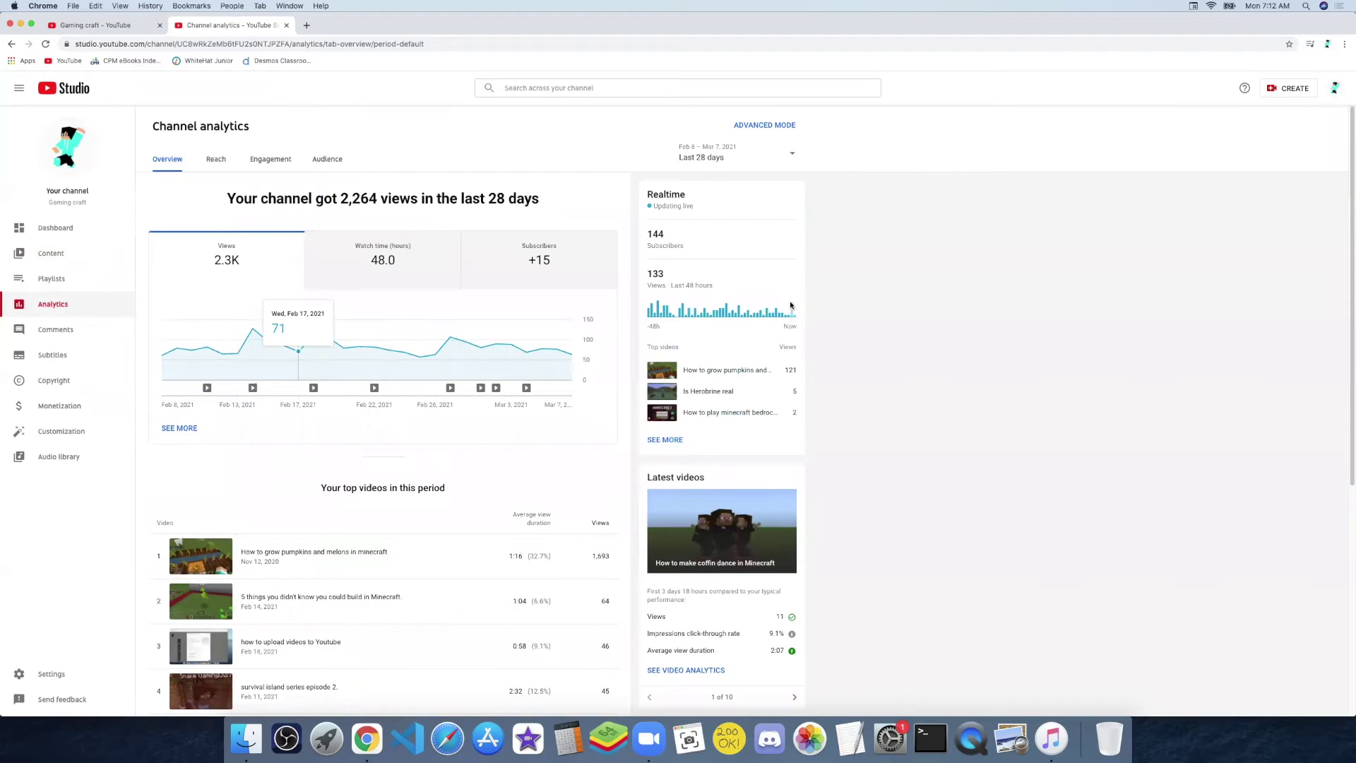
mouse_move(795, 319)
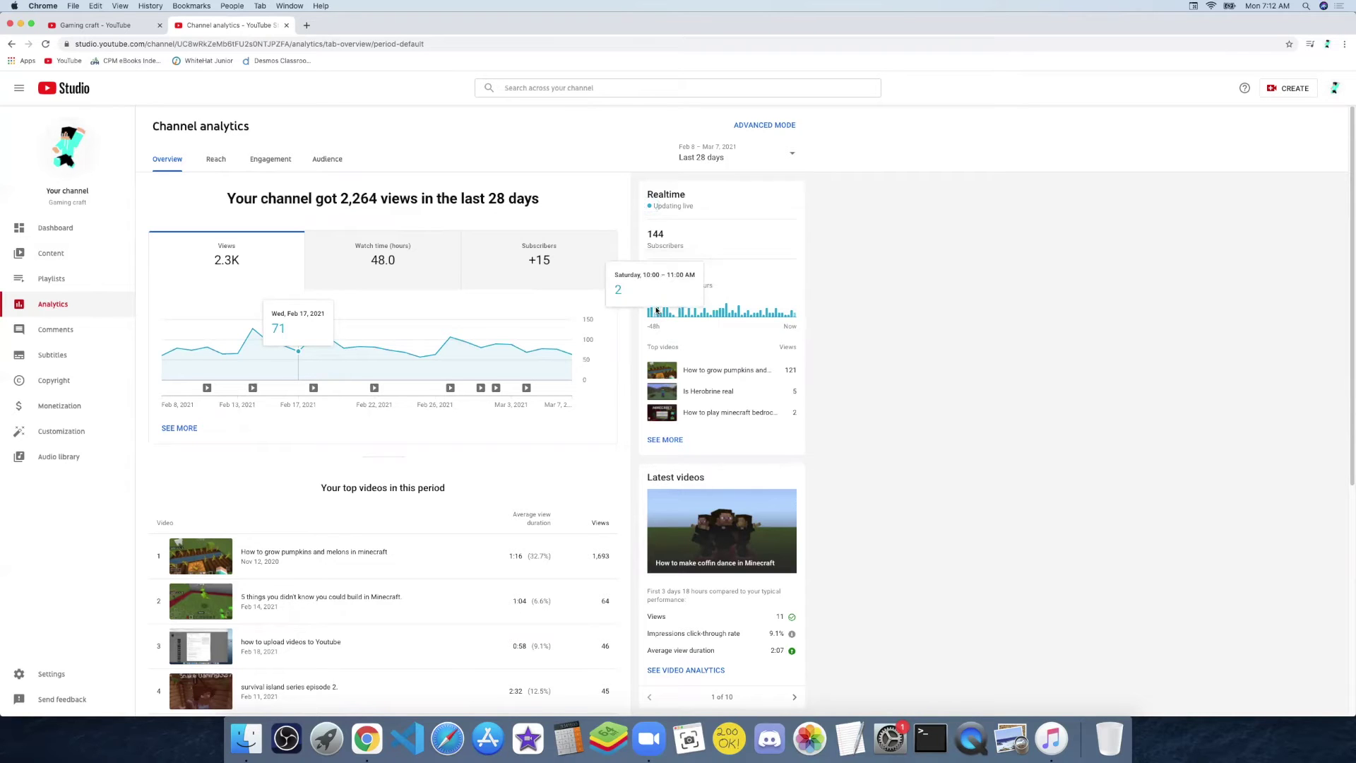
mouse_move(724, 313)
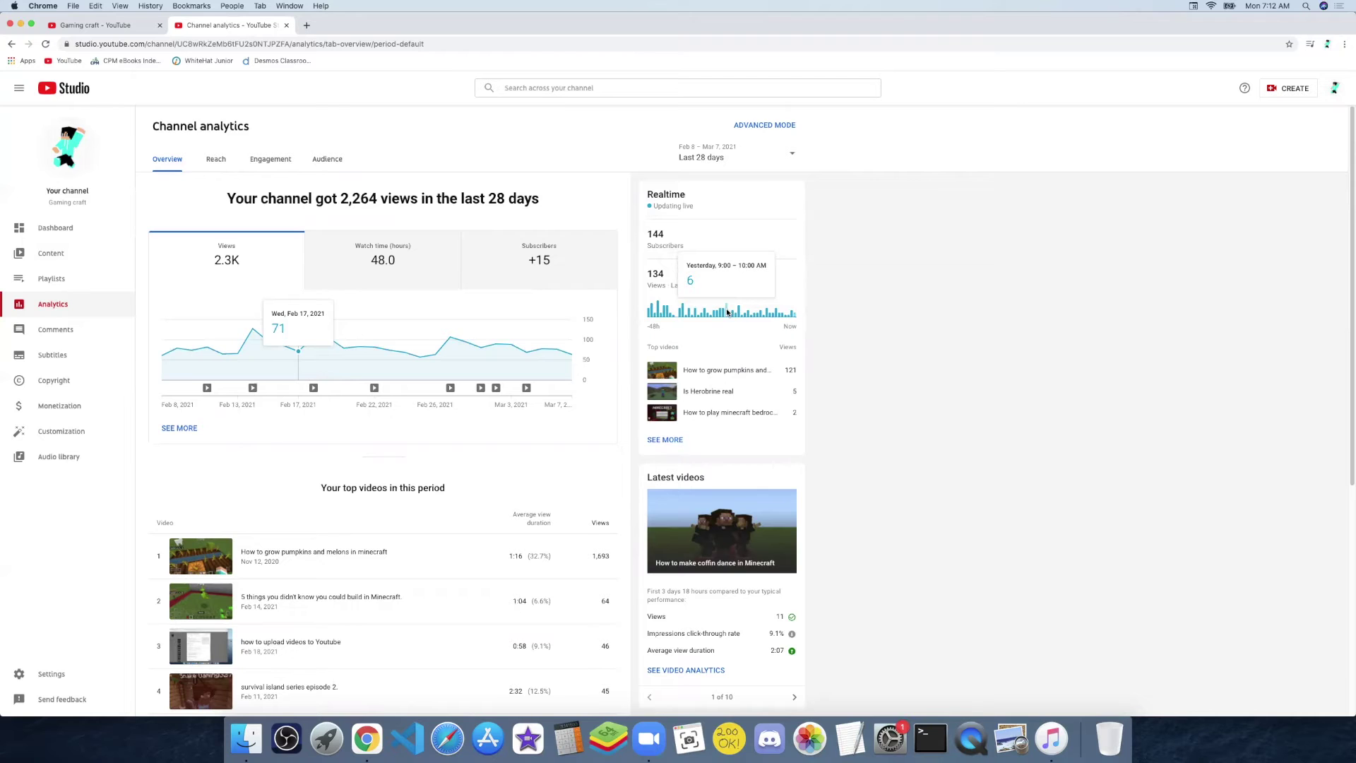
- Chart watch time and subscriber trends on the Overview, then return the chart to views
click(418, 258)
click(540, 255)
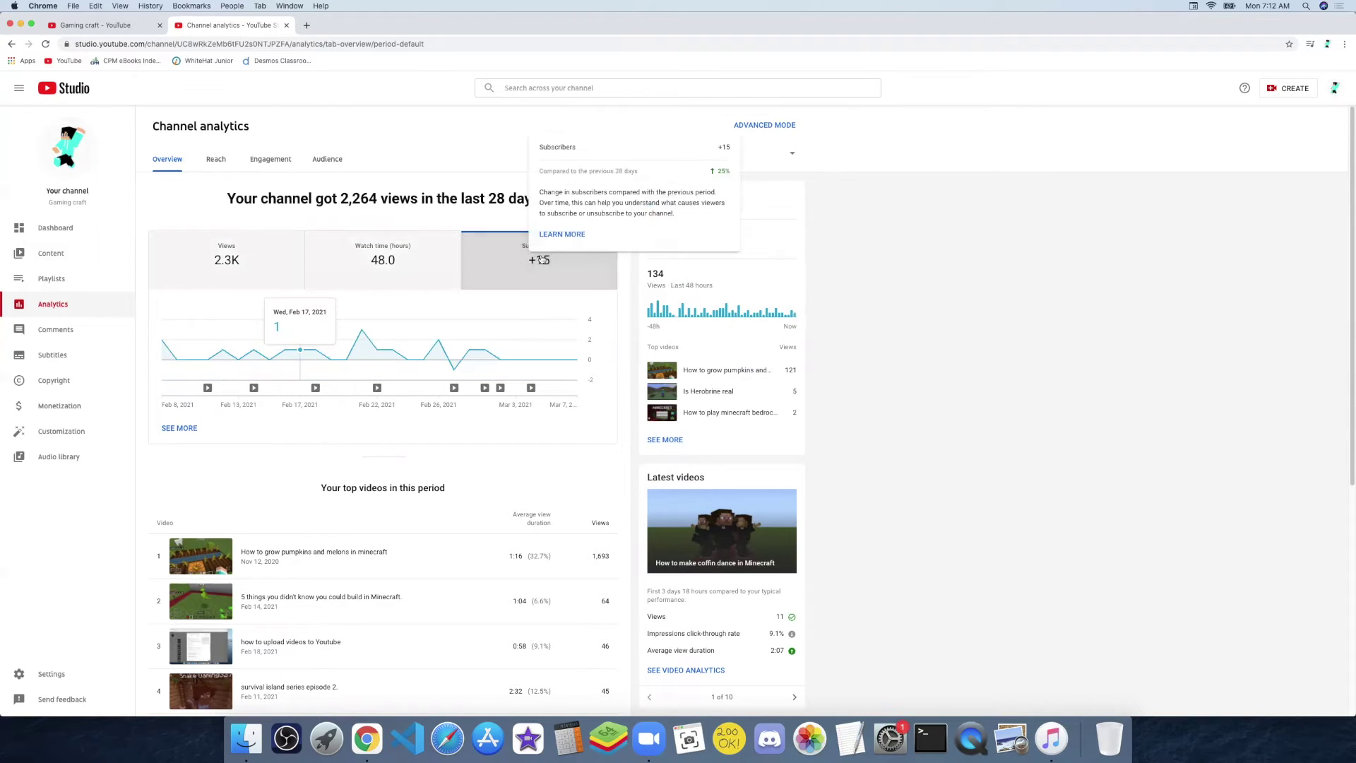
click(269, 243)
click(539, 256)
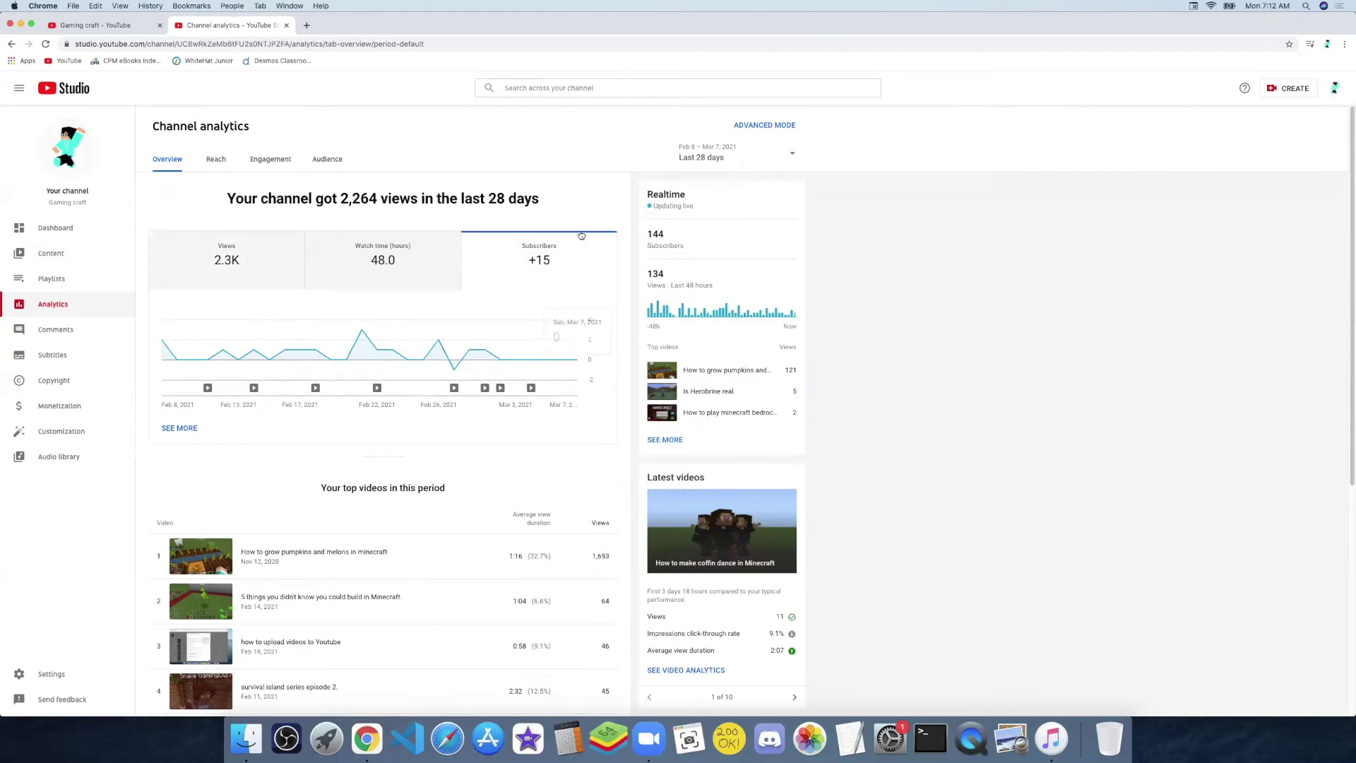
click(201, 277)
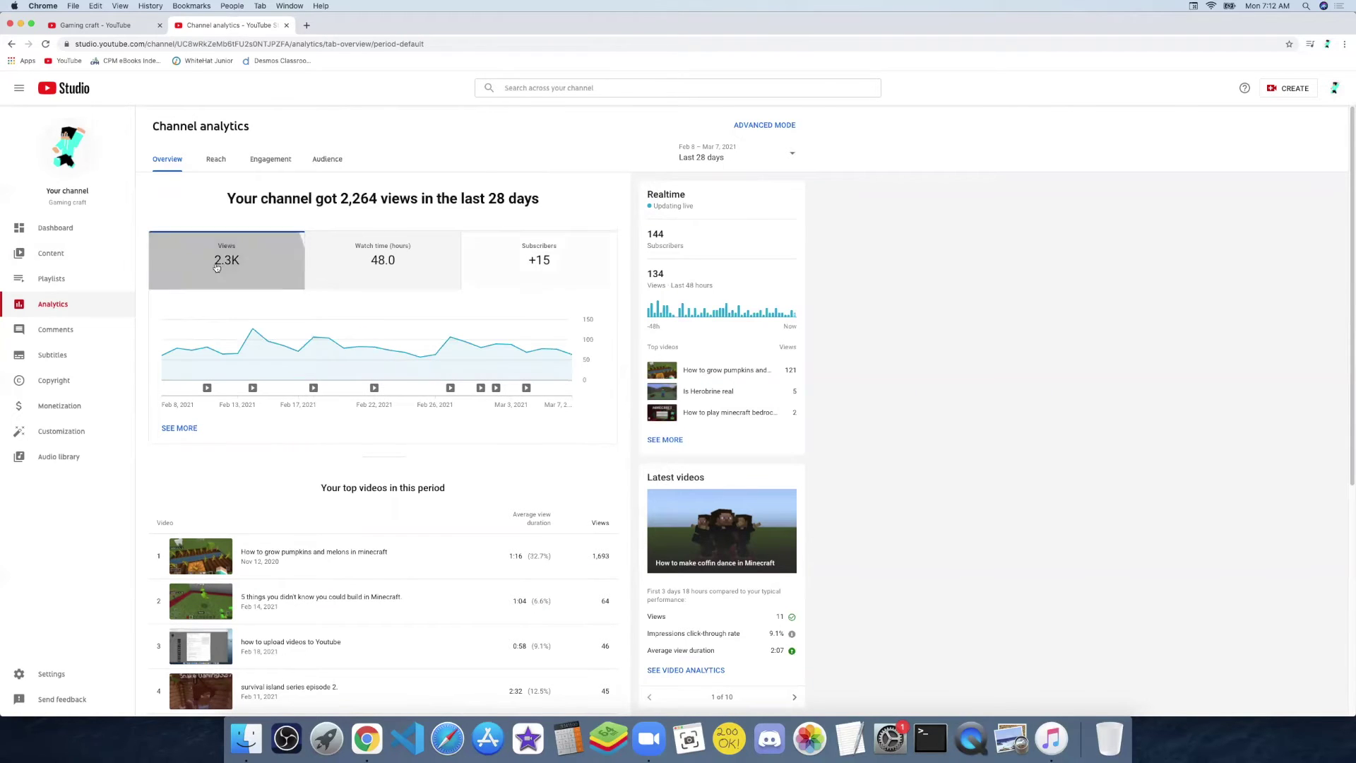
click(214, 161)
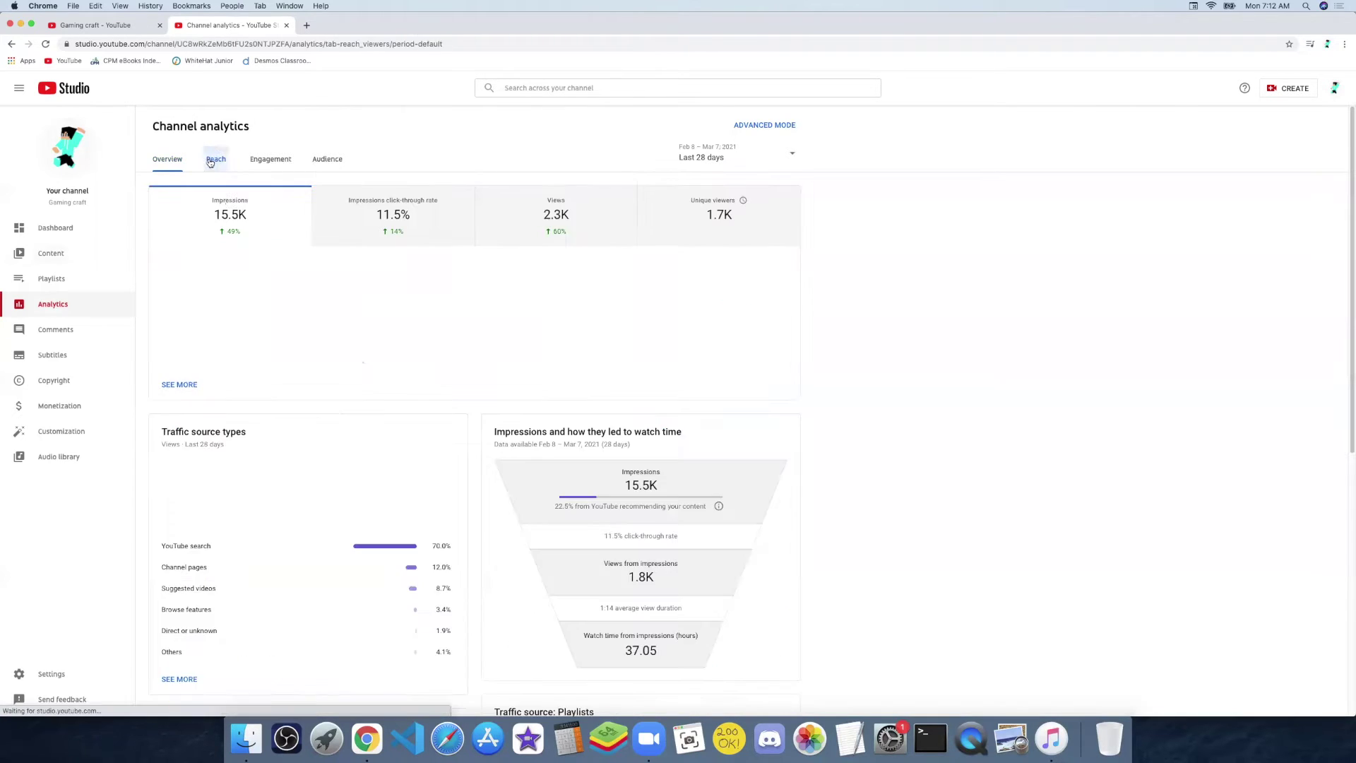
mouse_move(338, 496)
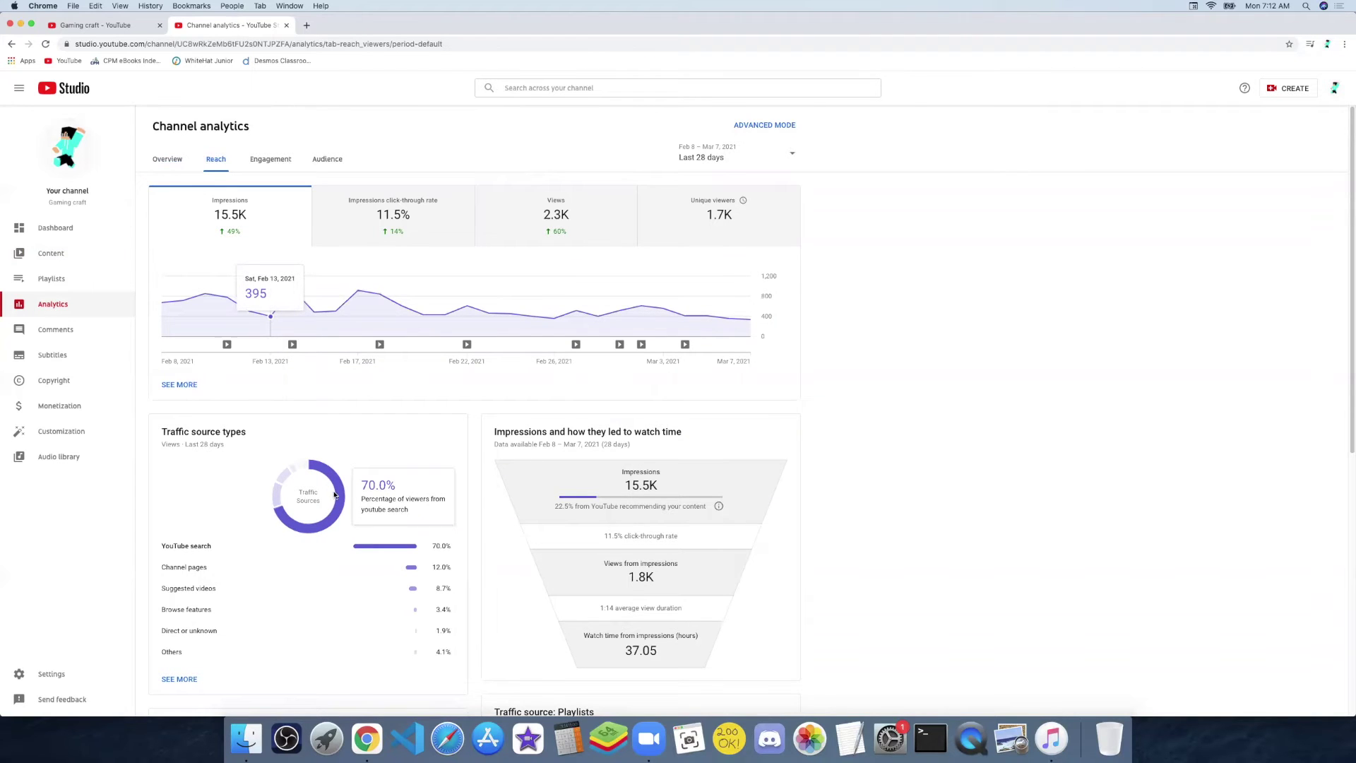
mouse_move(277, 496)
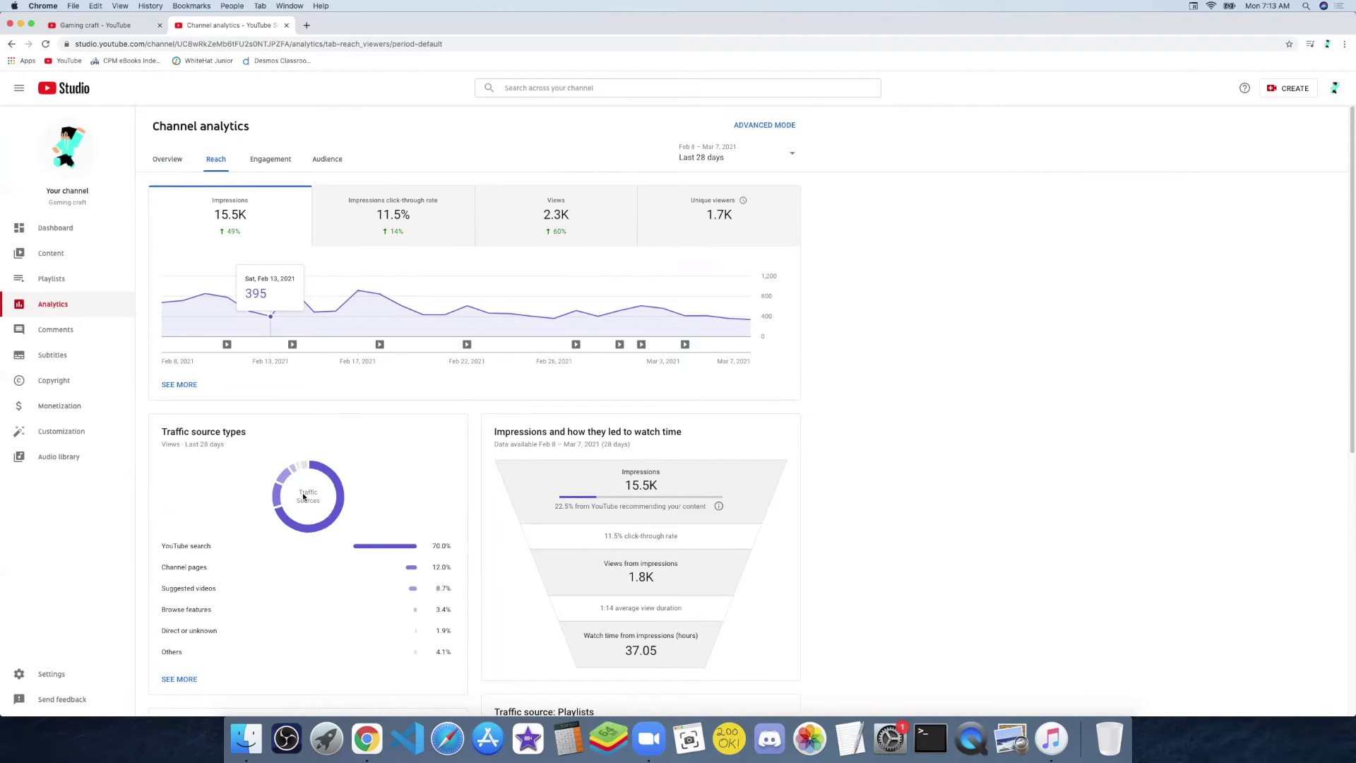
mouse_move(169, 555)
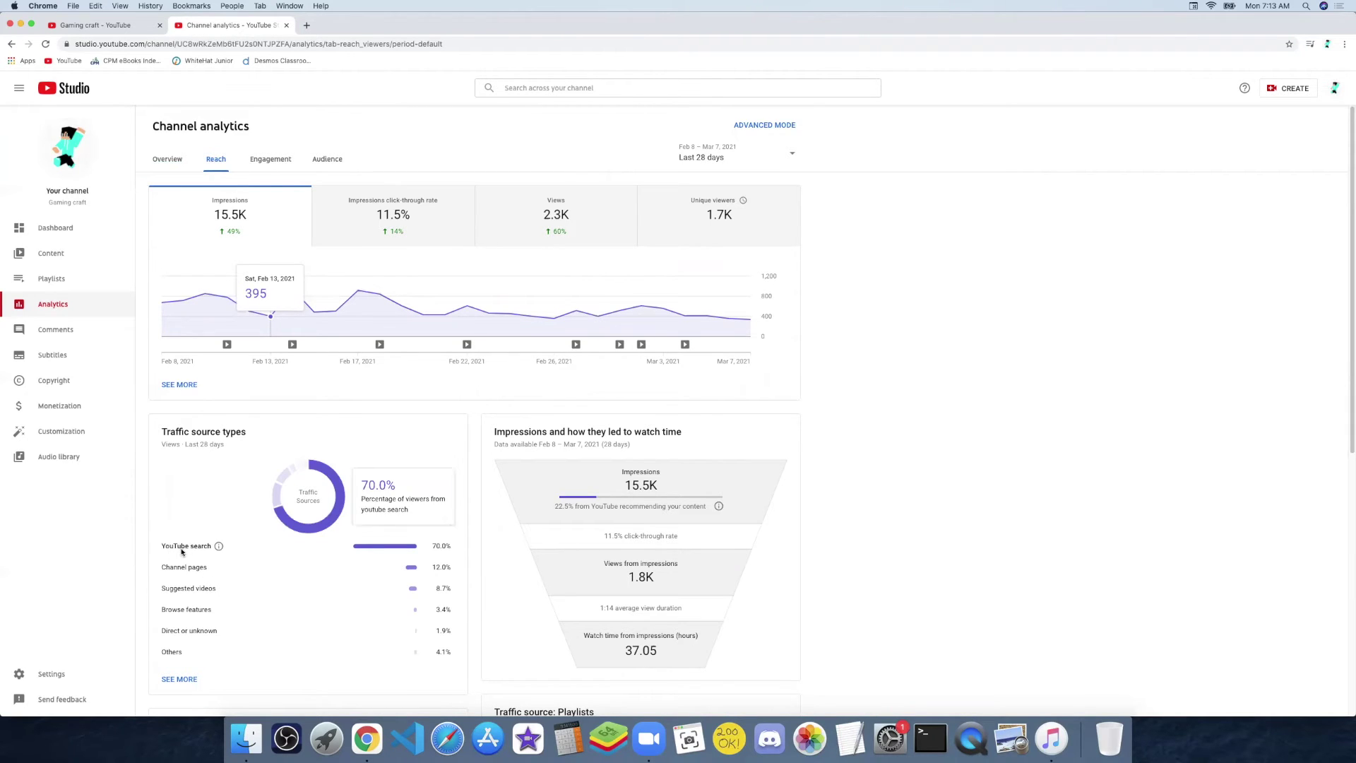
scroll(325, 565, down, 2)
mouse_move(331, 570)
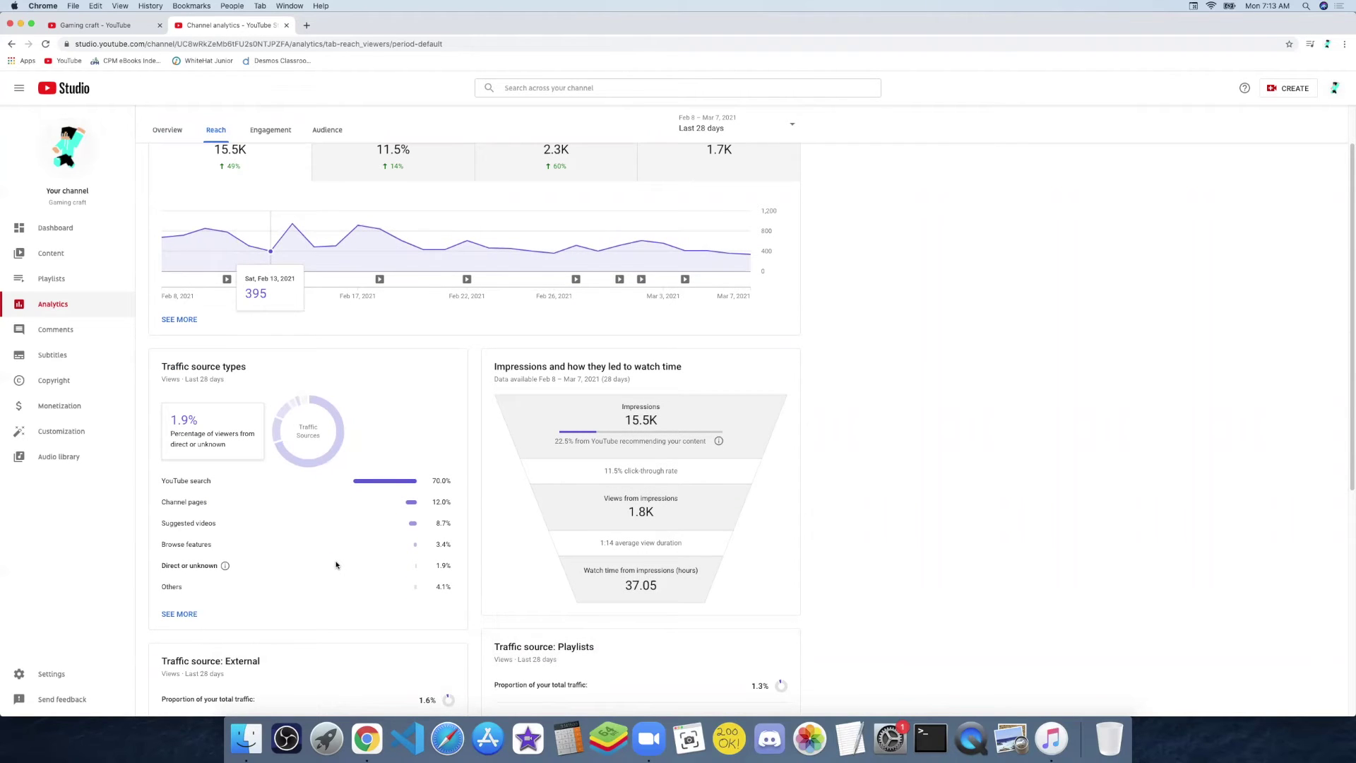
scroll(337, 564, down, 6)
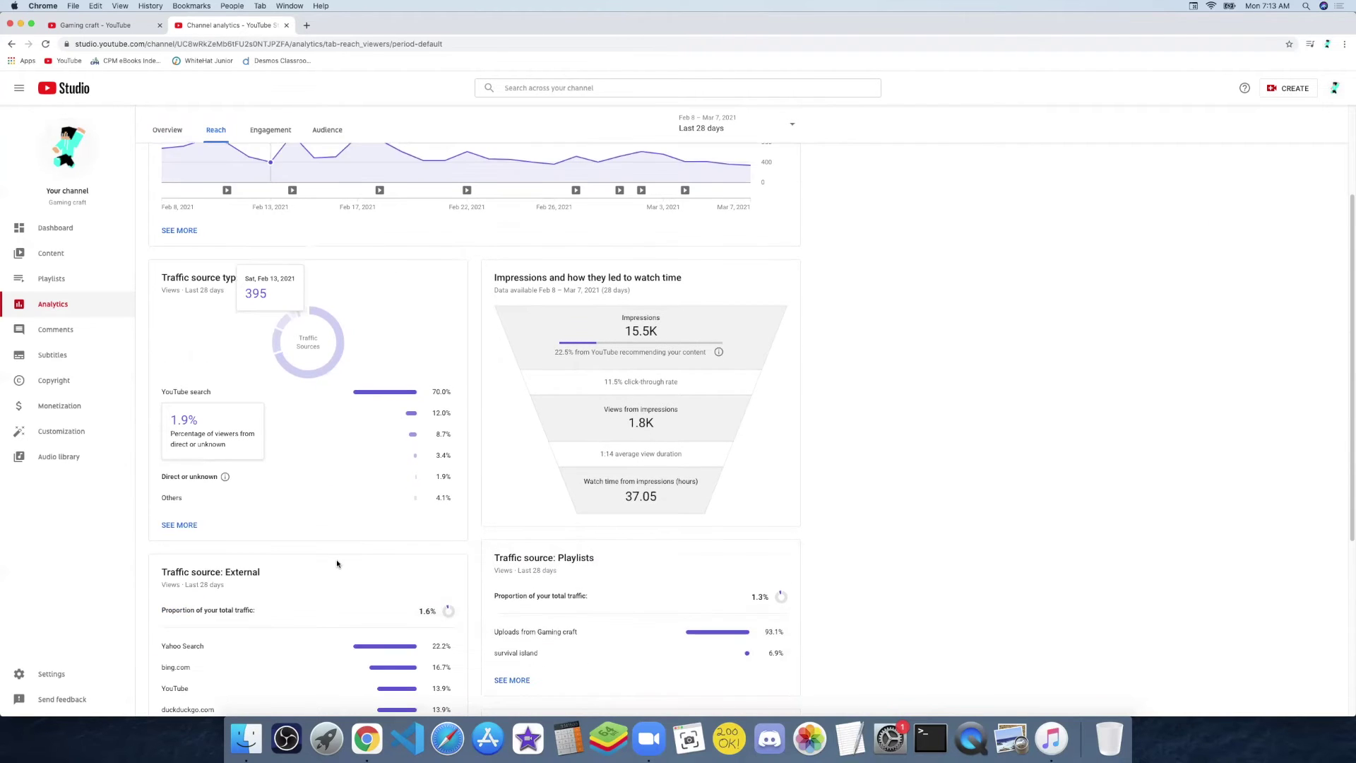
scroll(340, 566, down, 3)
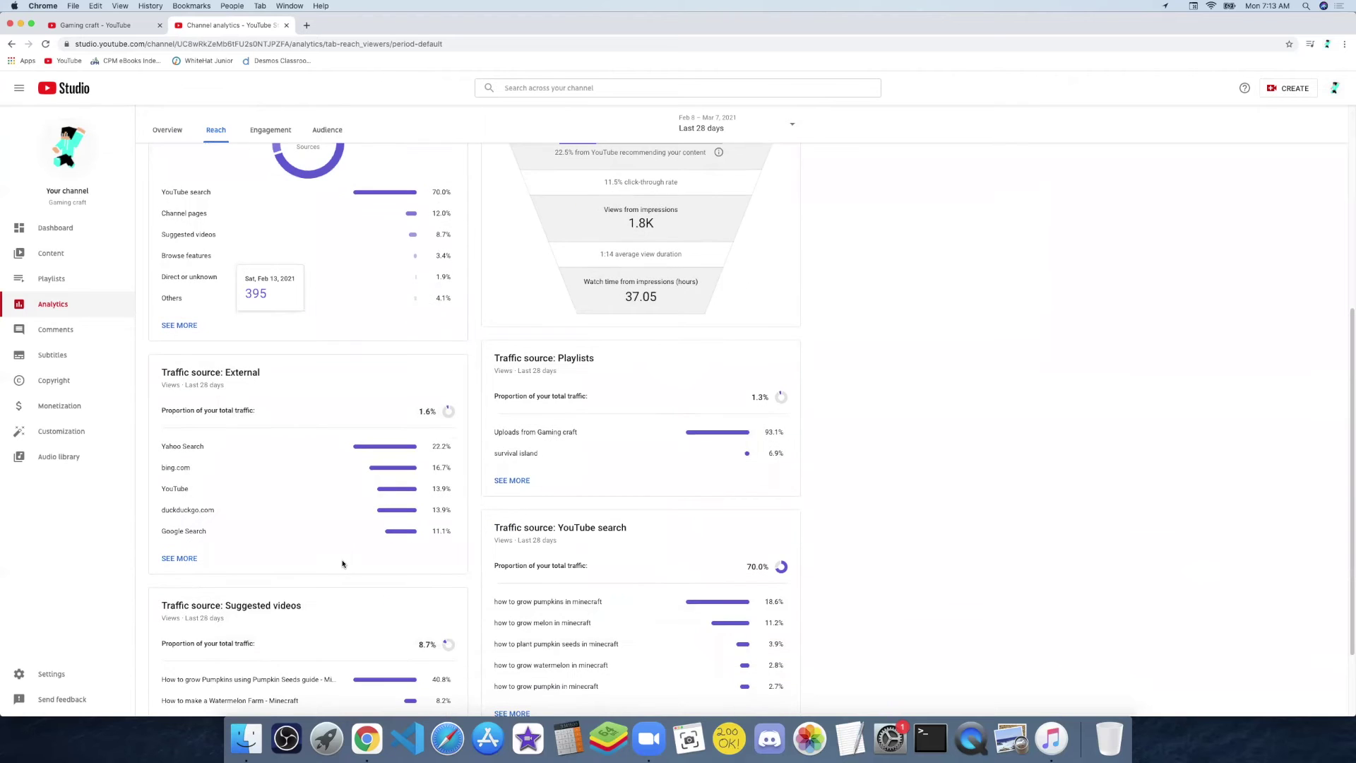
scroll(354, 563, up, 6)
scroll(356, 564, down, 7)
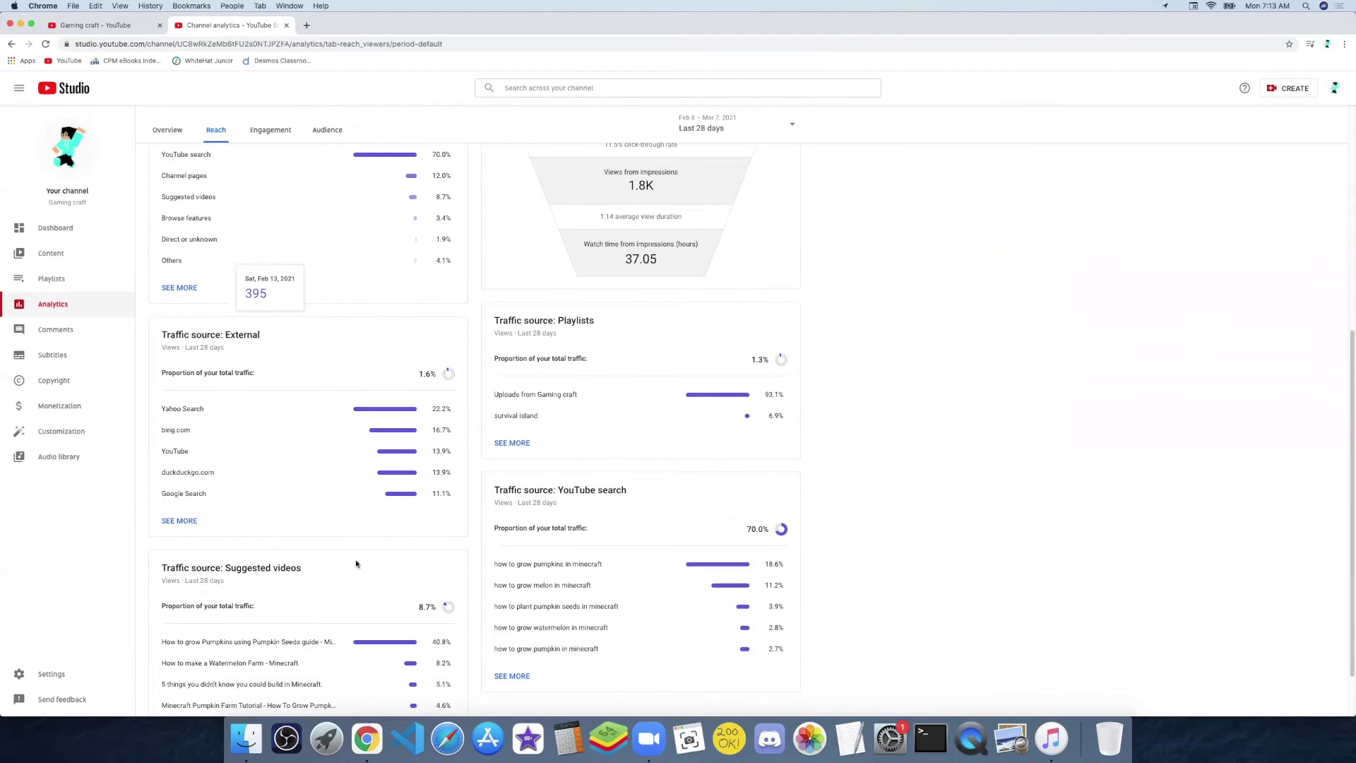
scroll(356, 565, down, 2)
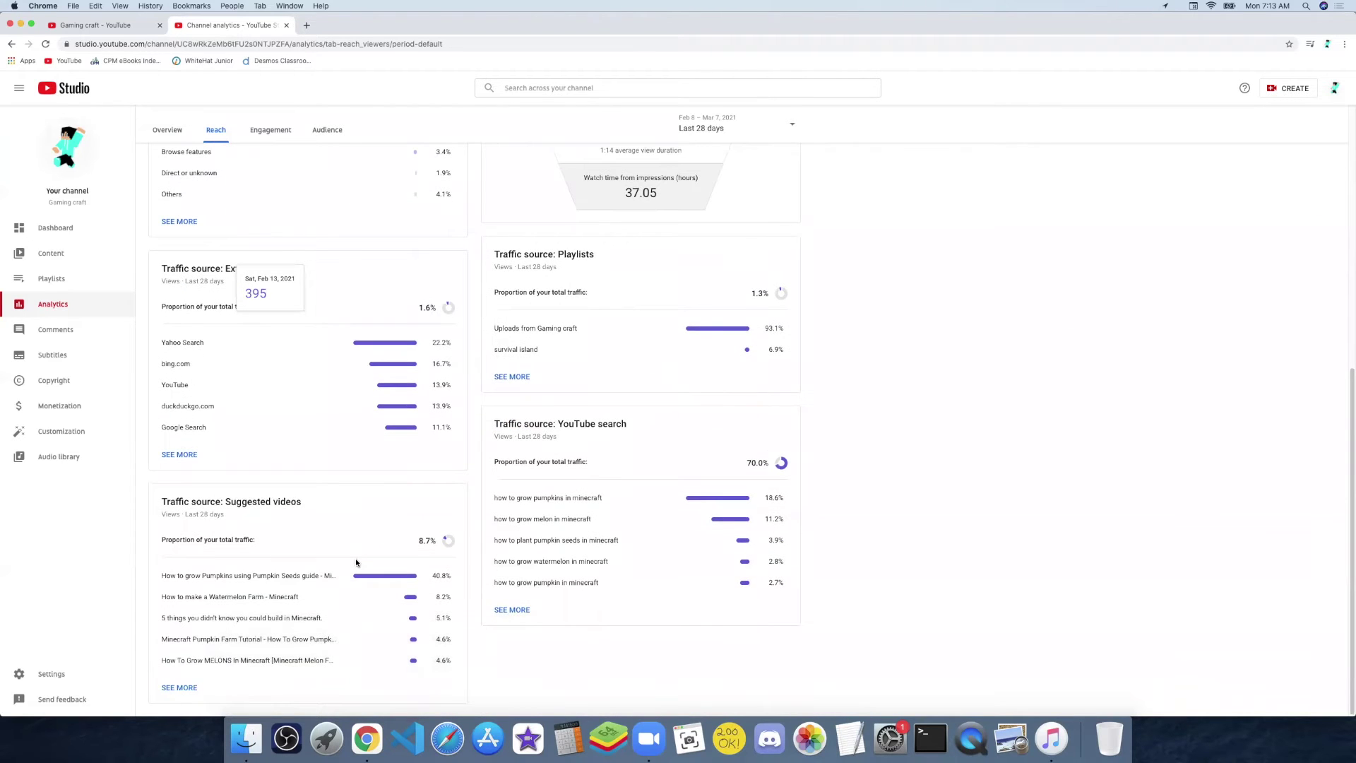
scroll(356, 562, up, 1)
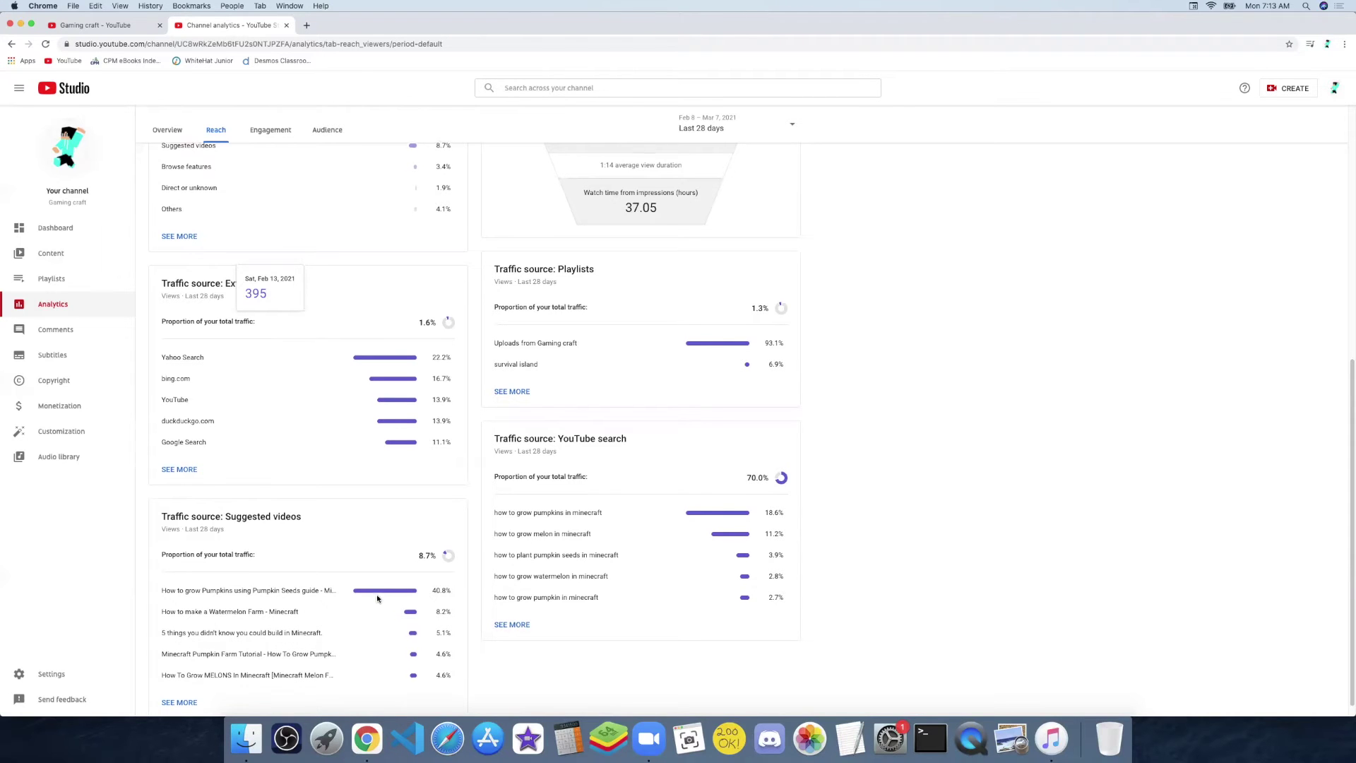
scroll(337, 610, down, 1)
- View the full Suggested videos traffic report, then go back to the Reach analytics page
click(180, 689)
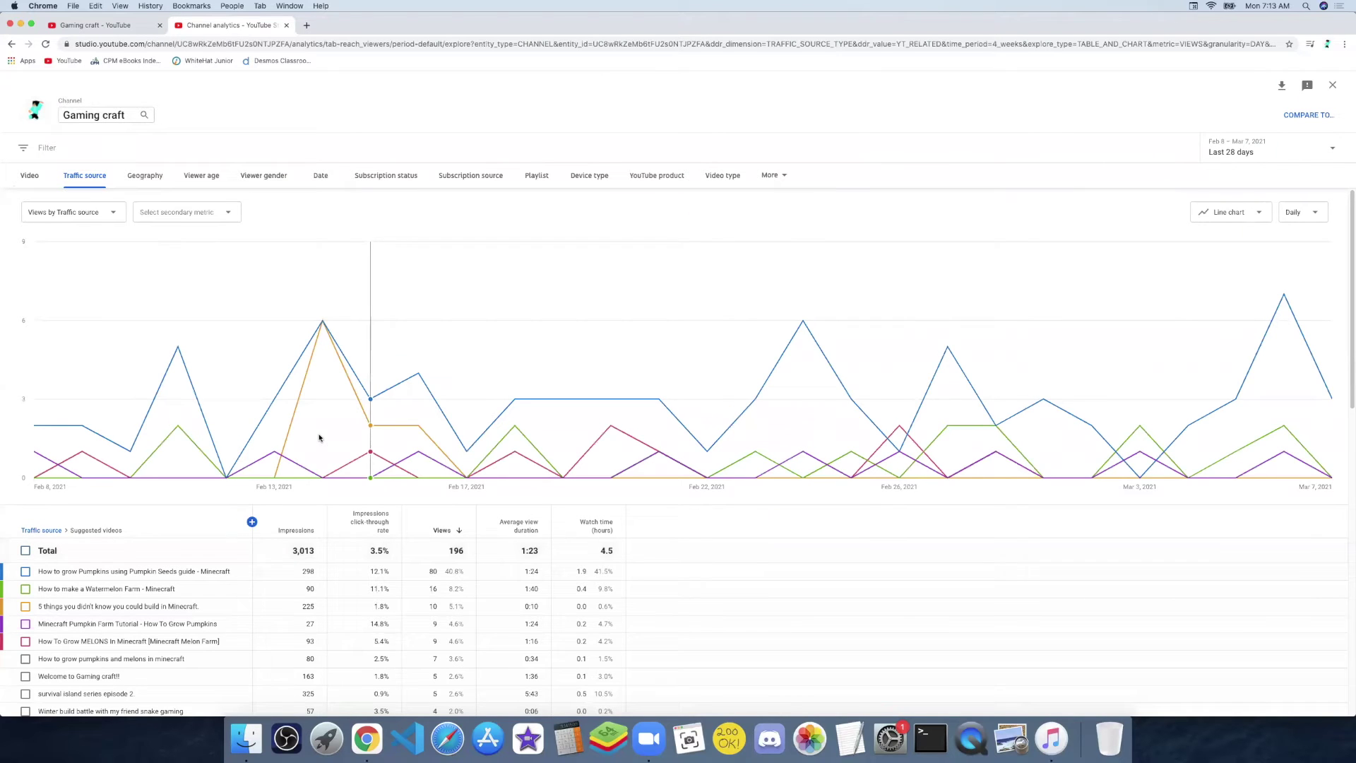
mouse_move(319, 438)
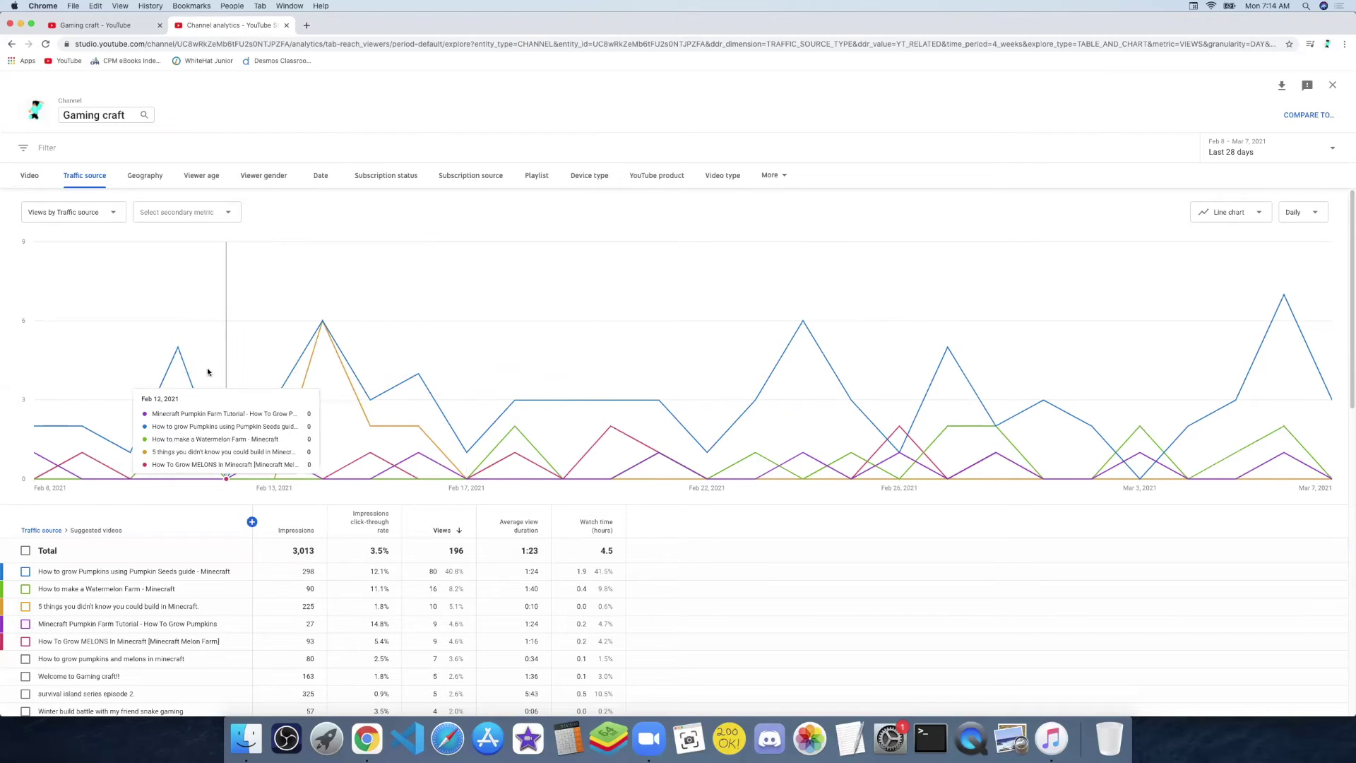
click(10, 45)
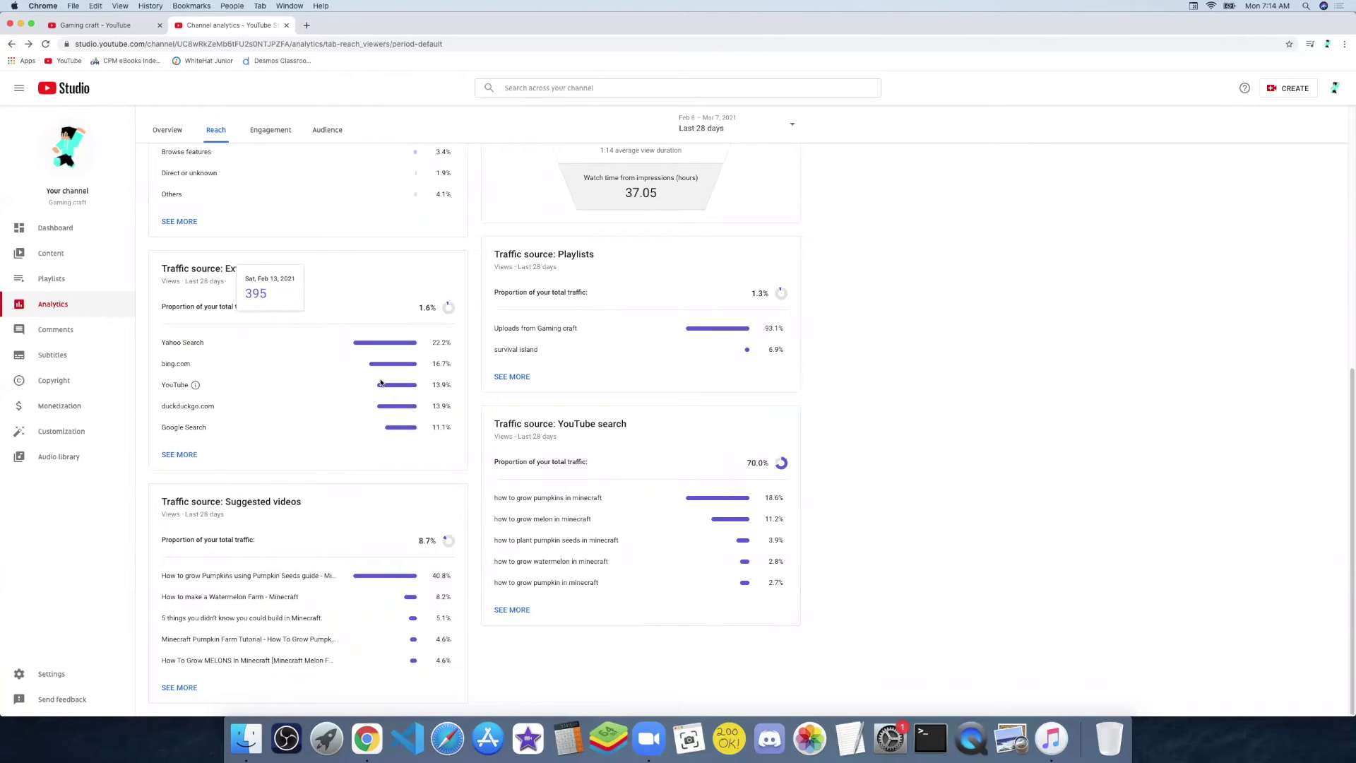
- Scroll through the Reach cards down to the External traffic source card
scroll(272, 450, up, 3)
scroll(274, 487, up, 3)
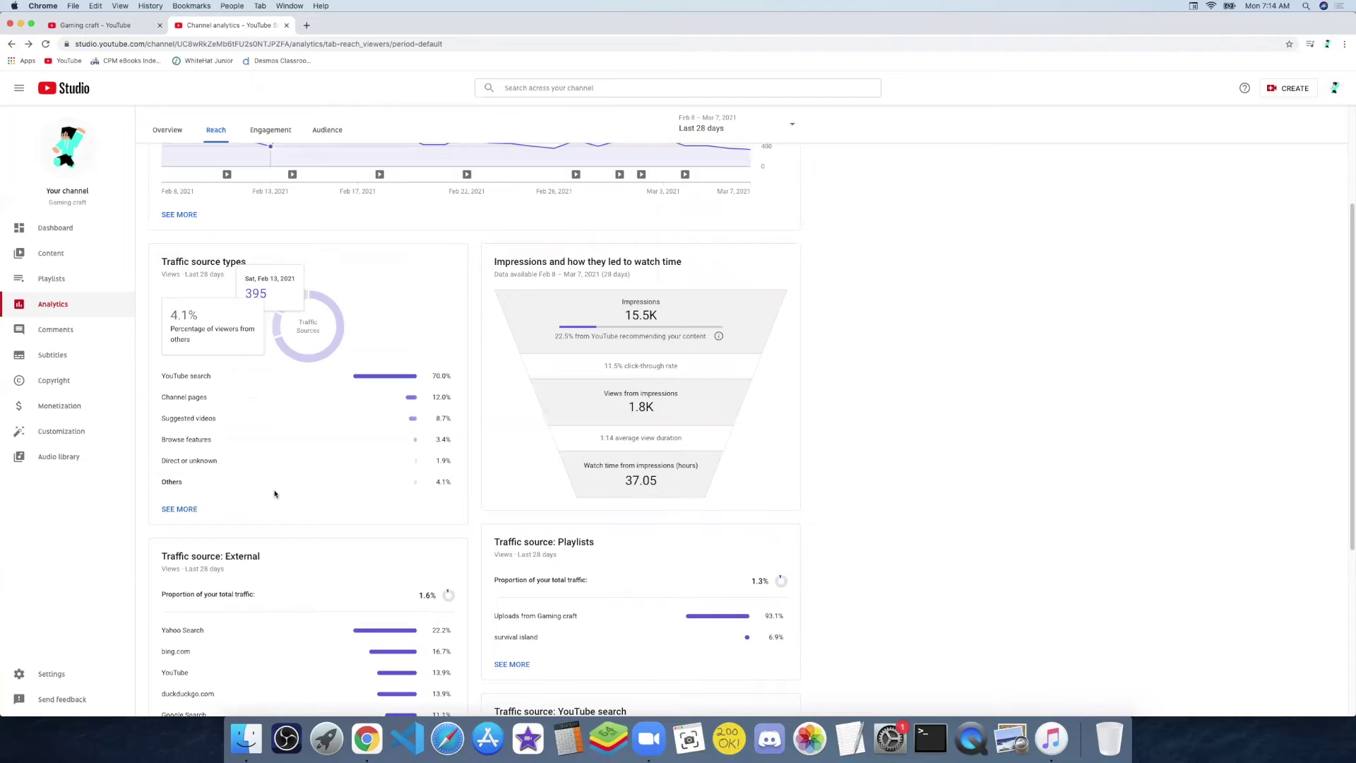
scroll(275, 492, down, 1)
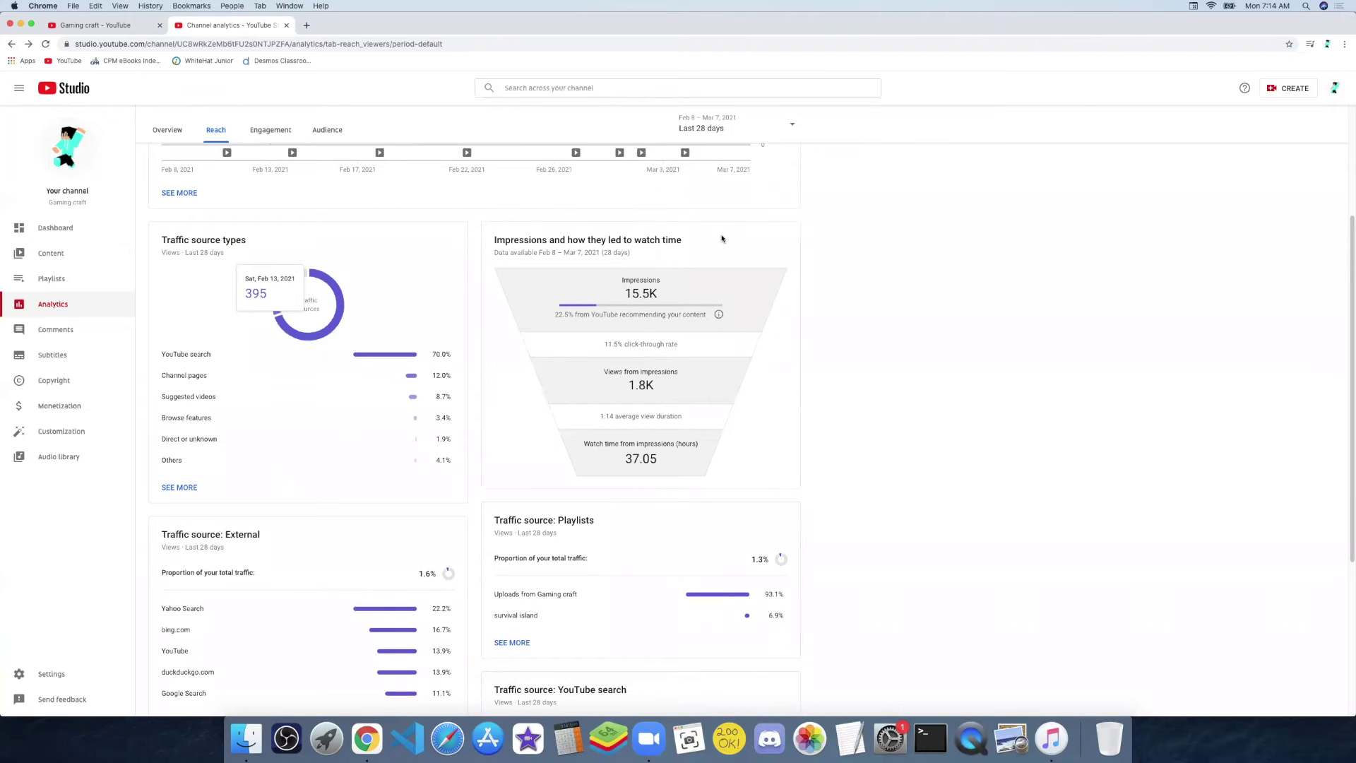
scroll(636, 483, down, 4)
mouse_move(583, 480)
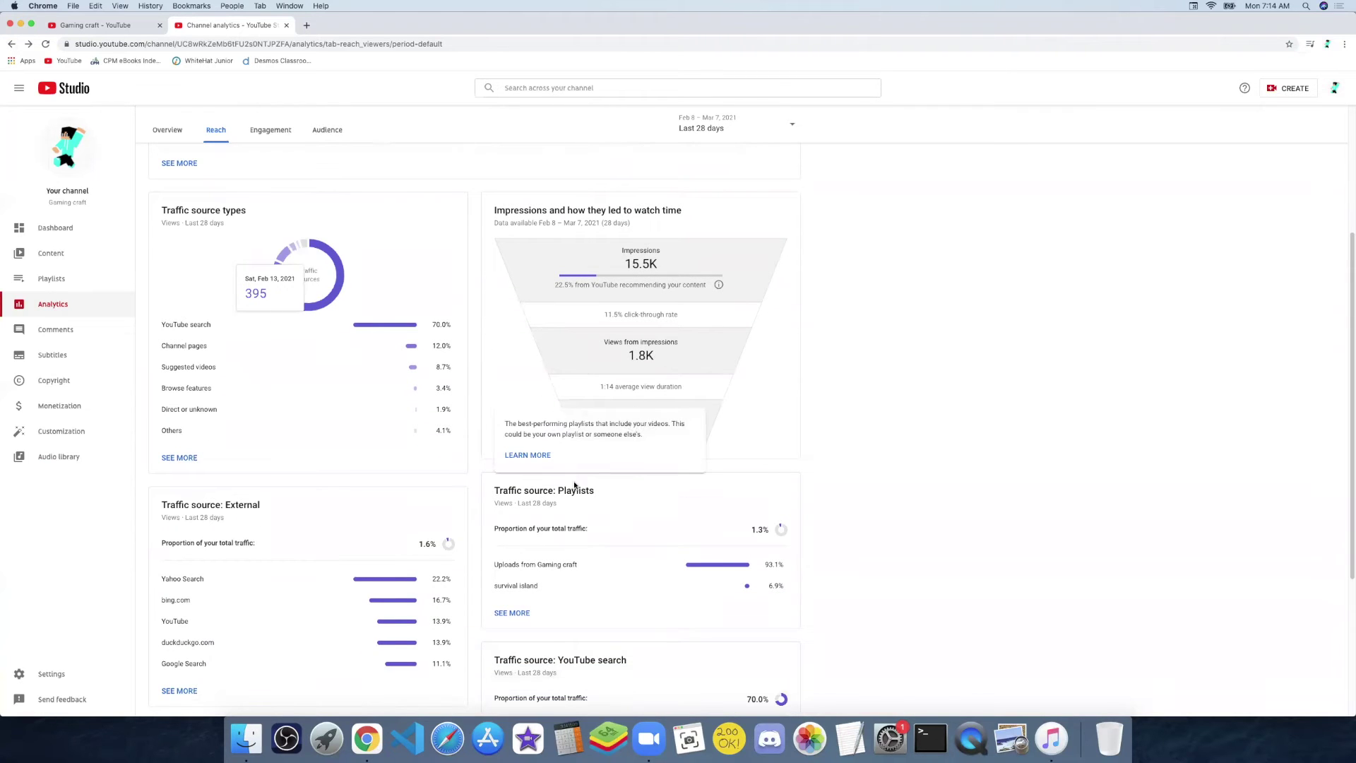
scroll(576, 490, down, 5)
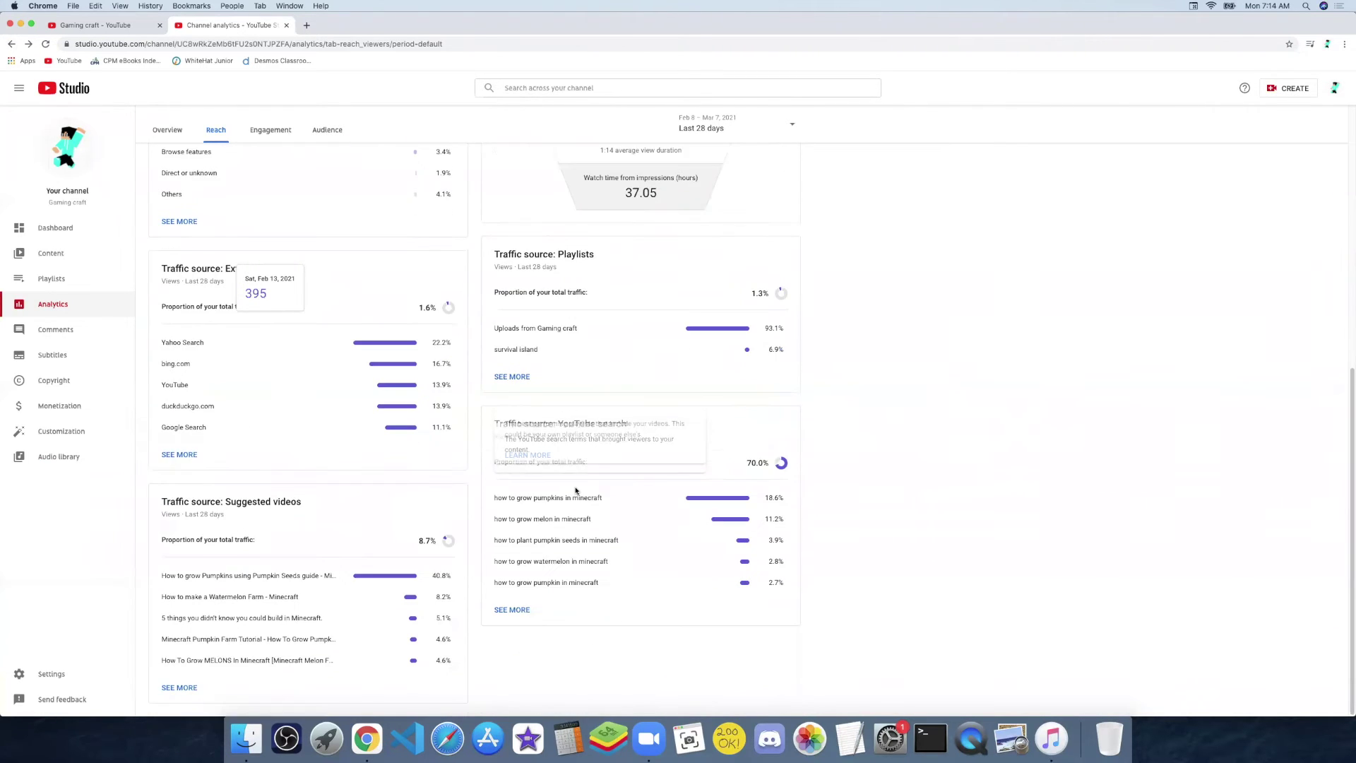
- Highlight the External card title and the word 'Proportion', clear the selection, and open Engagement
triple_click(226, 271)
triple_click(226, 271)
triple_click(223, 271)
triple_click(223, 272)
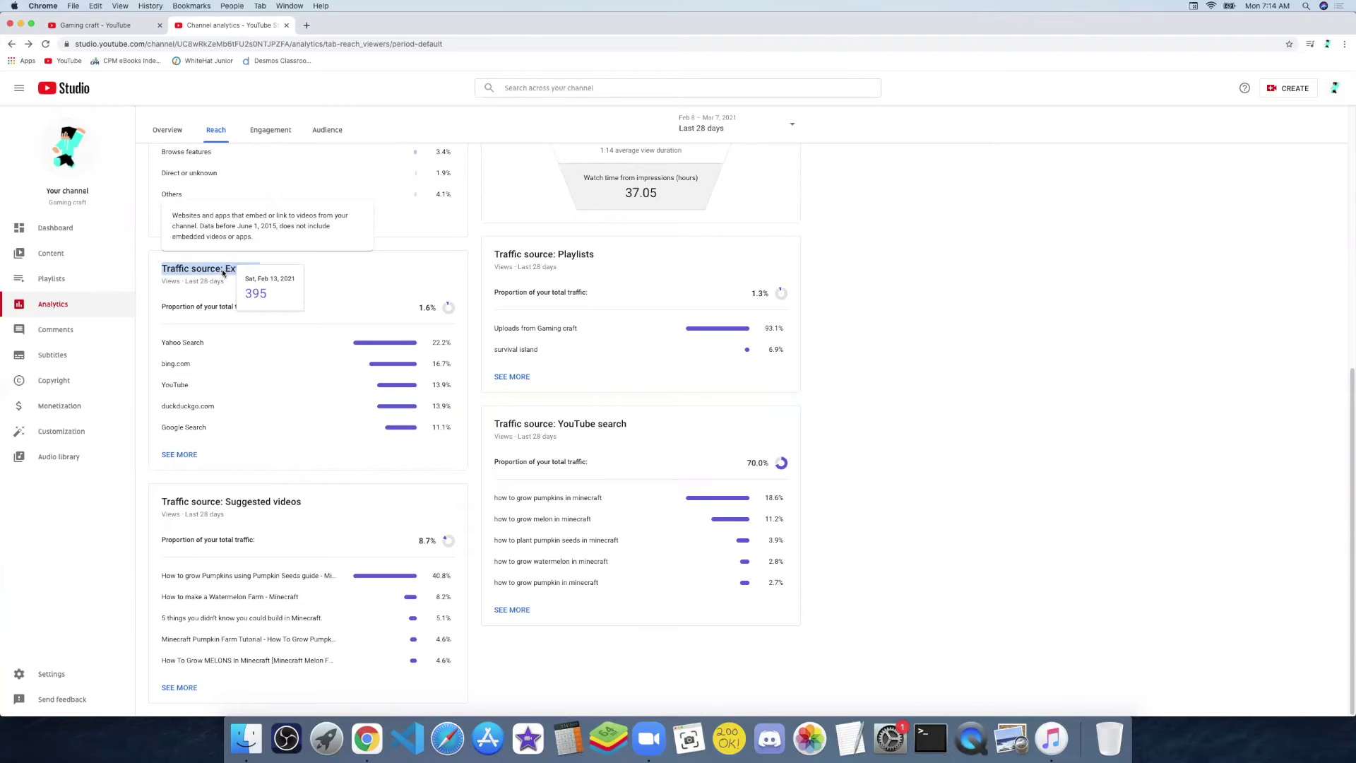
triple_click(223, 270)
click(223, 270)
double_click(355, 300)
scroll(355, 311, up, 5)
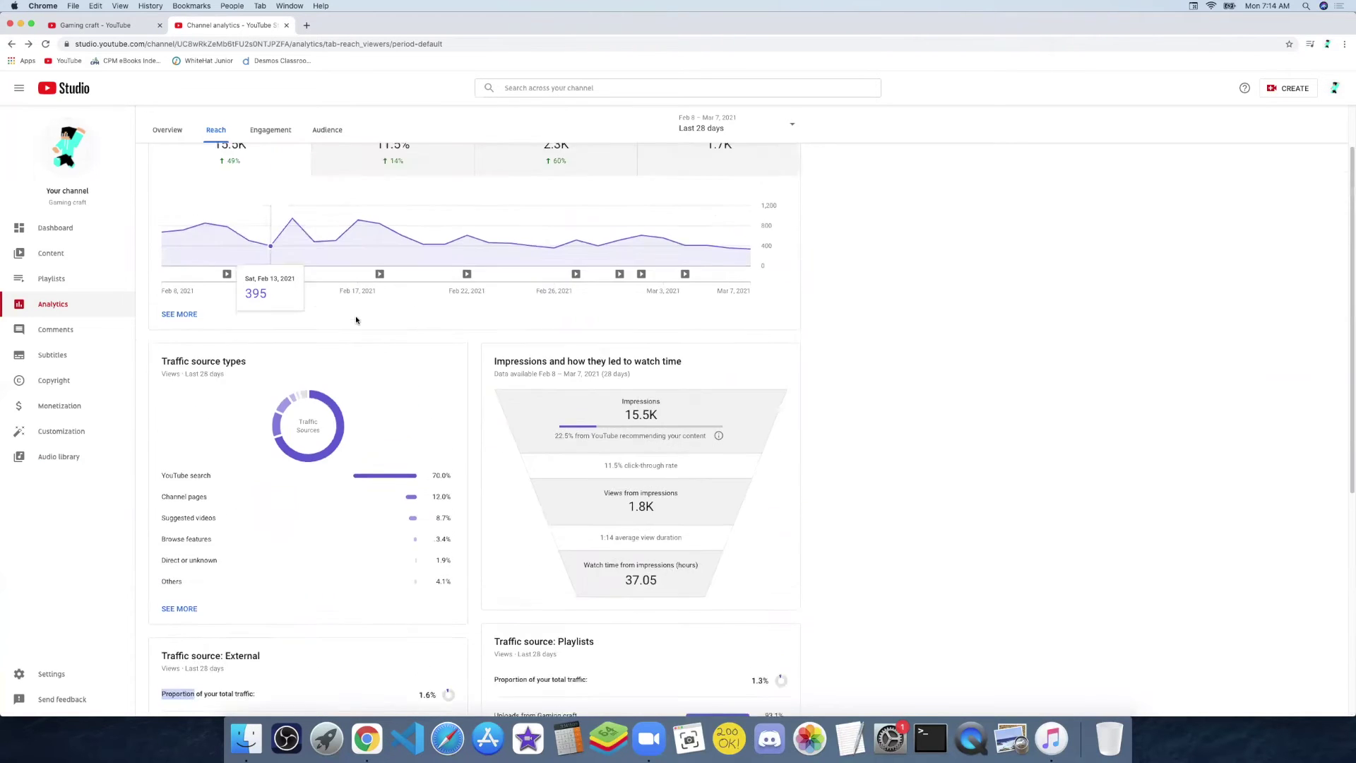
scroll(332, 335, down, 5)
click(190, 415)
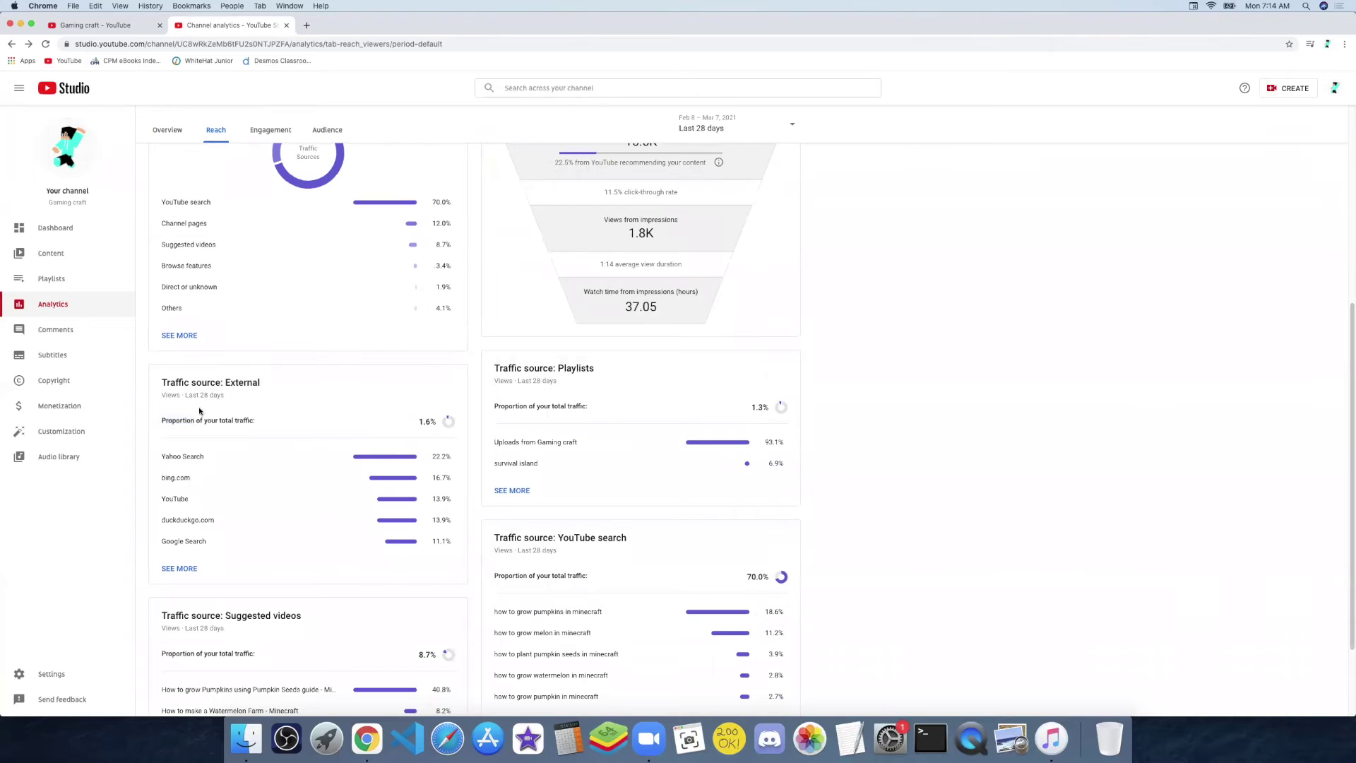
scroll(294, 392, up, 5)
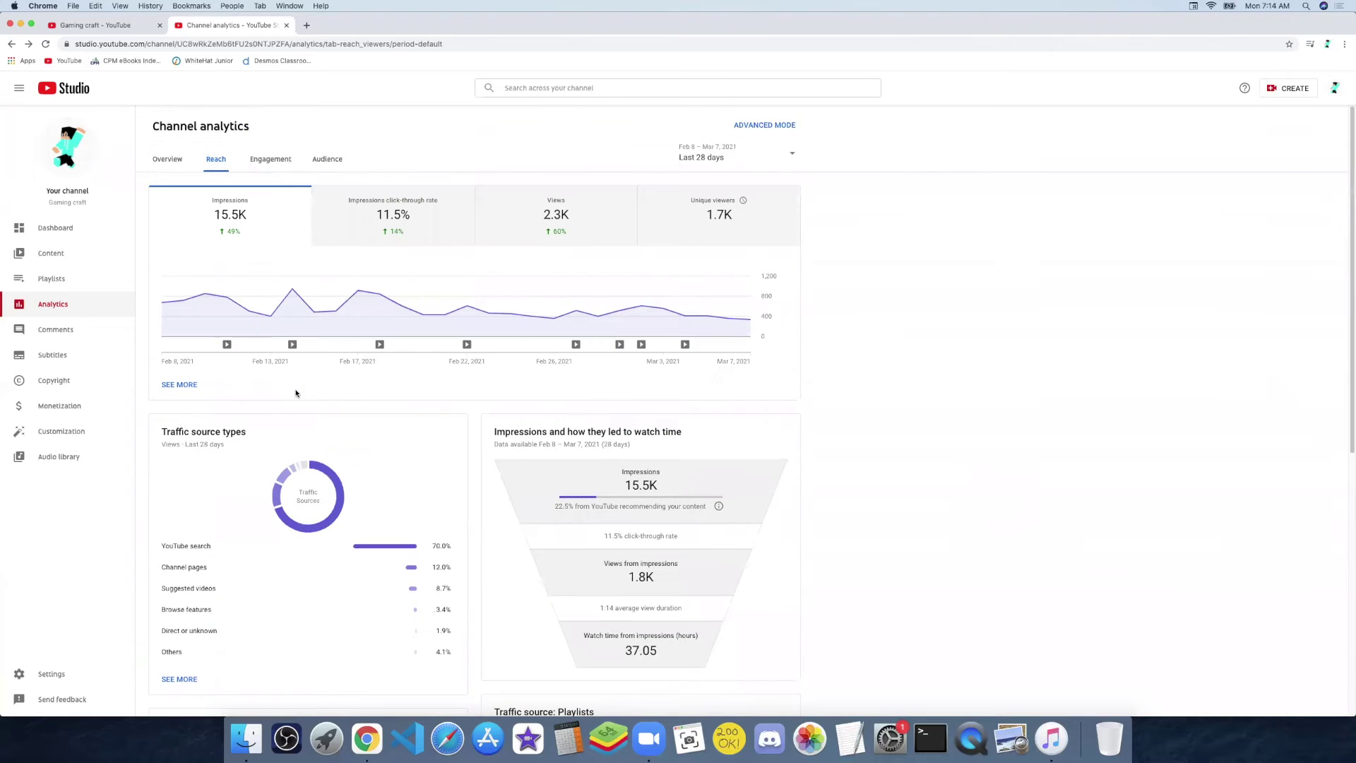
click(270, 159)
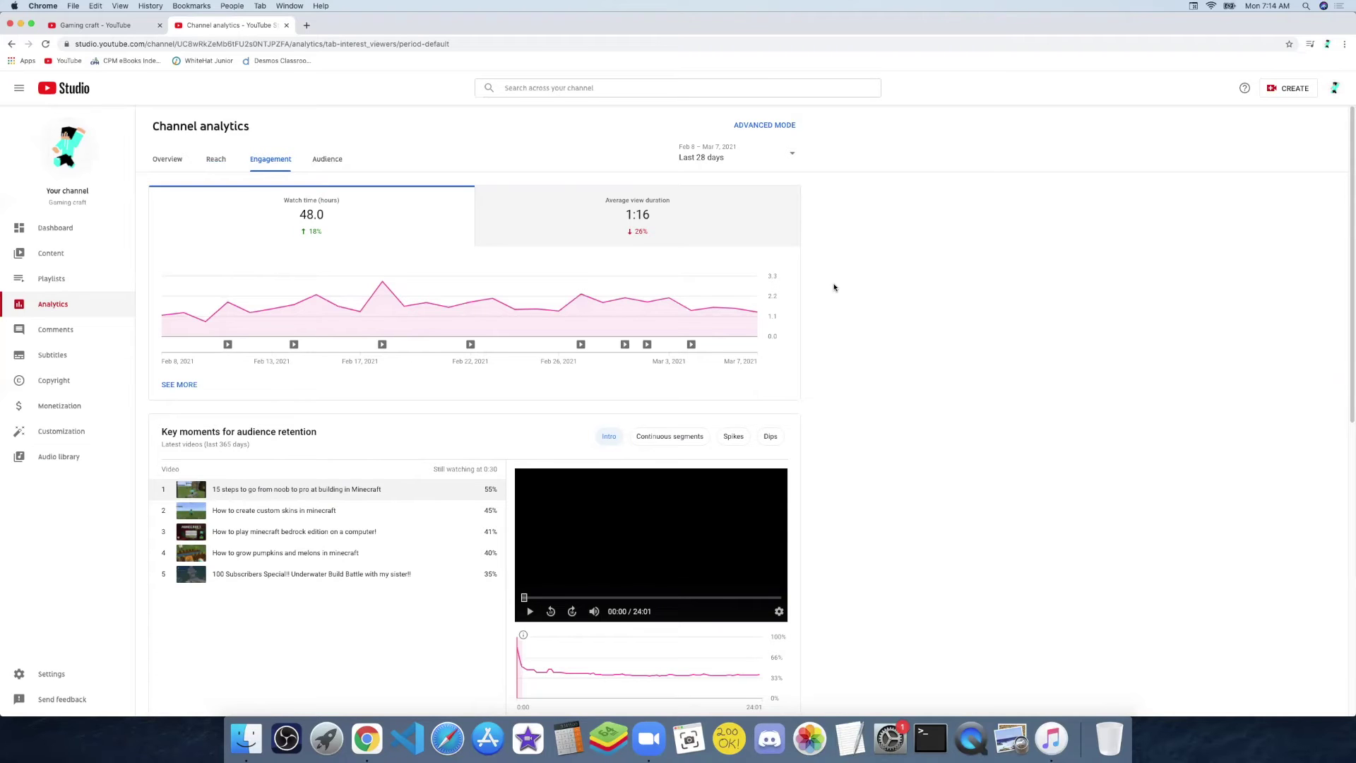
- Compare the 1:16 average view duration with 48.0 watch hours and review key retention moments
click(772, 223)
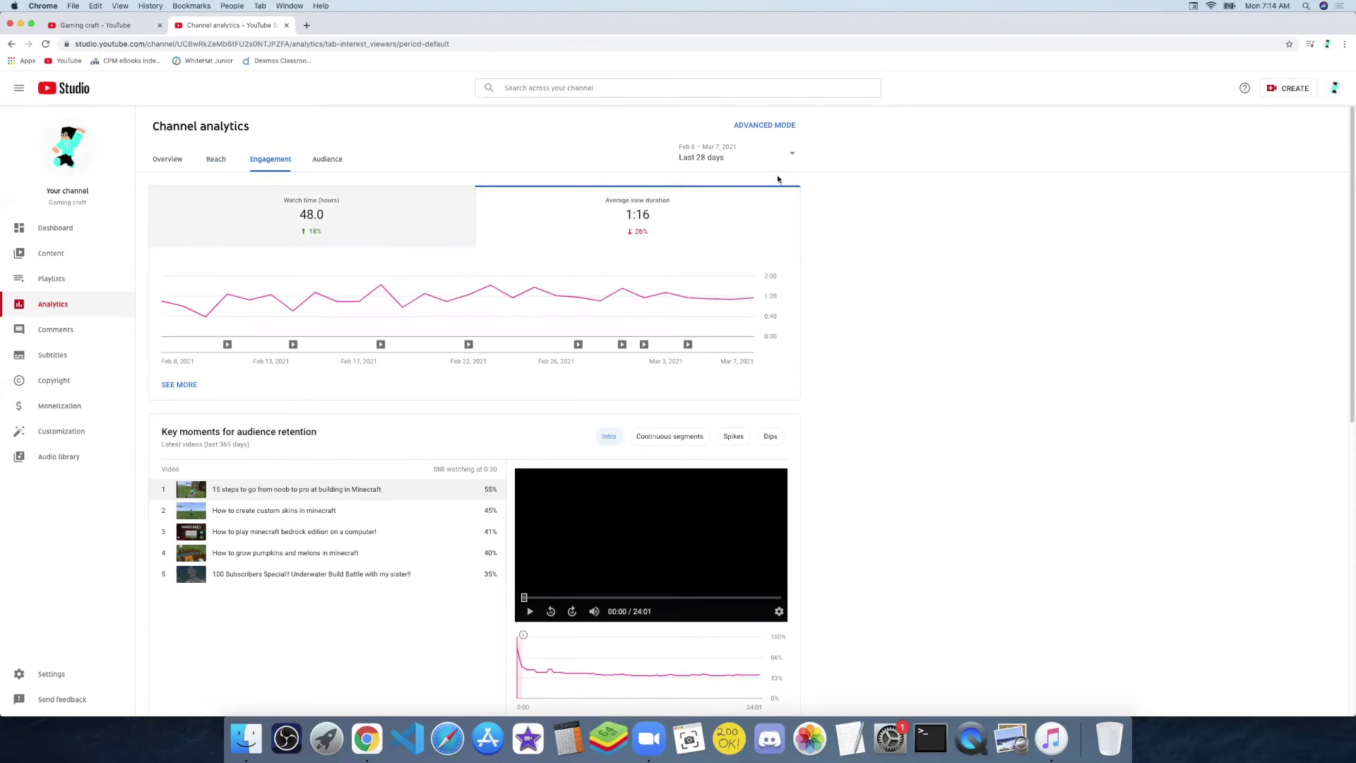
click(426, 226)
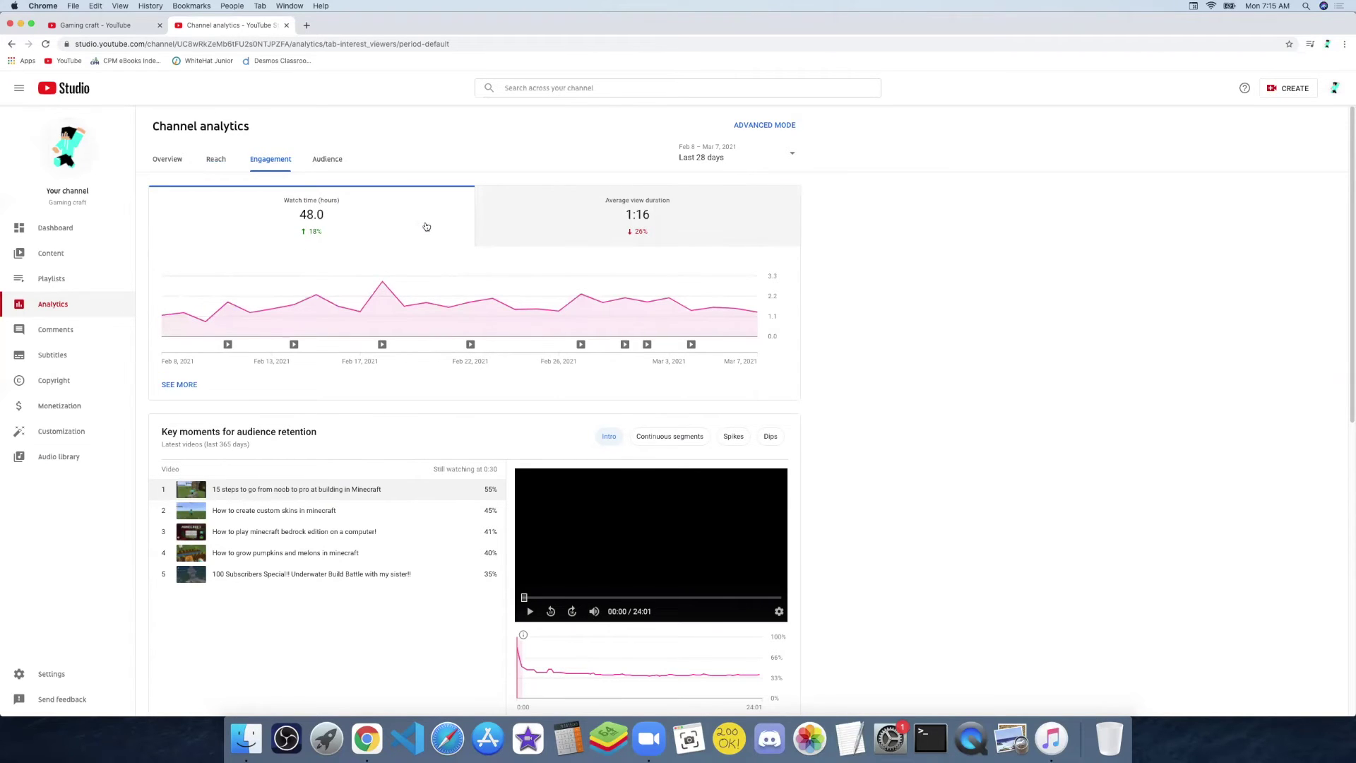
scroll(570, 625, down, 2)
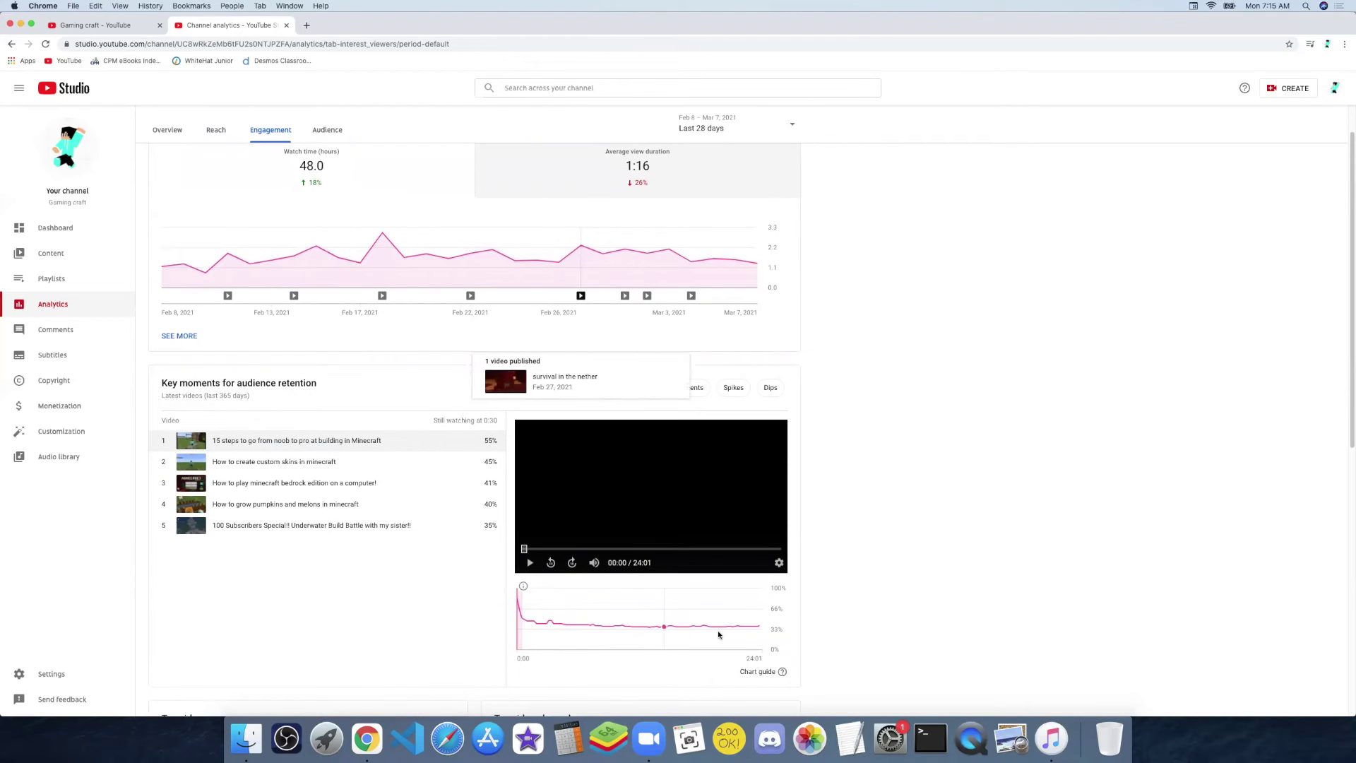
mouse_move(760, 640)
mouse_move(671, 375)
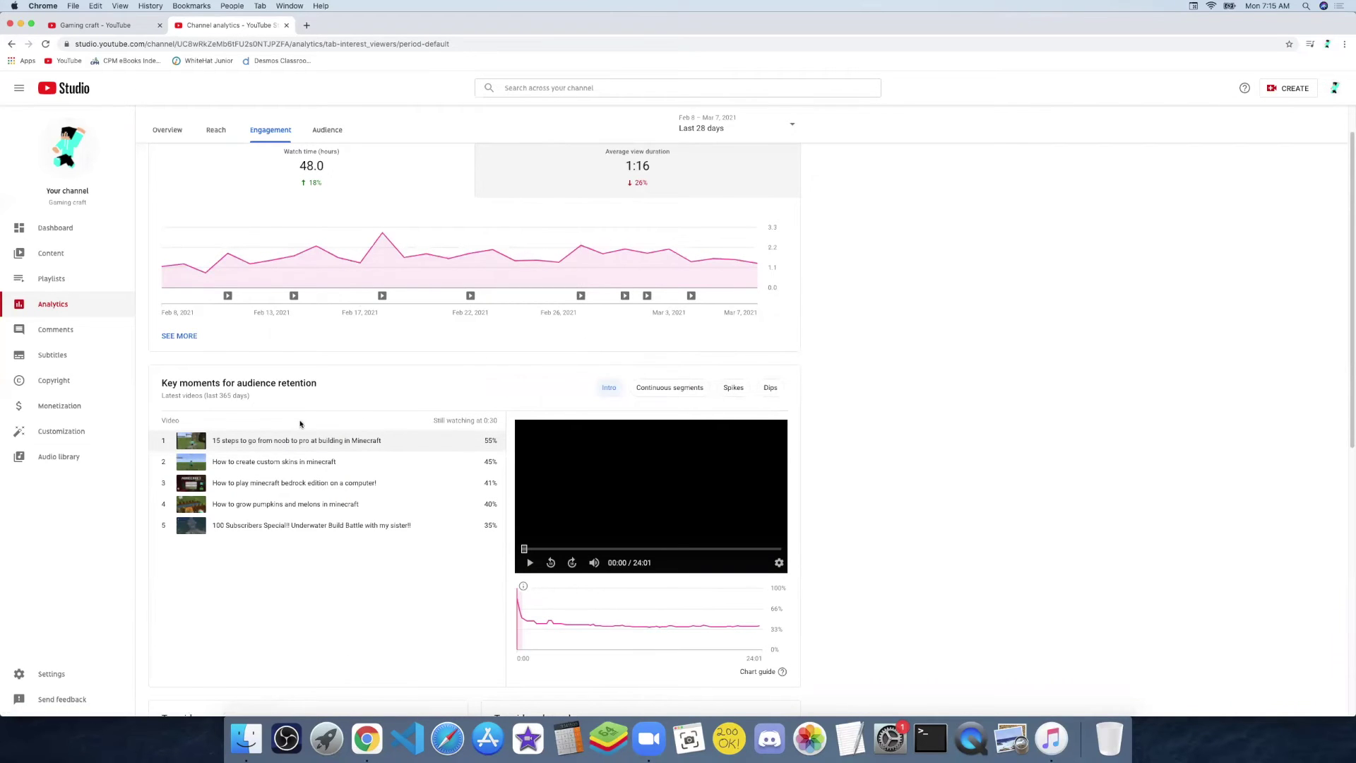